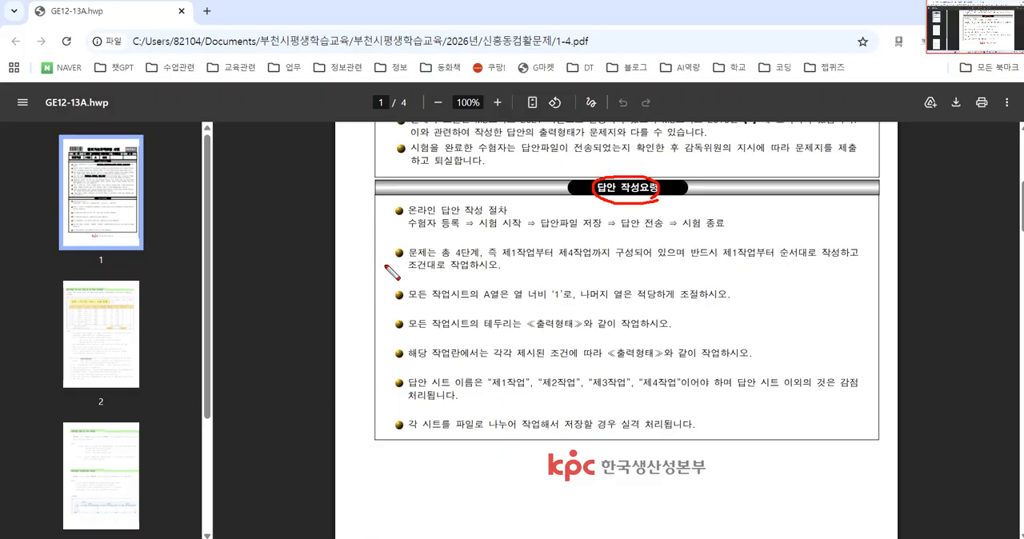
# Step: Review the exam's answer guidelines on working through tasks one to four and setting the column A width on every sheet
pyautogui.moveTo(389, 245)
pyautogui.mouseDown()
pyautogui.moveTo(398, 256)
pyautogui.moveTo(408, 241)
pyautogui.mouseUp()
pyautogui.moveTo(382, 286)
pyautogui.mouseDown()
pyautogui.moveTo(414, 302)
pyautogui.moveTo(409, 277)
pyautogui.mouseUp()
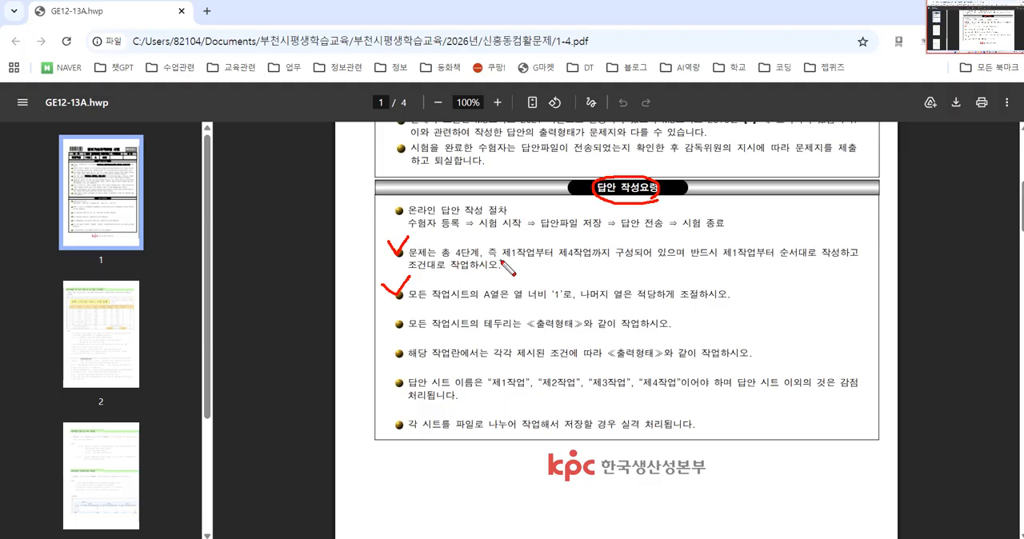
pyautogui.moveTo(498, 263); pyautogui.dragTo(680, 264)
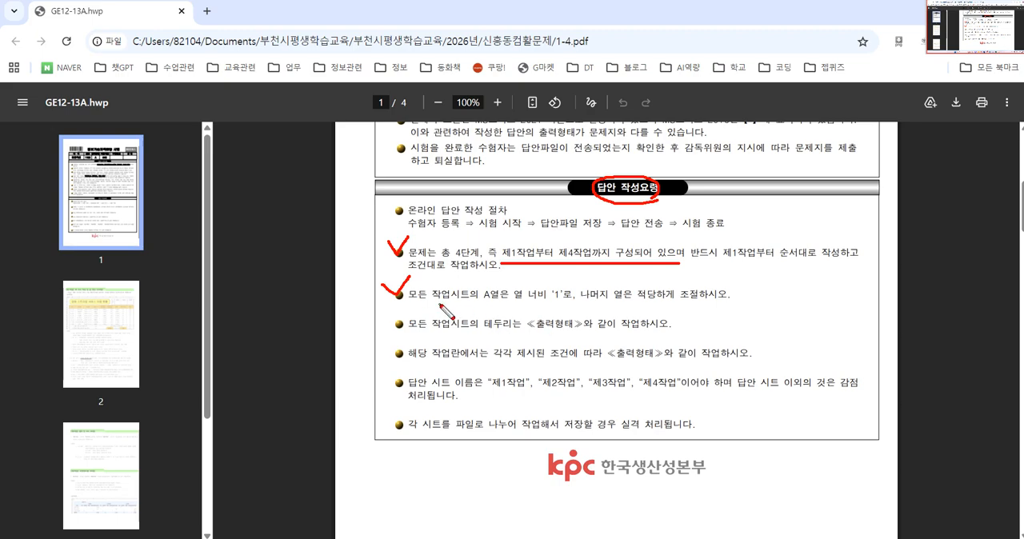
pyautogui.moveTo(431, 304); pyautogui.dragTo(698, 306)
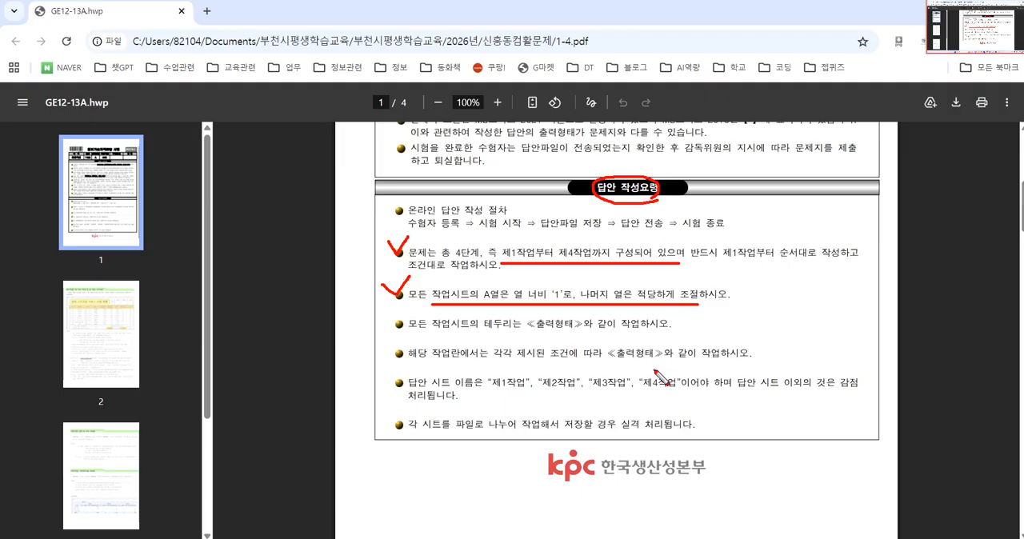
pyautogui.press('Escape')
# Step: Switch to the blank Excel workbook and rename Sheet1 as 제1작업
pyautogui.click(641, 537)
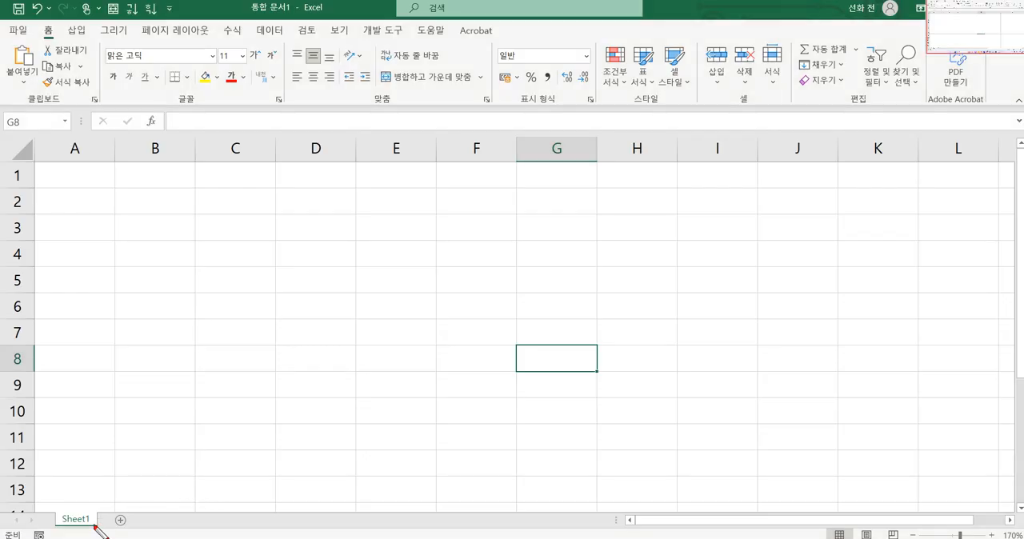
pyautogui.moveTo(98, 530)
pyautogui.mouseDown()
pyautogui.moveTo(57, 535)
pyautogui.moveTo(66, 486)
pyautogui.moveTo(112, 517)
pyautogui.mouseUp()
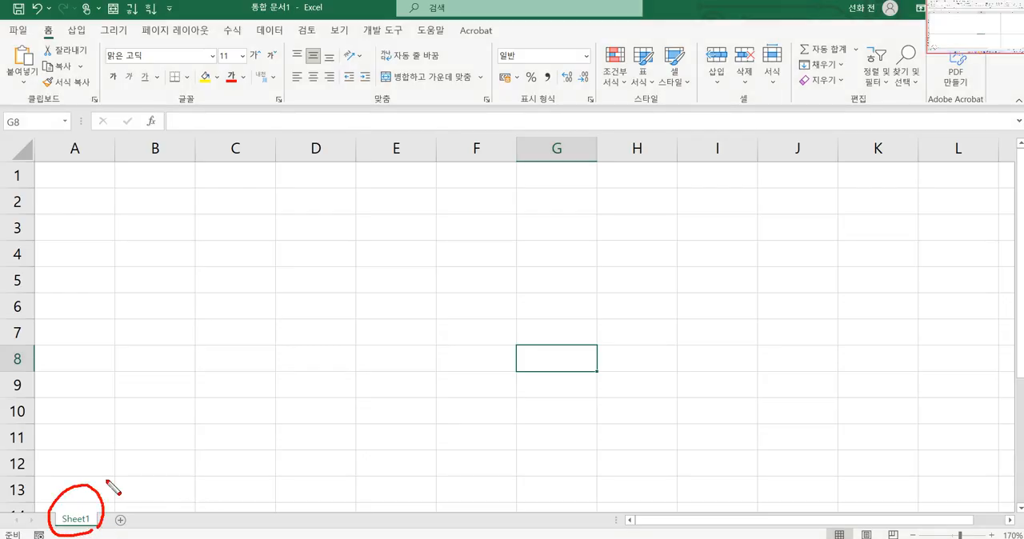
pyautogui.moveTo(108, 396)
pyautogui.mouseDown()
pyautogui.moveTo(89, 471)
pyautogui.moveTo(114, 467)
pyautogui.mouseUp()
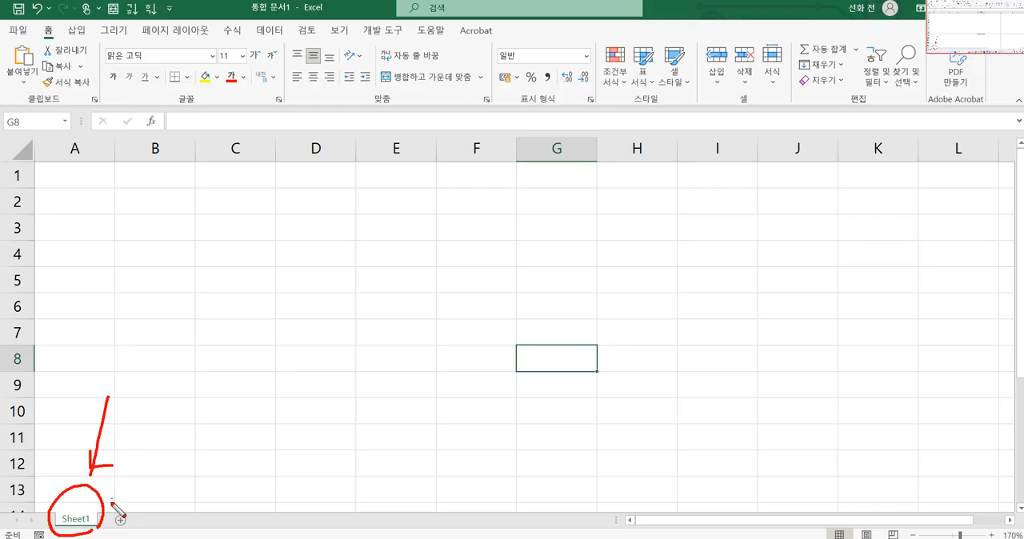
pyautogui.press('Escape')
pyautogui.doubleClick(77, 520)
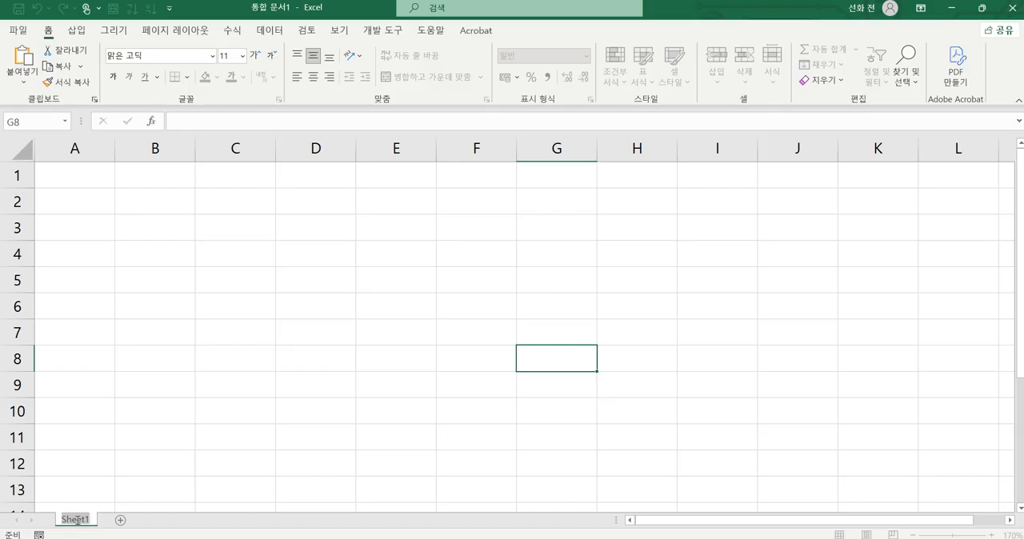
pyautogui.press('BackSpace')
pyautogui.write('제1작업')
pyautogui.moveTo(136, 462)
pyautogui.mouseDown()
pyautogui.moveTo(126, 509)
pyautogui.moveTo(168, 497)
pyautogui.mouseUp()
pyautogui.press('Escape')
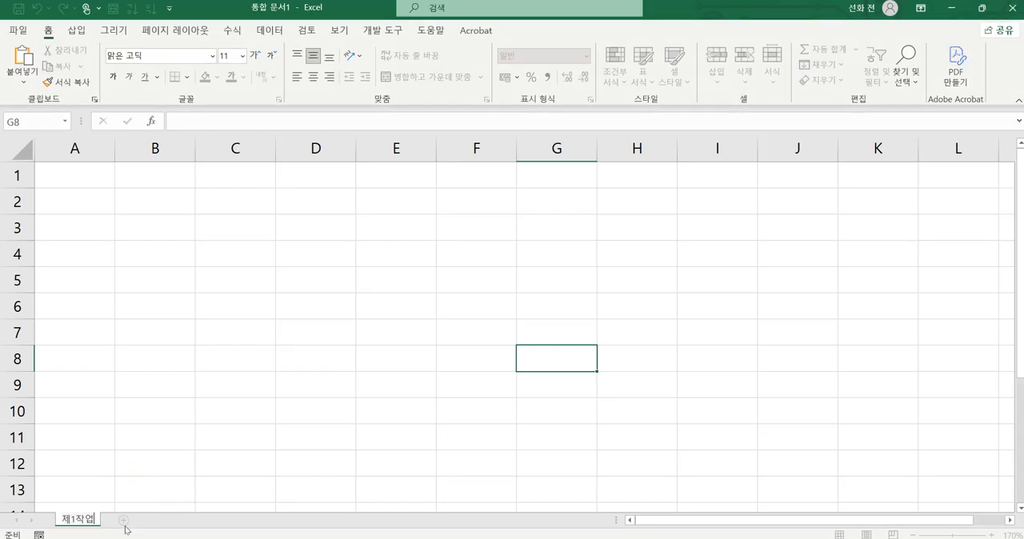
# Step: Add two more worksheets named 제2작업 and 제3작업
pyautogui.click(124, 521)
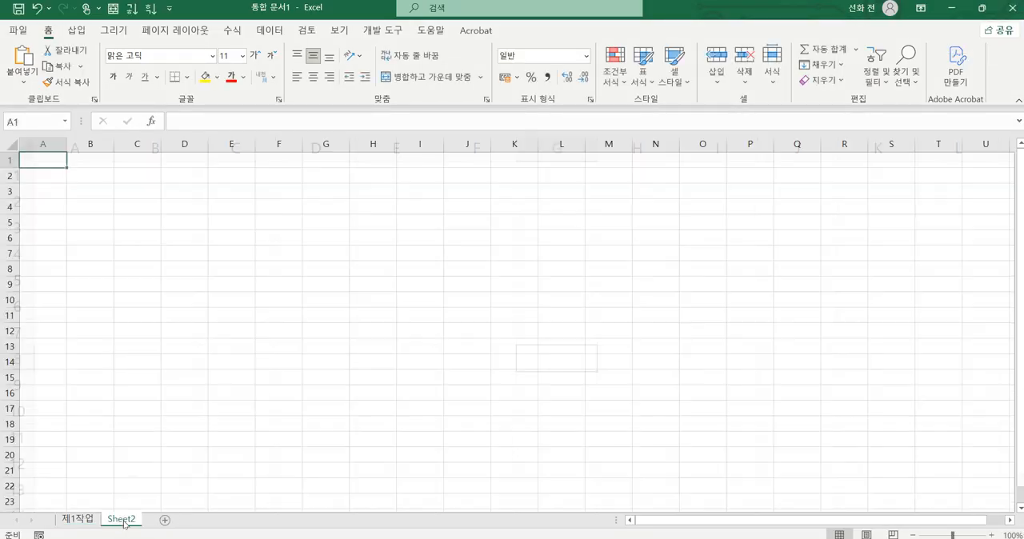
pyautogui.write('제2작업')
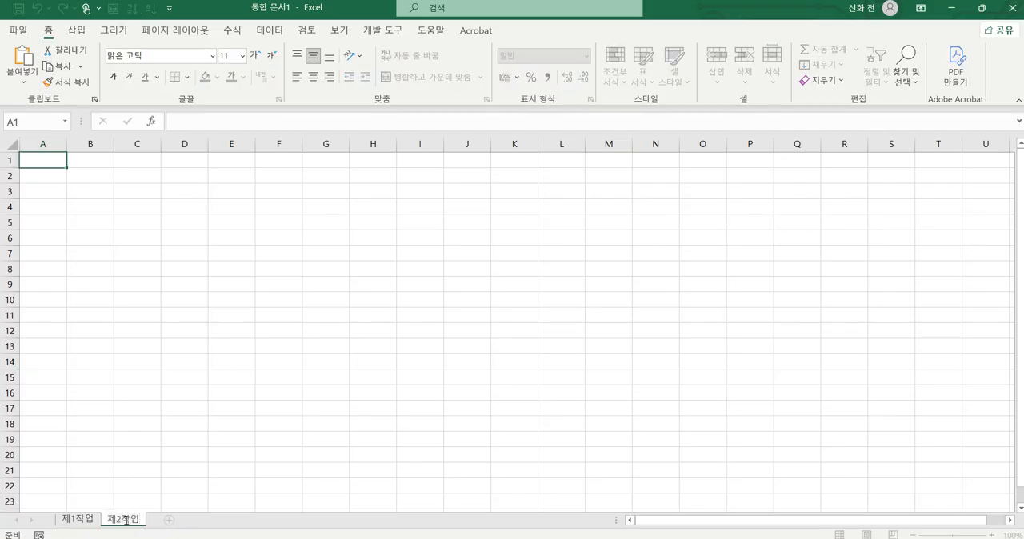
pyautogui.click(167, 521)
pyautogui.doubleClick(174, 519)
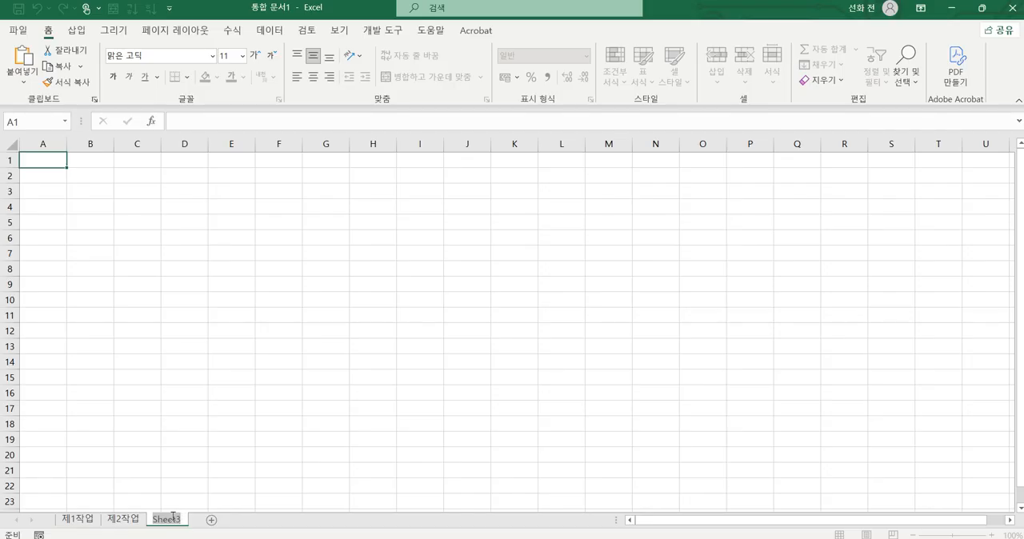
pyautogui.write('제3작업업')
pyautogui.click(175, 468)
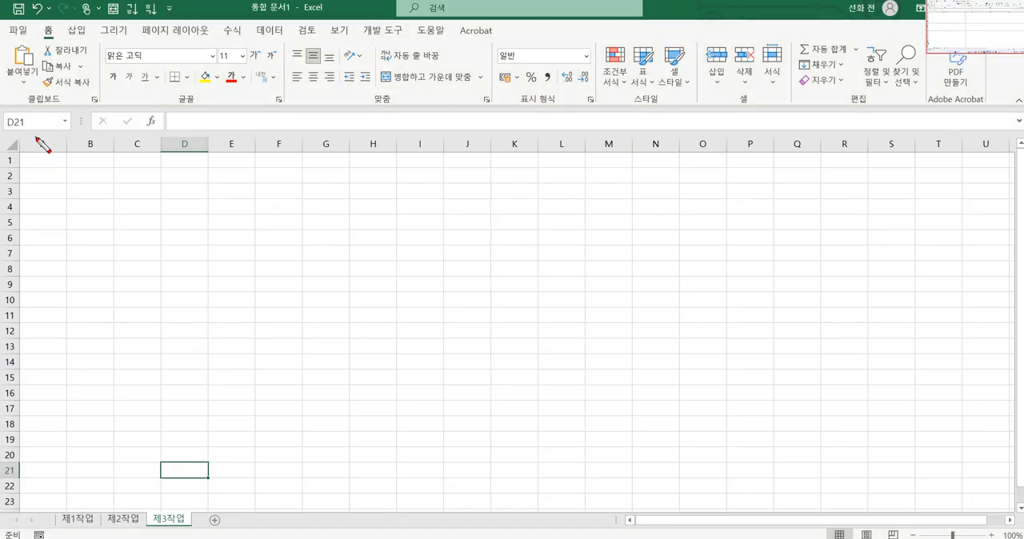
pyautogui.moveTo(46, 145)
pyautogui.mouseDown()
pyautogui.moveTo(34, 255)
pyautogui.moveTo(51, 238)
pyautogui.mouseUp()
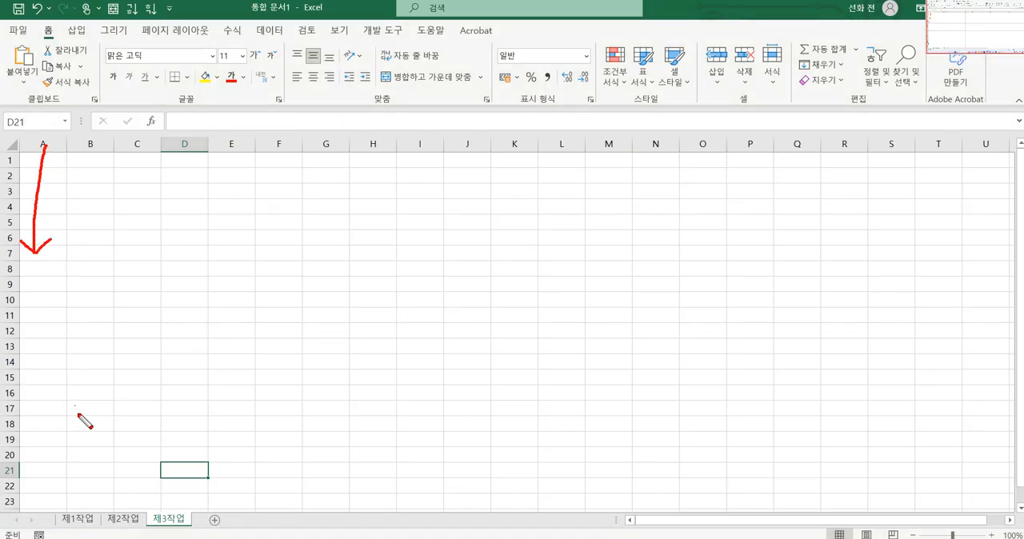
pyautogui.moveTo(76, 535); pyautogui.dragTo(184, 522)
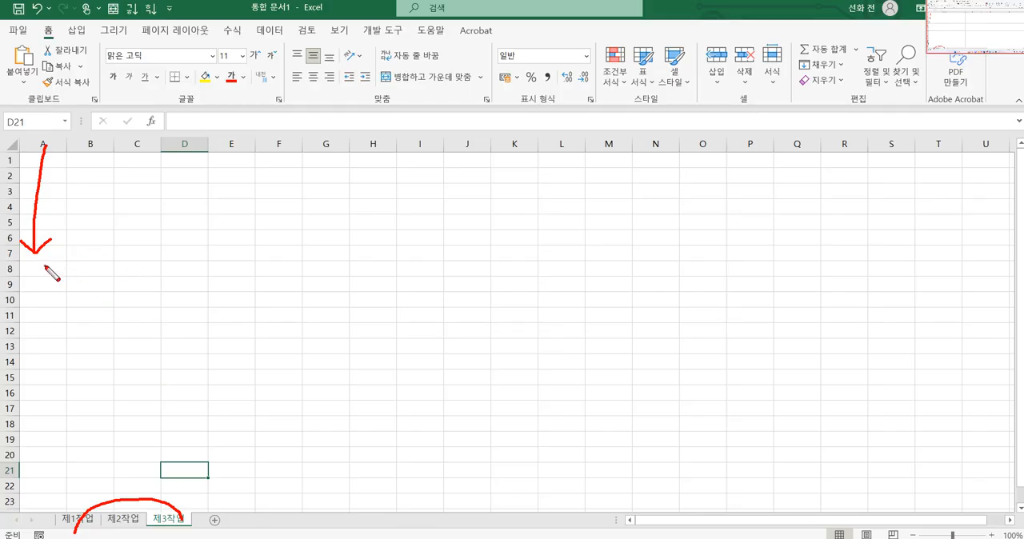
pyautogui.moveTo(45, 265); pyautogui.dragTo(44, 295)
pyautogui.moveTo(108, 535)
pyautogui.mouseDown()
pyautogui.moveTo(77, 535)
pyautogui.moveTo(116, 504)
pyautogui.moveTo(101, 529)
pyautogui.mouseUp()
pyautogui.press('Escape')
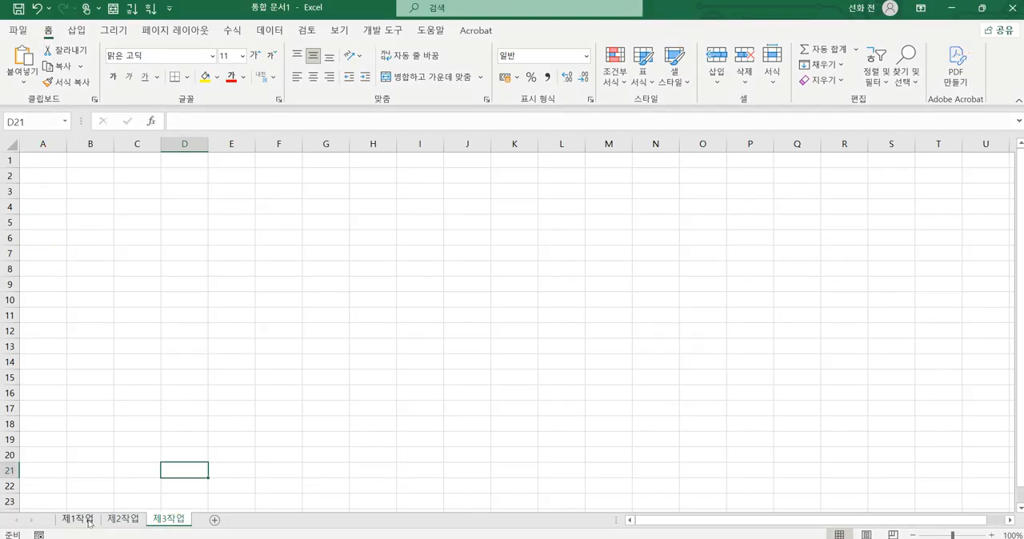
pyautogui.click(79, 518)
pyautogui.click(74, 148)
pyautogui.rightClick(74, 148)
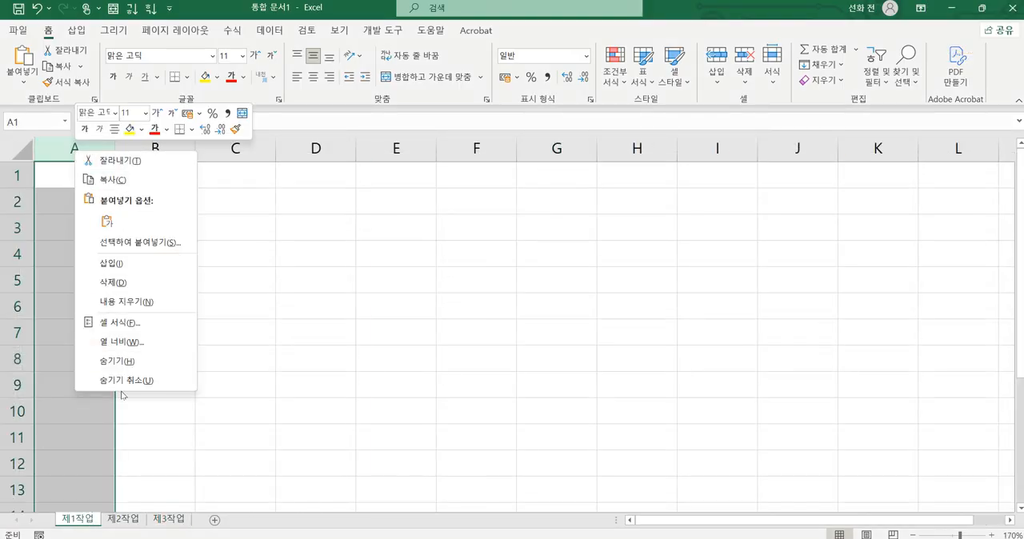
pyautogui.click(124, 521)
pyautogui.click(124, 520)
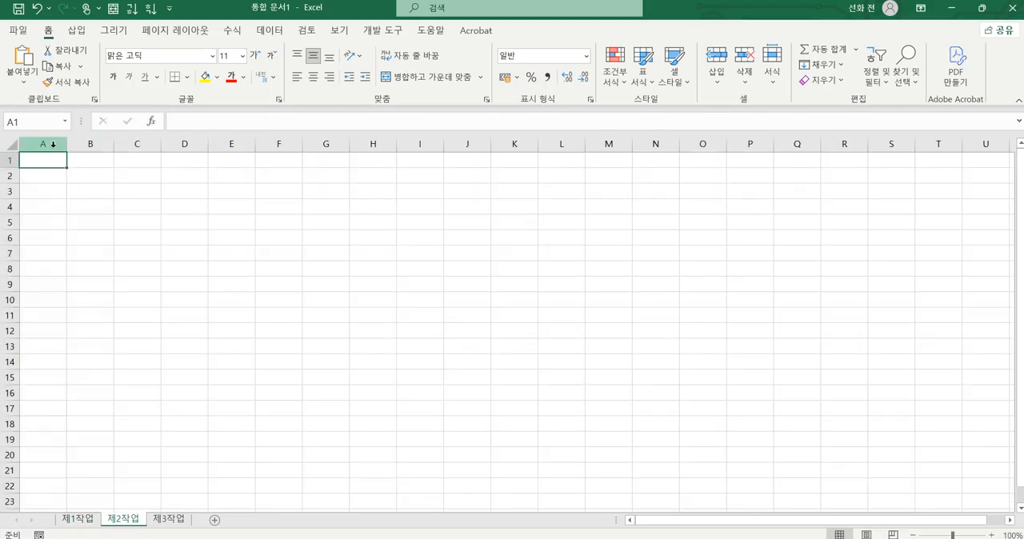
pyautogui.click(52, 144)
pyautogui.rightClick(52, 143)
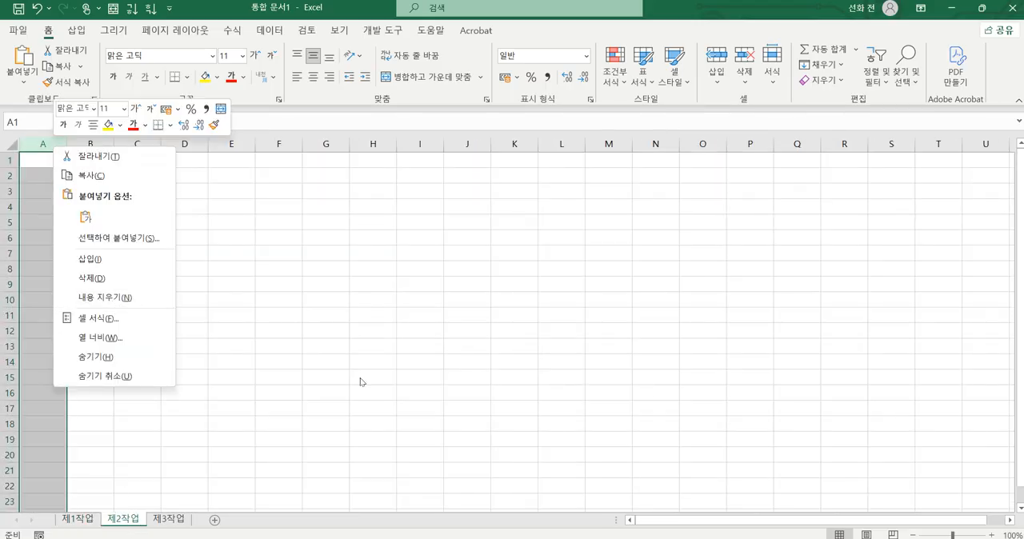
pyautogui.press('Escape')
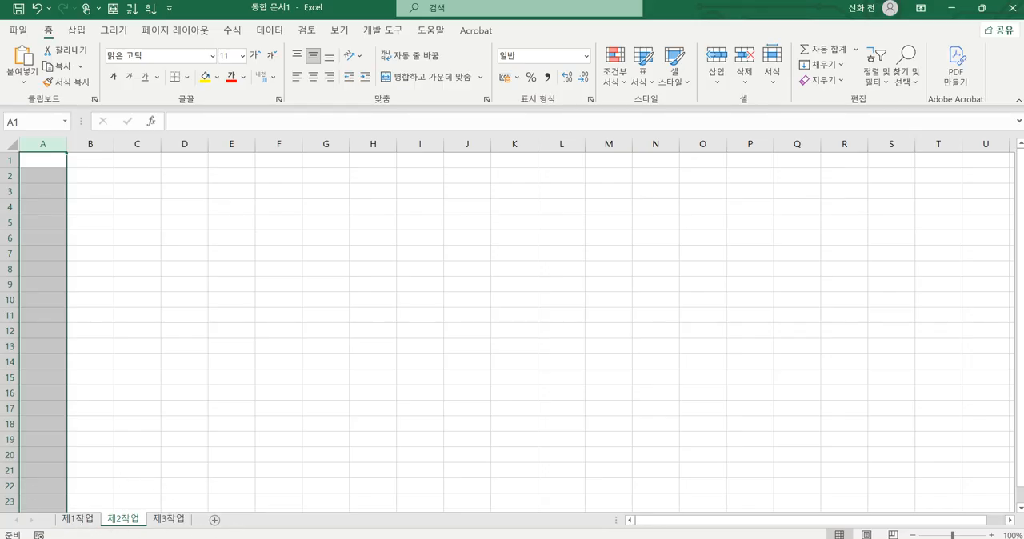
# Step: Switch to the exam PDF in the browser and examine the first condition on page 2 about the data's font and alignment
pyautogui.hotkey('alt', 'Tab')
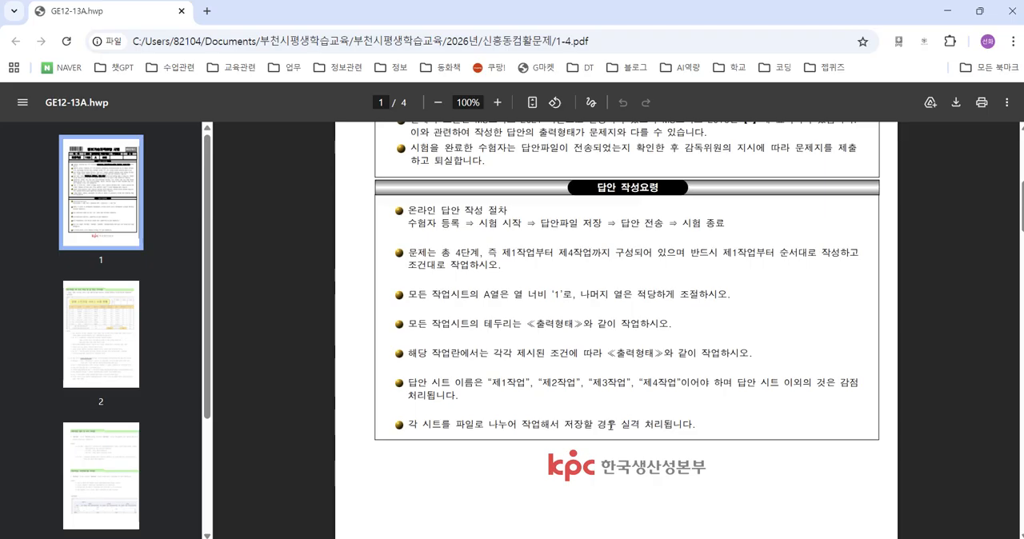
pyautogui.scroll(-7, 616, 417)
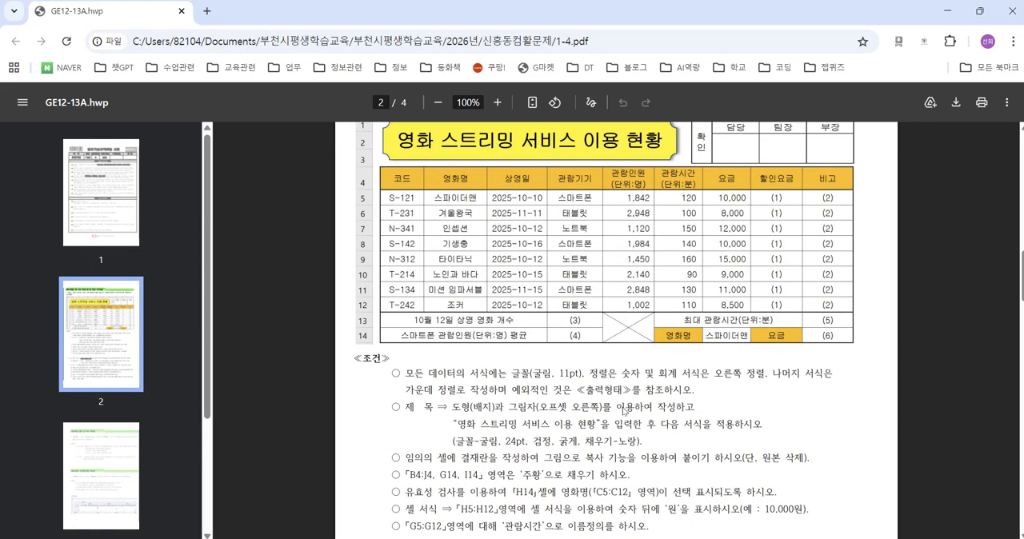
pyautogui.hotkey('ctrl', '2')
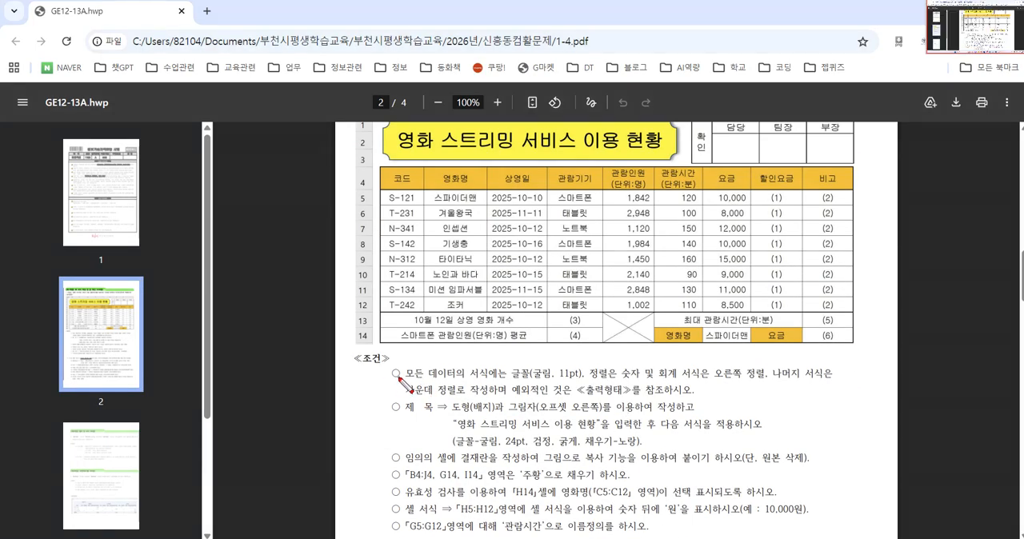
pyautogui.moveTo(402, 378)
pyautogui.mouseDown()
pyautogui.moveTo(397, 368)
pyautogui.moveTo(400, 384)
pyautogui.moveTo(568, 382)
pyautogui.mouseUp()
pyautogui.scroll(5, 582, 394)
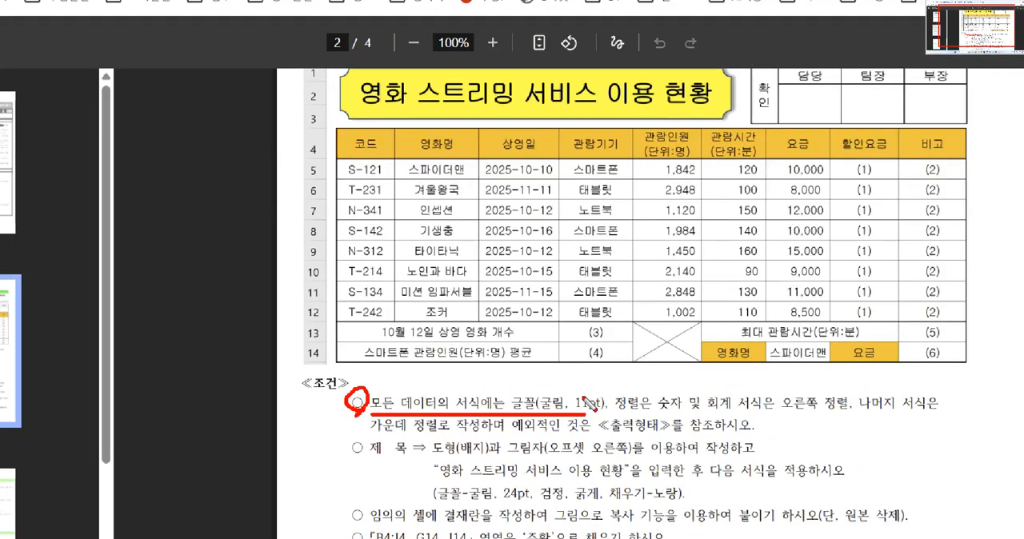
pyautogui.moveTo(561, 442)
pyautogui.mouseDown()
pyautogui.moveTo(549, 414)
pyautogui.moveTo(578, 440)
pyautogui.moveTo(570, 445)
pyautogui.mouseUp()
pyautogui.moveTo(645, 439); pyautogui.dragTo(1023, 438)
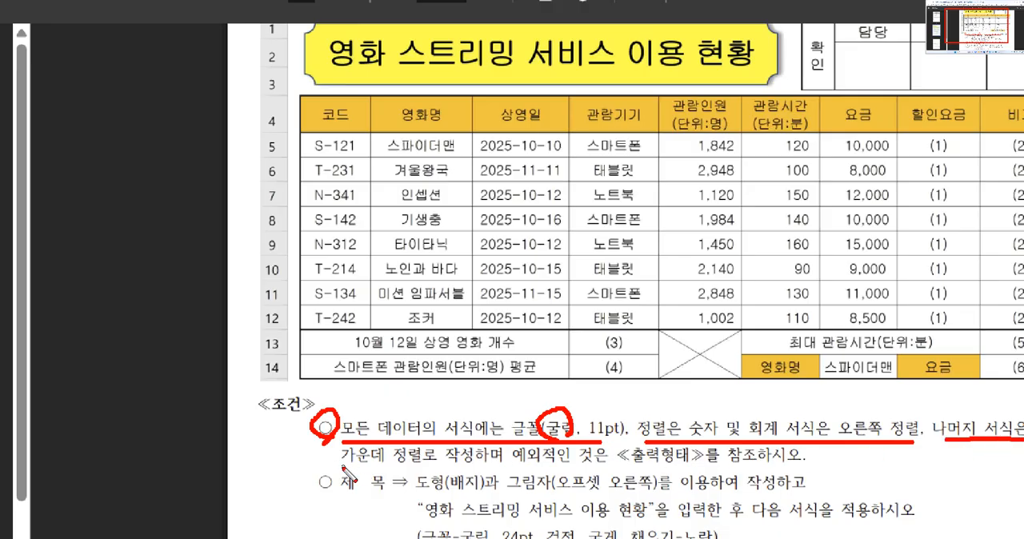
pyautogui.moveTo(324, 472); pyautogui.dragTo(453, 472)
pyautogui.moveTo(564, 357); pyautogui.dragTo(561, 415)
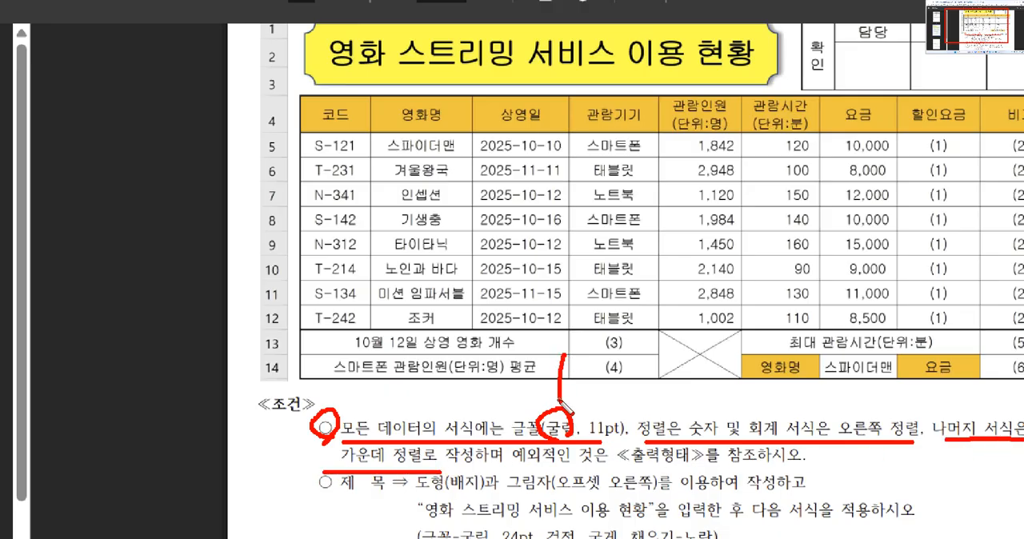
pyautogui.moveTo(534, 381)
pyautogui.mouseDown()
pyautogui.moveTo(562, 413)
pyautogui.moveTo(590, 380)
pyautogui.mouseUp()
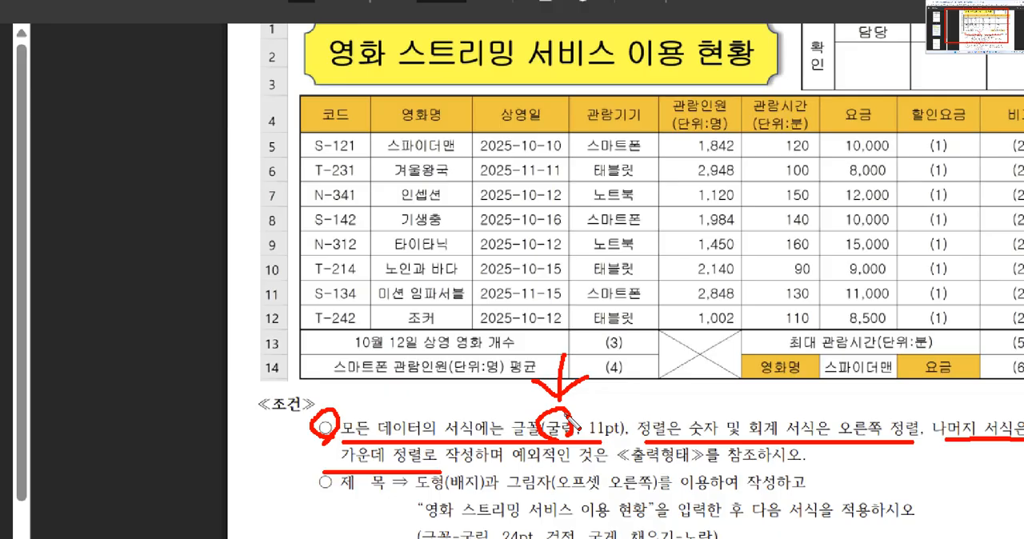
pyautogui.moveTo(362, 474)
pyautogui.mouseDown()
pyautogui.moveTo(352, 453)
pyautogui.moveTo(432, 464)
pyautogui.mouseUp()
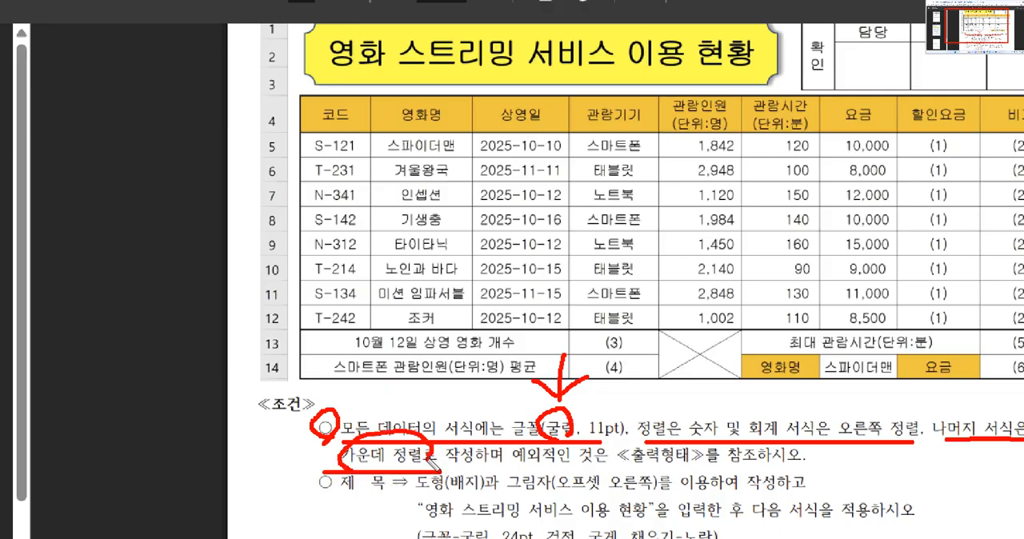
pyautogui.press('Escape')
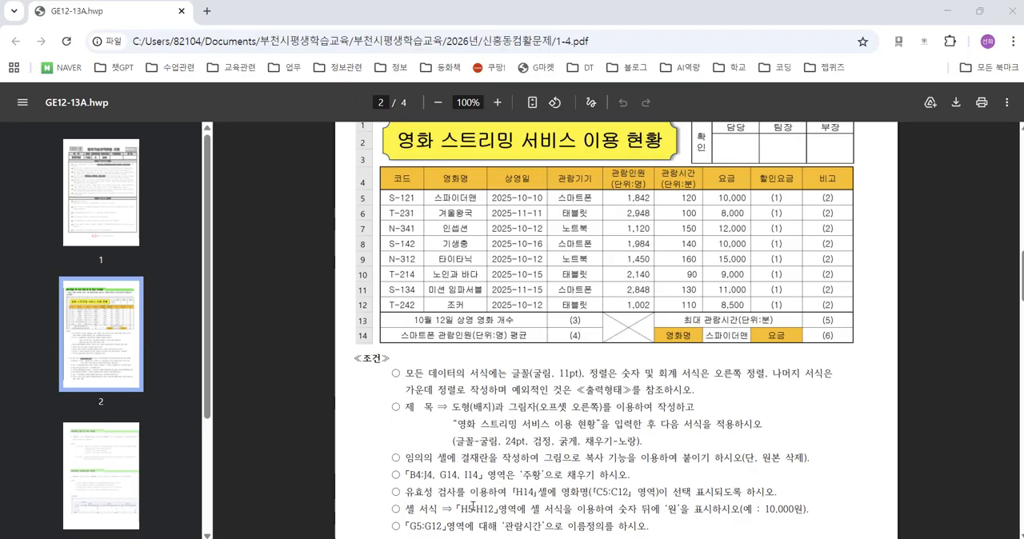
# Step: Switch back to Excel and group the worksheets 제1작업 through 제3작업
pyautogui.hotkey('alt', 'Tab')
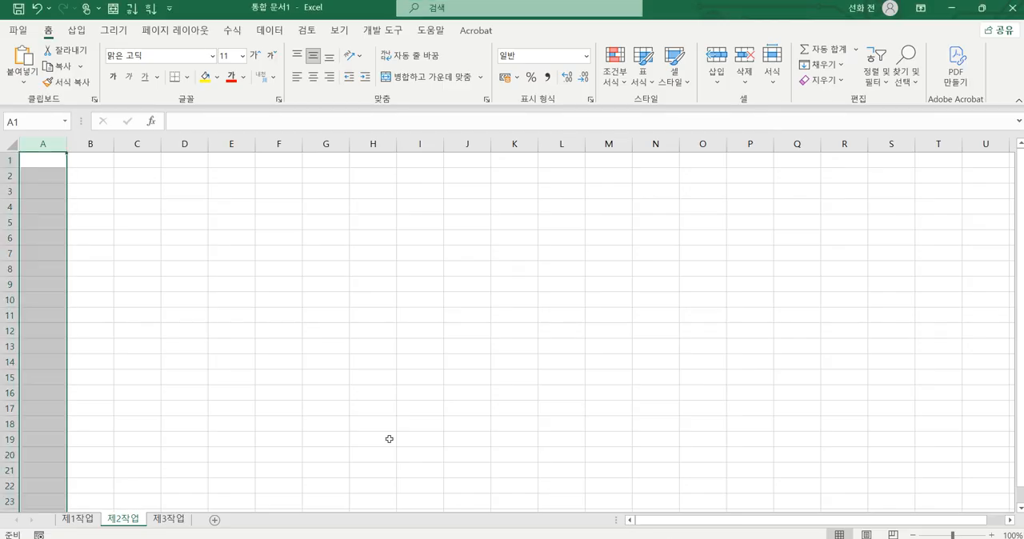
pyautogui.click(199, 427)
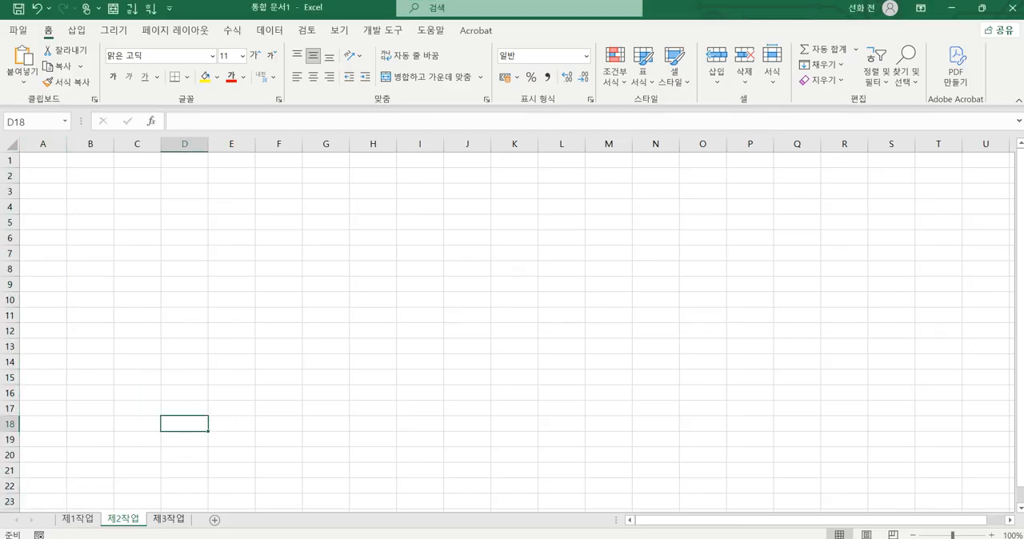
pyautogui.click(78, 520)
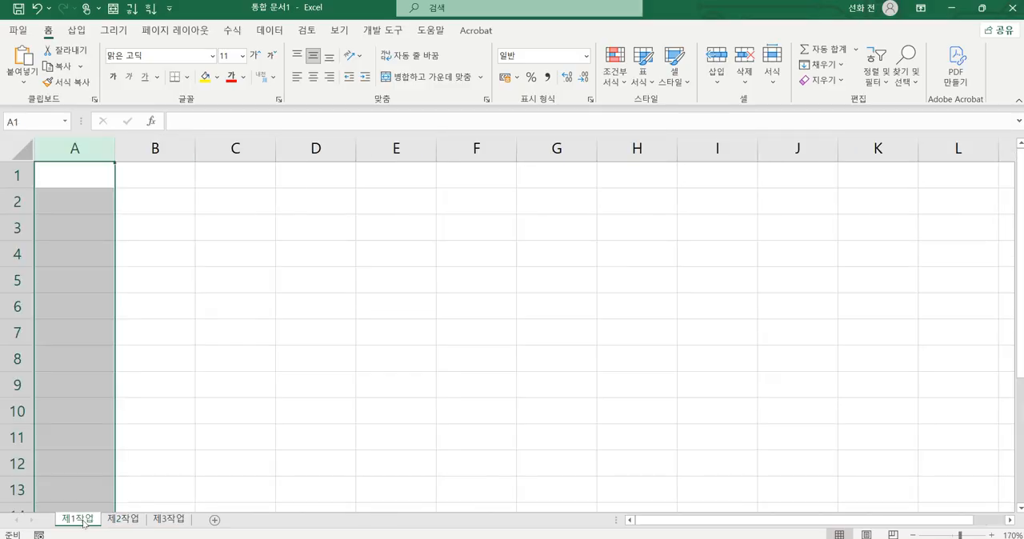
pyautogui.click(78, 192)
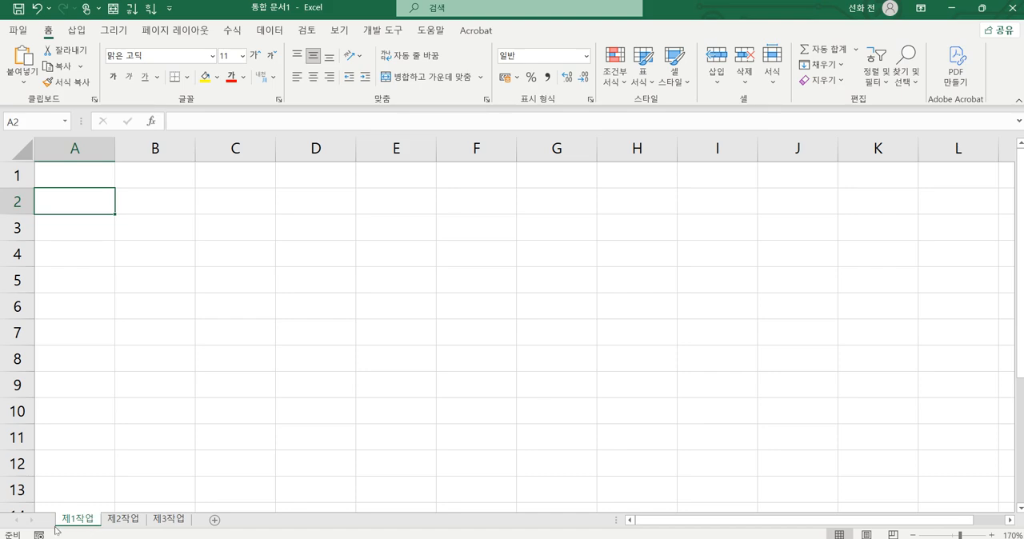
pyautogui.keyDown('shift'); pyautogui.click(169, 520); pyautogui.keyUp('shift')
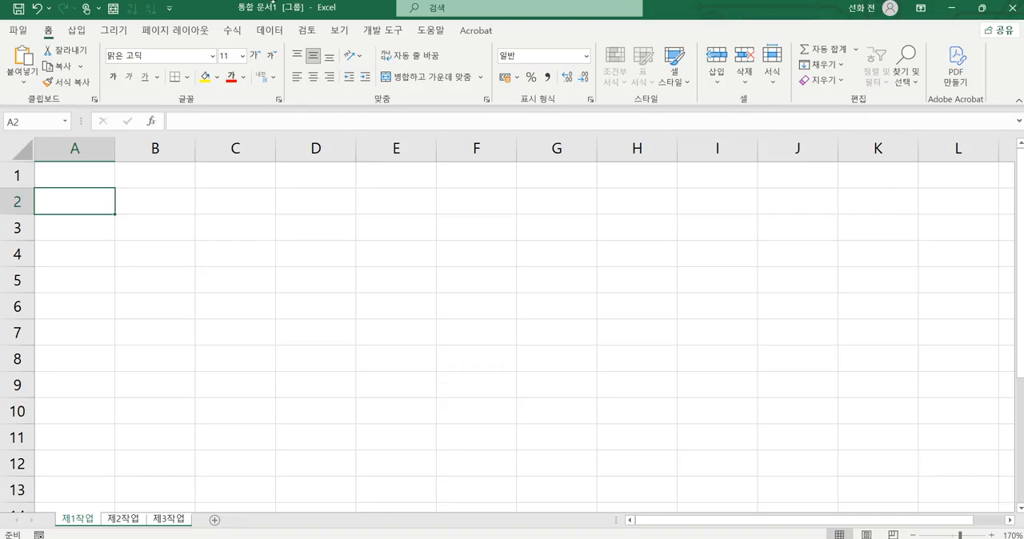
pyautogui.hotkey('ctrl', '2')
pyautogui.moveTo(326, 3)
pyautogui.mouseDown()
pyautogui.moveTo(319, 19)
pyautogui.moveTo(280, 2)
pyautogui.moveTo(319, 2)
pyautogui.moveTo(299, 24)
pyautogui.moveTo(303, 8)
pyautogui.moveTo(315, 31)
pyautogui.mouseUp()
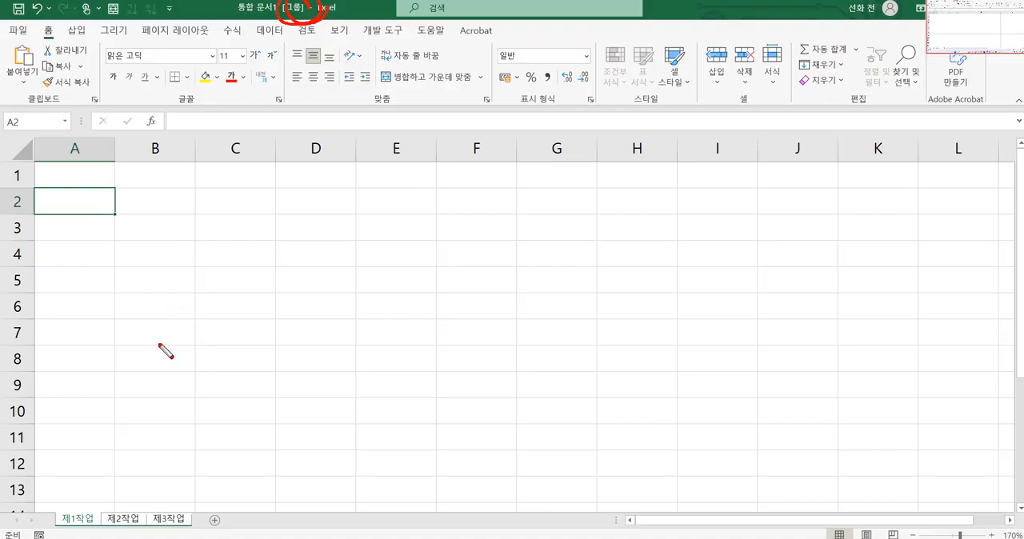
pyautogui.moveTo(75, 504); pyautogui.dragTo(171, 512)
pyautogui.moveTo(91, 149)
pyautogui.mouseDown()
pyautogui.moveTo(84, 168)
pyautogui.moveTo(54, 150)
pyautogui.moveTo(91, 136)
pyautogui.moveTo(90, 163)
pyautogui.moveTo(52, 156)
pyautogui.moveTo(101, 142)
pyautogui.moveTo(94, 163)
pyautogui.moveTo(62, 164)
pyautogui.moveTo(79, 133)
pyautogui.moveTo(94, 147)
pyautogui.mouseUp()
pyautogui.press('Escape')
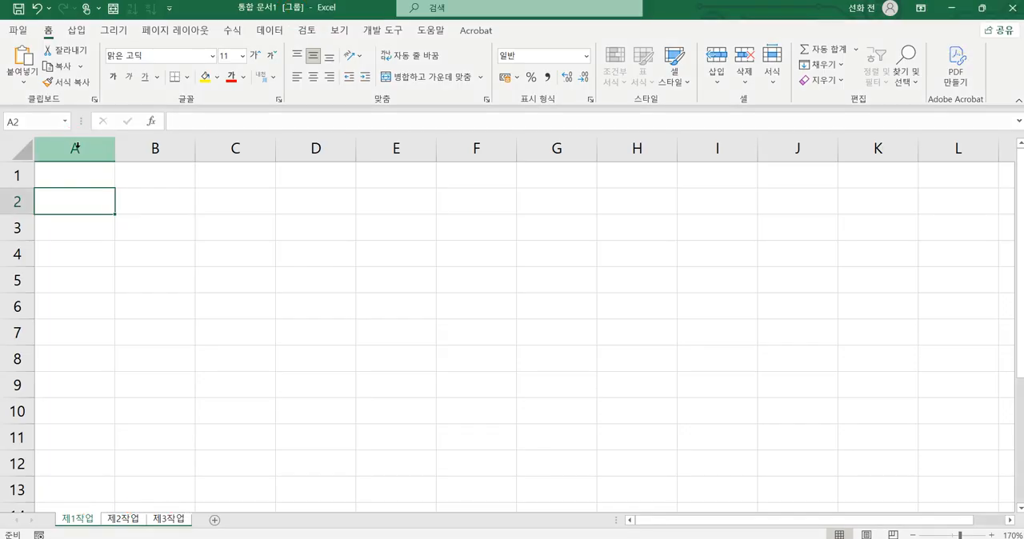
# Step: Set the width of column A to 1 across the grouped worksheets
pyautogui.click(75, 149)
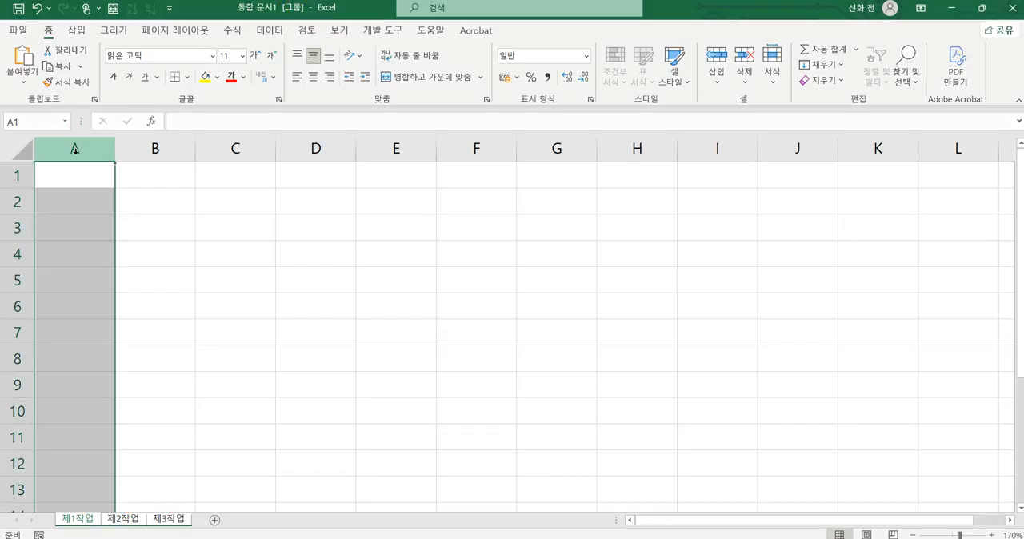
pyautogui.rightClick(76, 150)
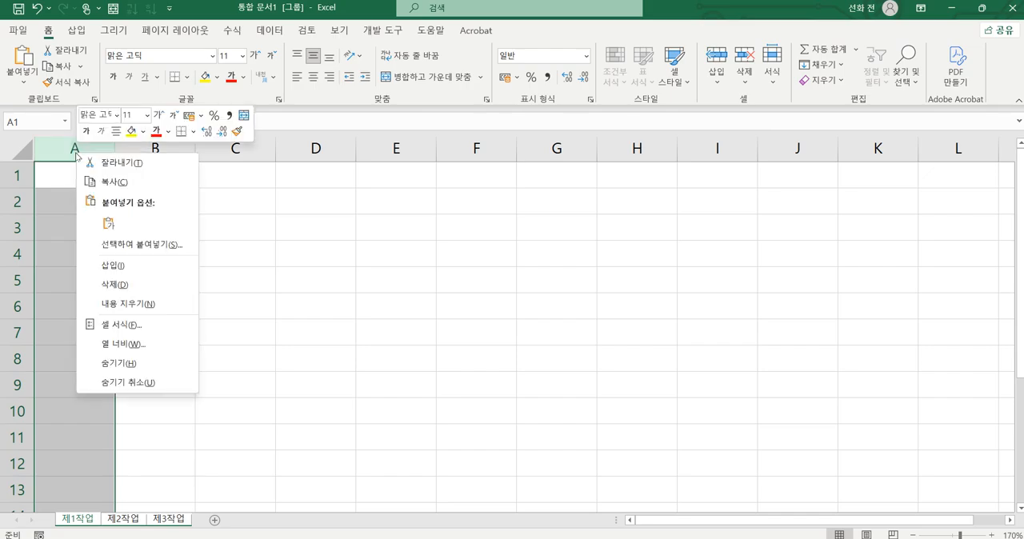
pyautogui.click(120, 344)
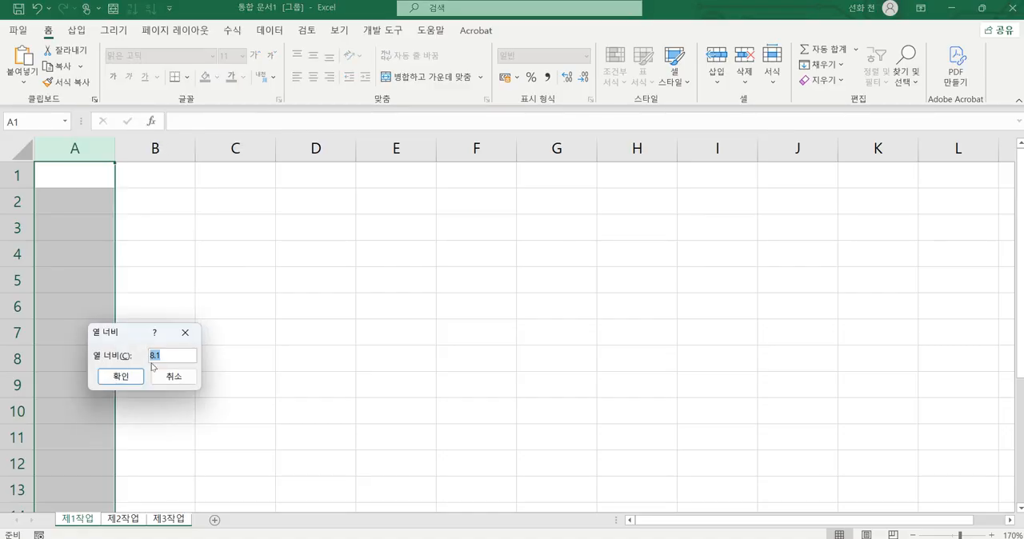
pyautogui.write('1')
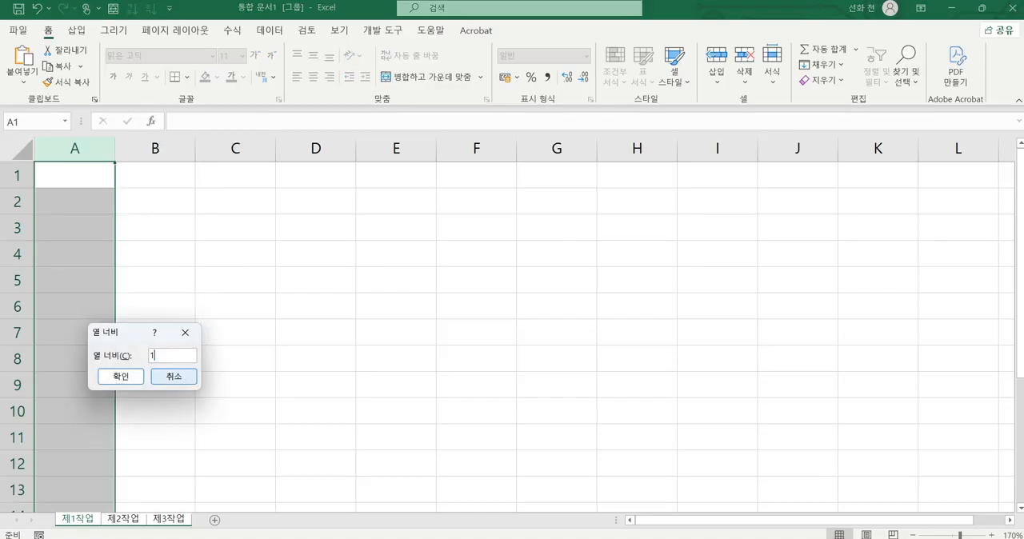
pyautogui.click(119, 377)
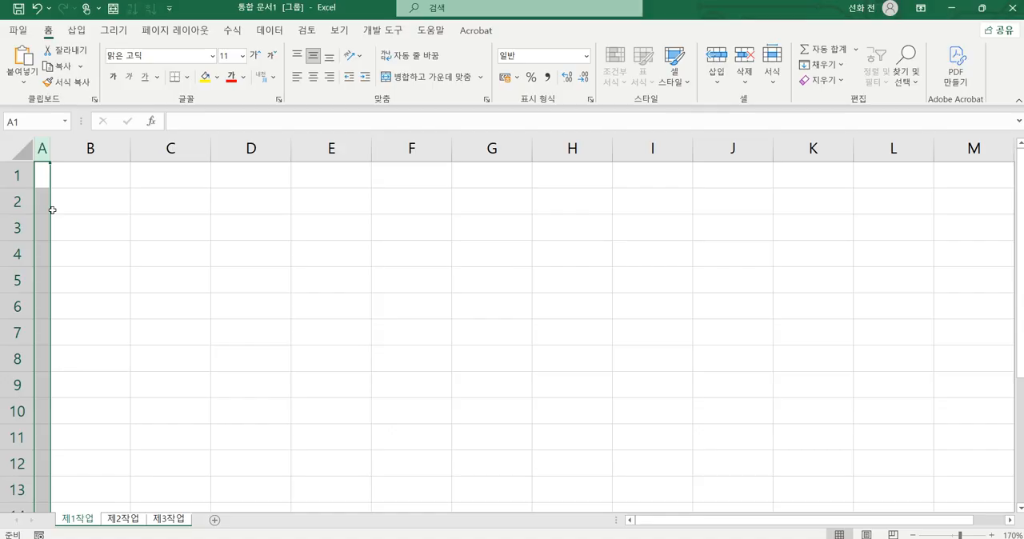
pyautogui.hotkey('ctrl', '2')
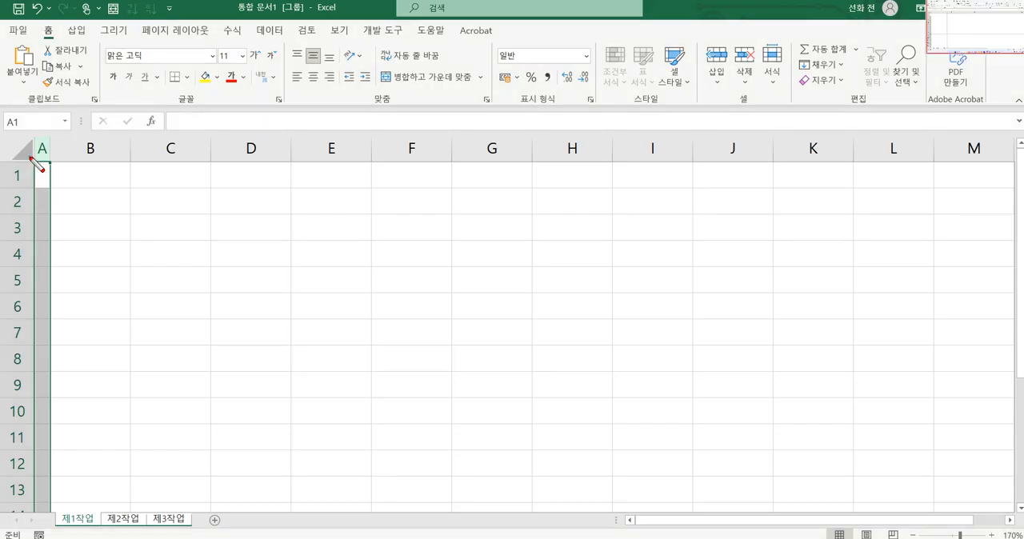
pyautogui.moveTo(29, 158)
pyautogui.mouseDown()
pyautogui.moveTo(4, 161)
pyautogui.moveTo(7, 137)
pyautogui.moveTo(36, 146)
pyautogui.moveTo(26, 192)
pyautogui.moveTo(24, 170)
pyautogui.moveTo(43, 150)
pyautogui.moveTo(8, 147)
pyautogui.moveTo(18, 151)
pyautogui.mouseUp()
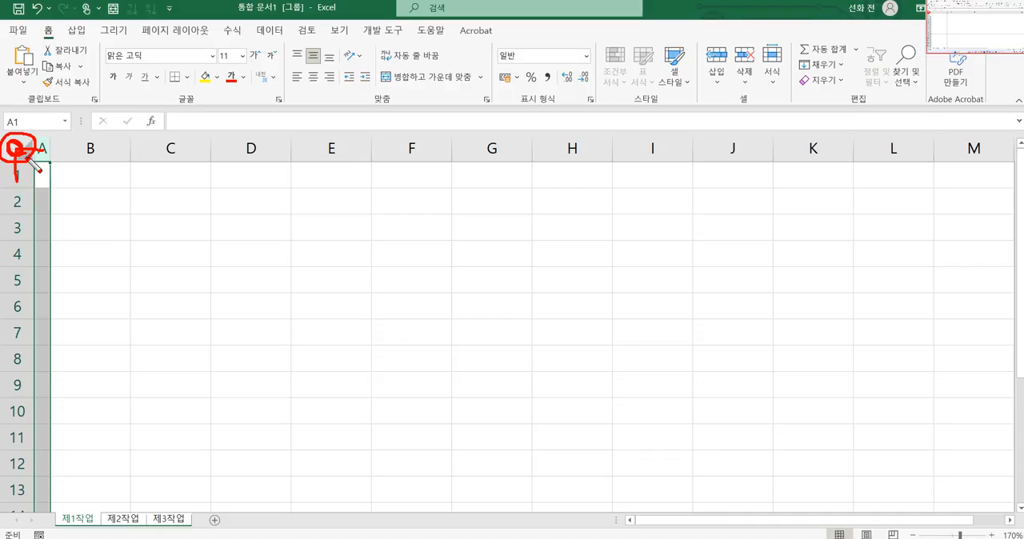
pyautogui.click(14, 150)
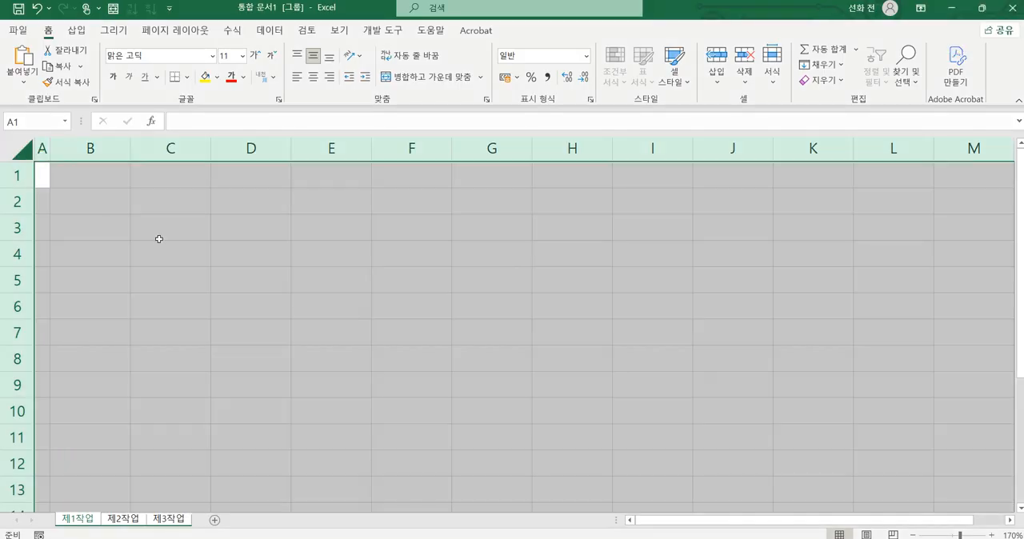
pyautogui.click(302, 272)
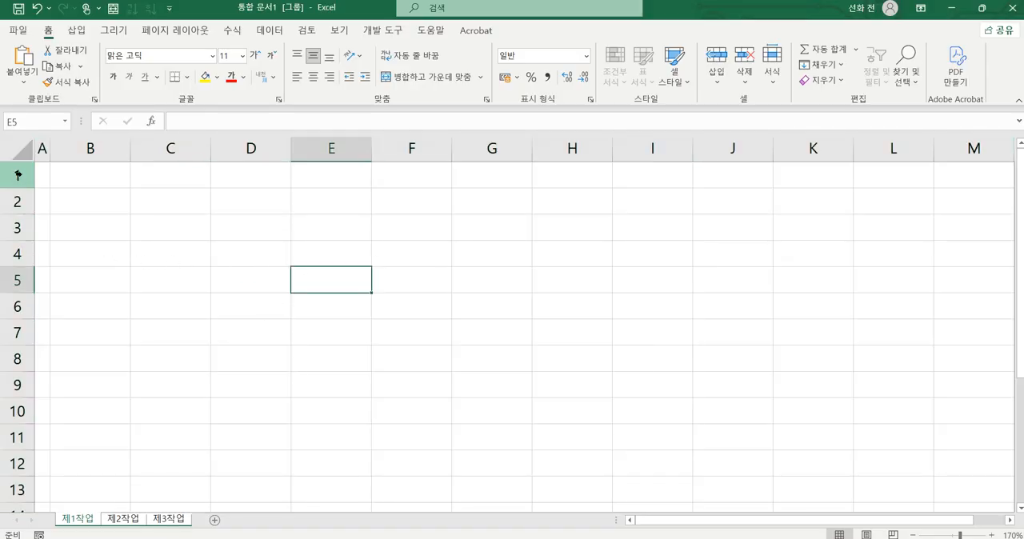
# Step: Set the font of all cells in the grouped worksheets to 굴림 and centre them horizontally
pyautogui.click(21, 149)
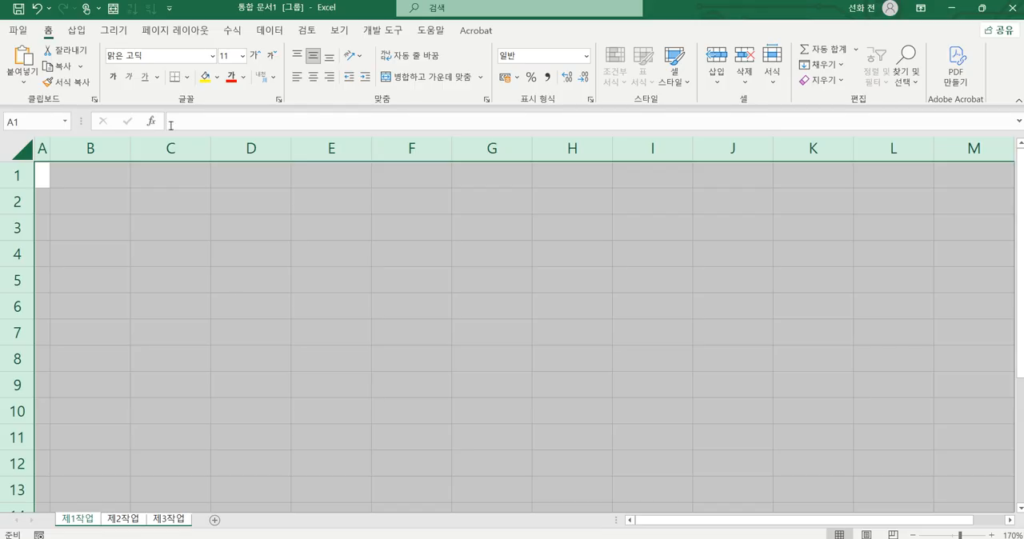
pyautogui.click(151, 56)
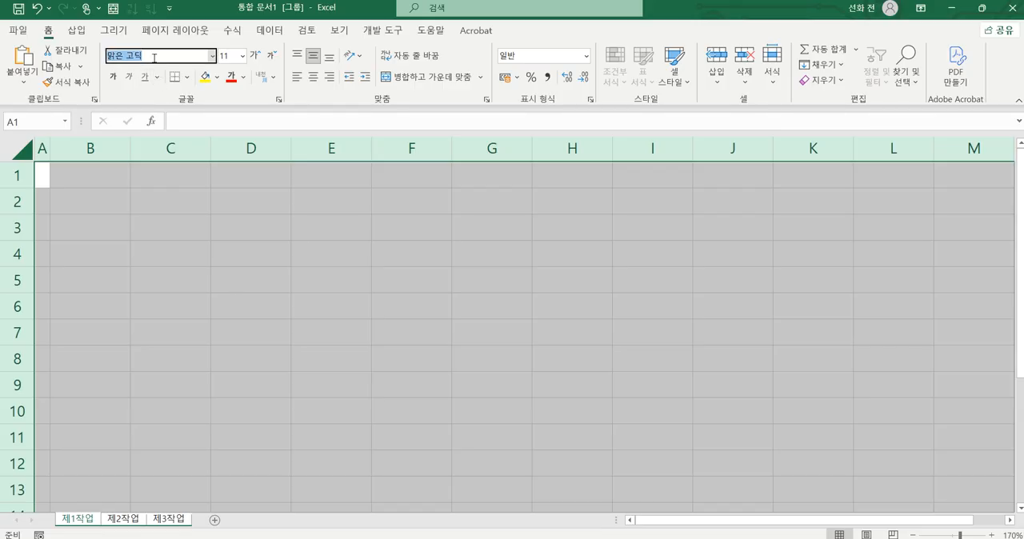
pyautogui.write('굴림')
pyautogui.press('Return')
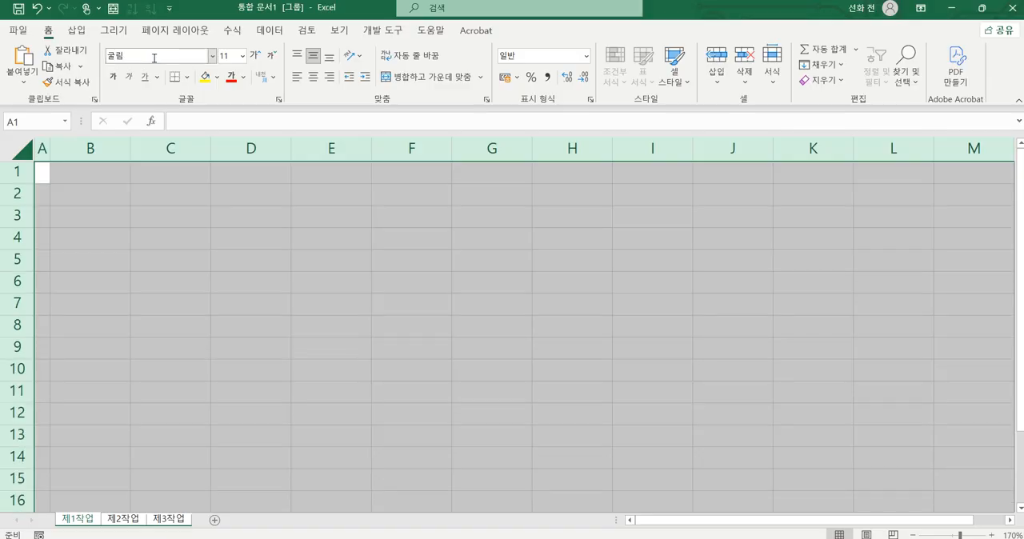
pyautogui.click(315, 78)
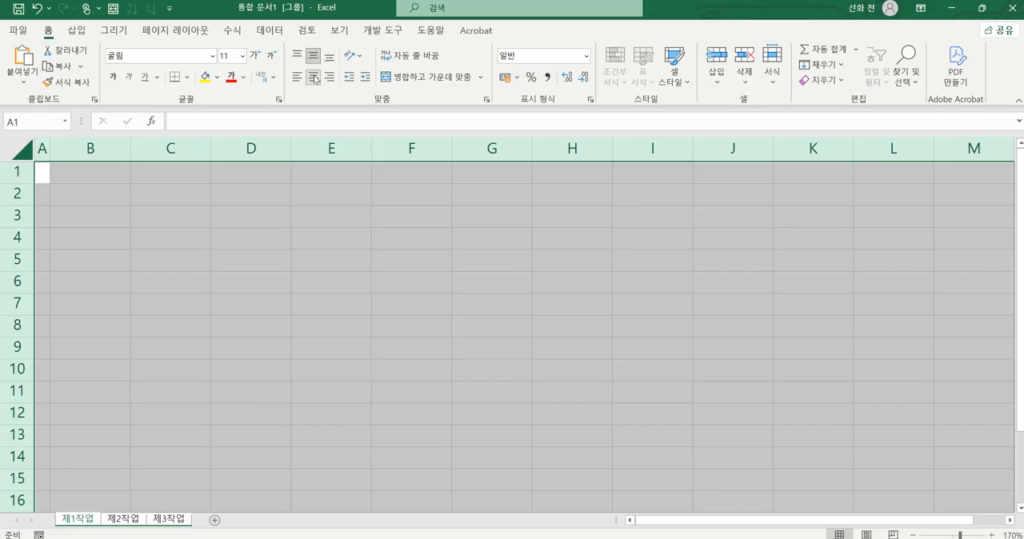
pyautogui.moveTo(200, 534)
pyautogui.mouseDown()
pyautogui.moveTo(148, 537)
pyautogui.moveTo(60, 508)
pyautogui.moveTo(196, 524)
pyautogui.mouseUp()
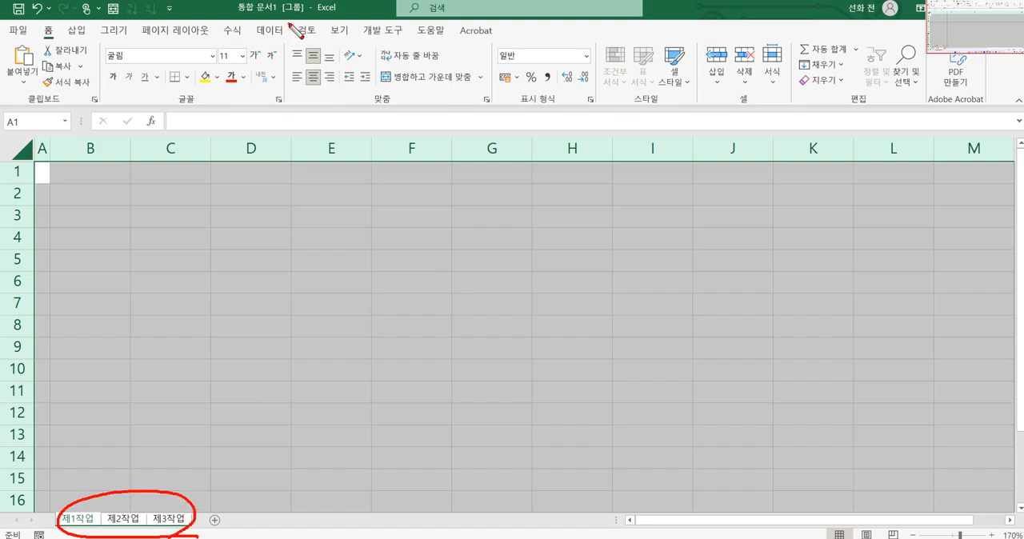
pyautogui.moveTo(304, 22)
pyautogui.mouseDown()
pyautogui.moveTo(286, 6)
pyautogui.moveTo(310, 22)
pyautogui.mouseUp()
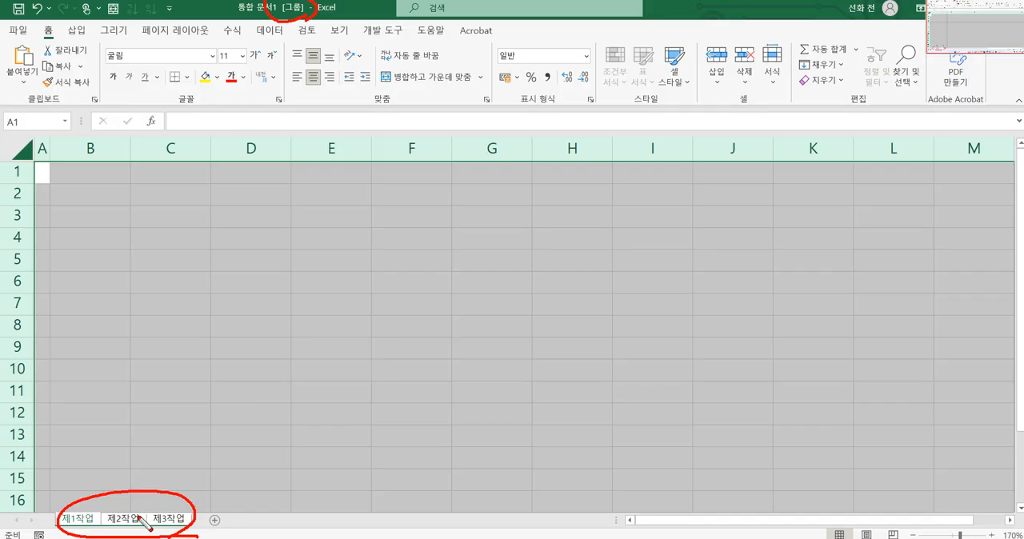
pyautogui.press('Escape')
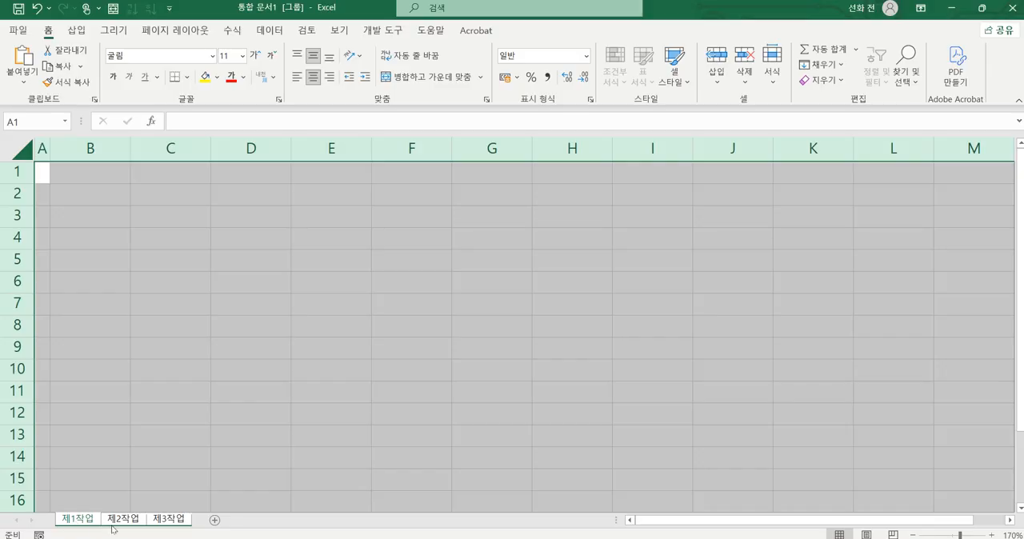
# Step: Ungroup the worksheets, check the formatting on 제2작업 and 제3작업, and return to cell B2 of 제1작업
pyautogui.click(120, 520)
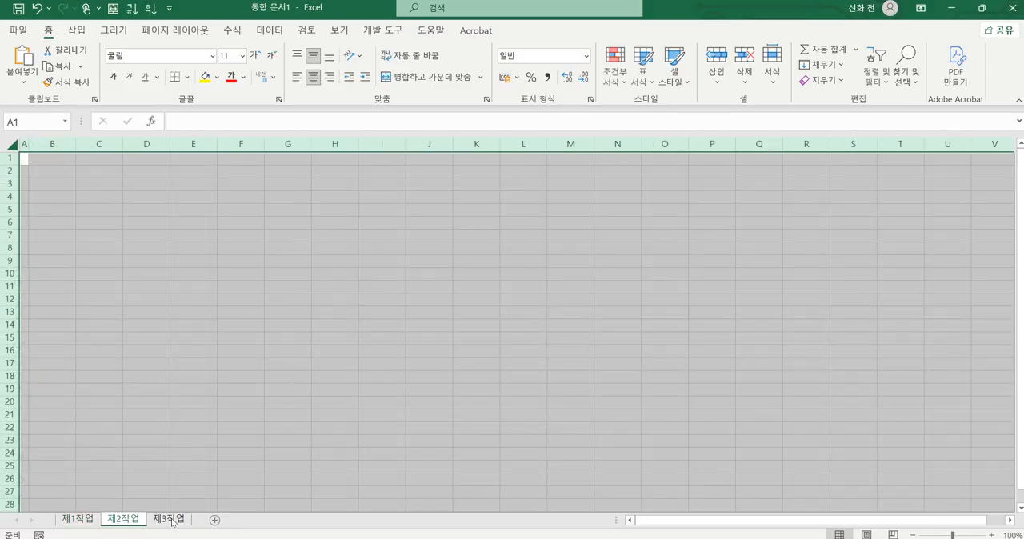
pyautogui.click(172, 521)
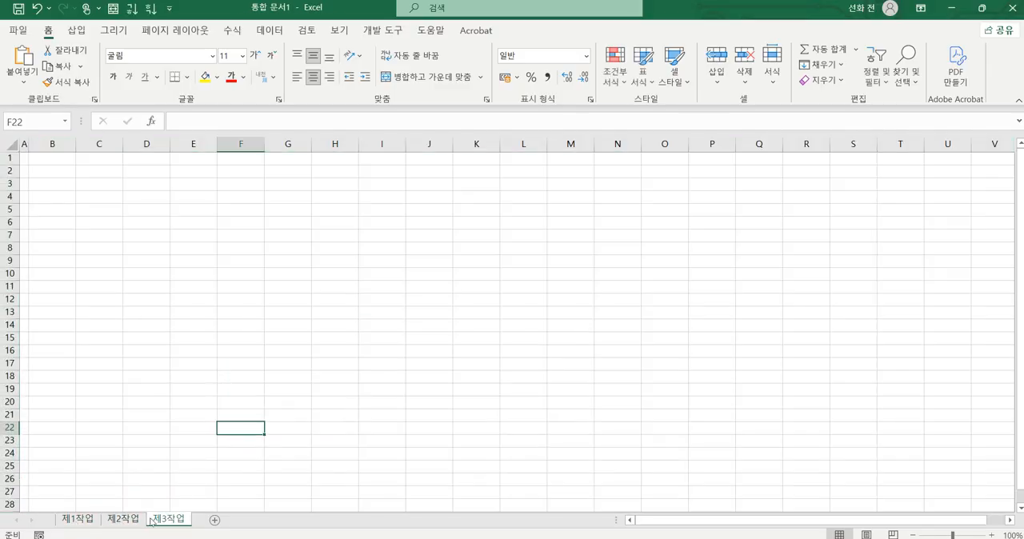
pyautogui.click(129, 521)
pyautogui.click(79, 520)
pyautogui.click(124, 520)
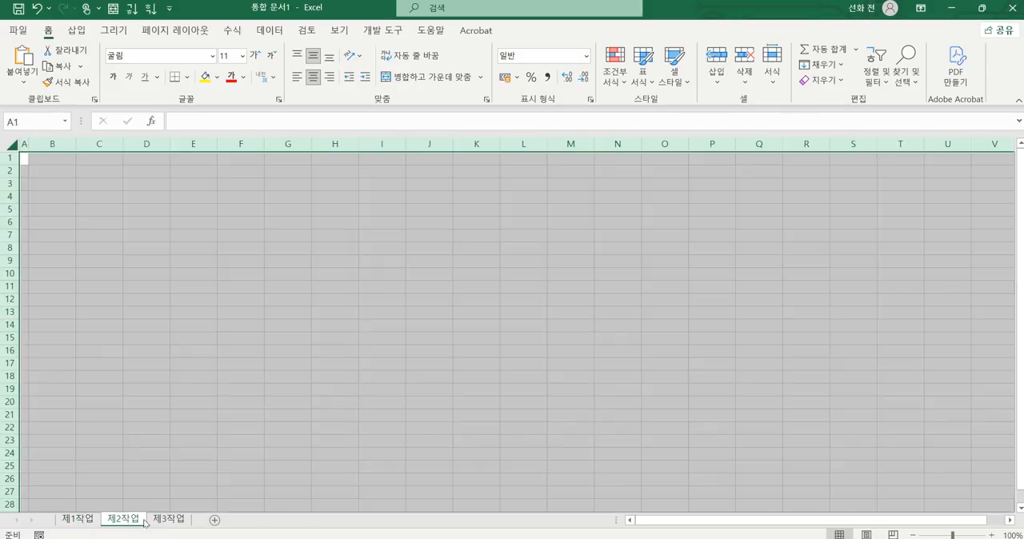
pyautogui.click(166, 519)
pyautogui.click(111, 521)
pyautogui.click(92, 522)
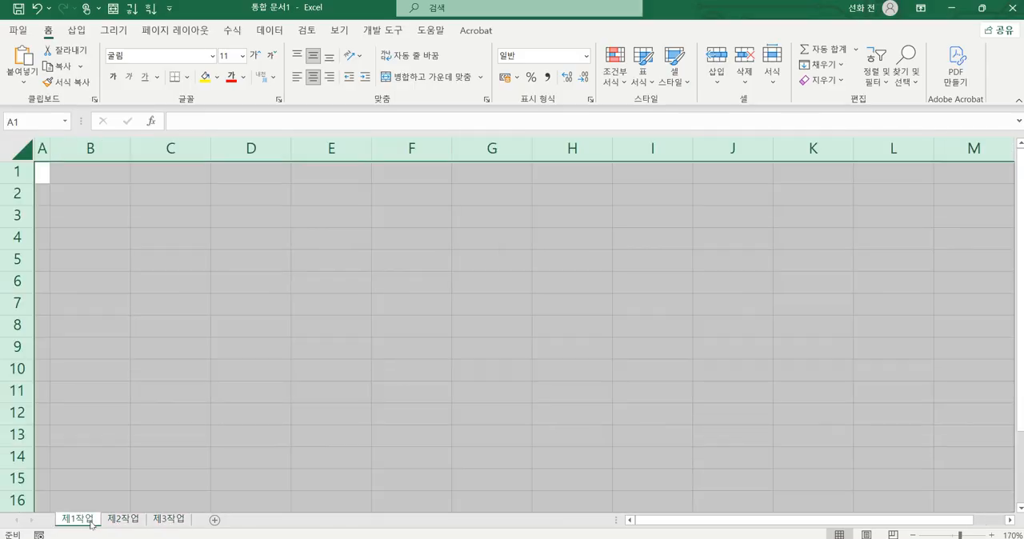
pyautogui.click(85, 199)
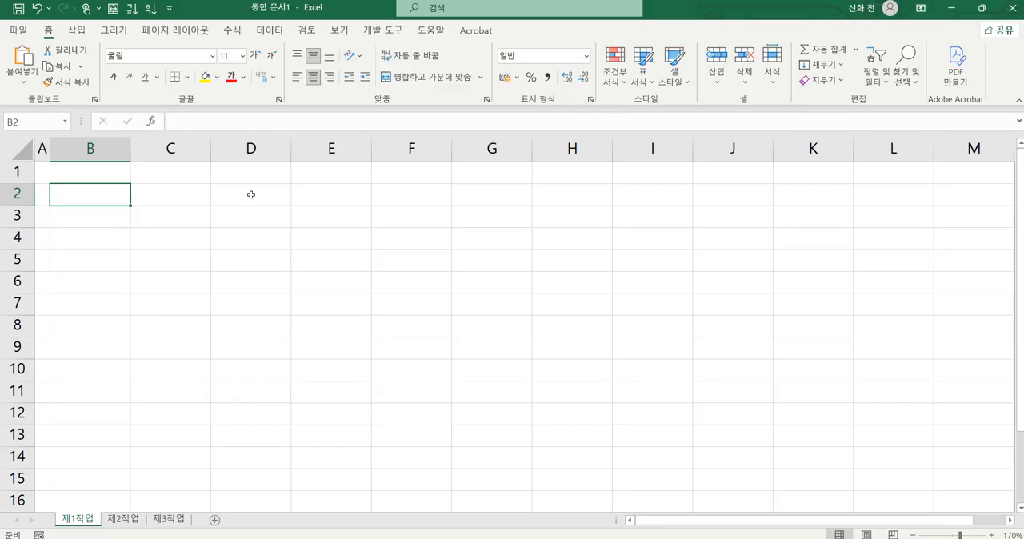
pyautogui.moveTo(350, 32)
pyautogui.mouseDown()
pyautogui.moveTo(297, 38)
pyautogui.moveTo(257, 7)
pyautogui.mouseUp()
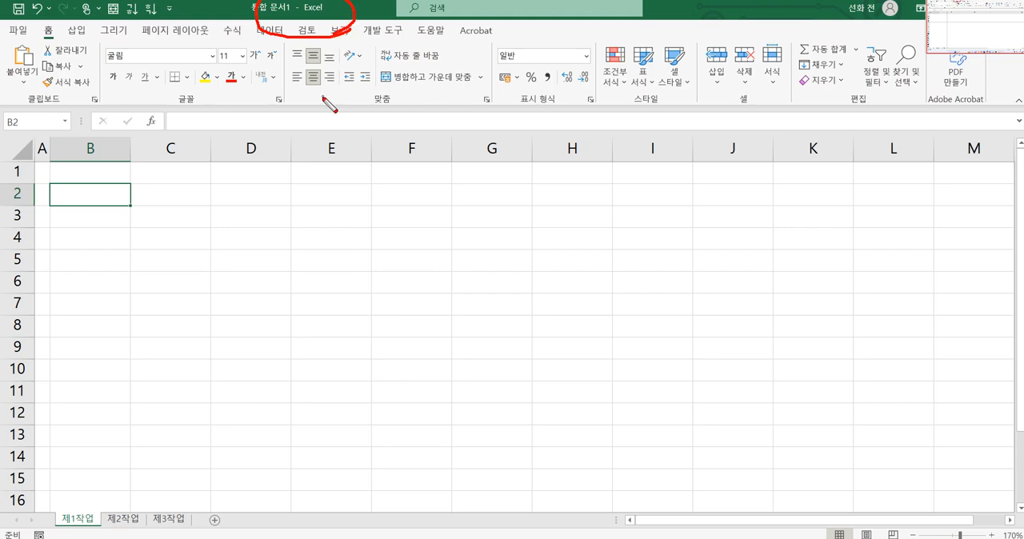
pyautogui.moveTo(328, 41)
pyautogui.mouseDown()
pyautogui.moveTo(328, 10)
pyautogui.moveTo(316, 29)
pyautogui.moveTo(339, 24)
pyautogui.mouseUp()
pyautogui.moveTo(80, 536); pyautogui.dragTo(111, 527)
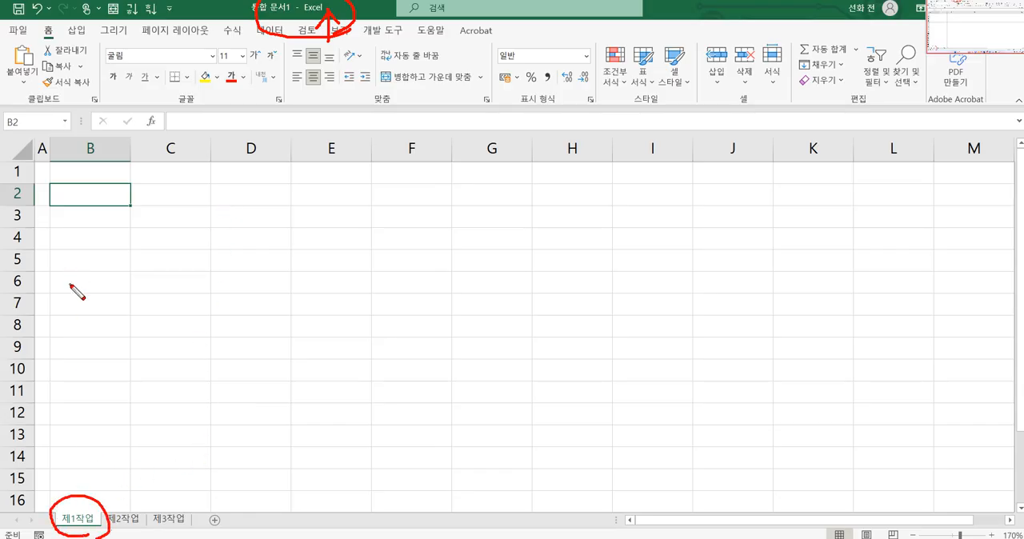
pyautogui.press('Escape')
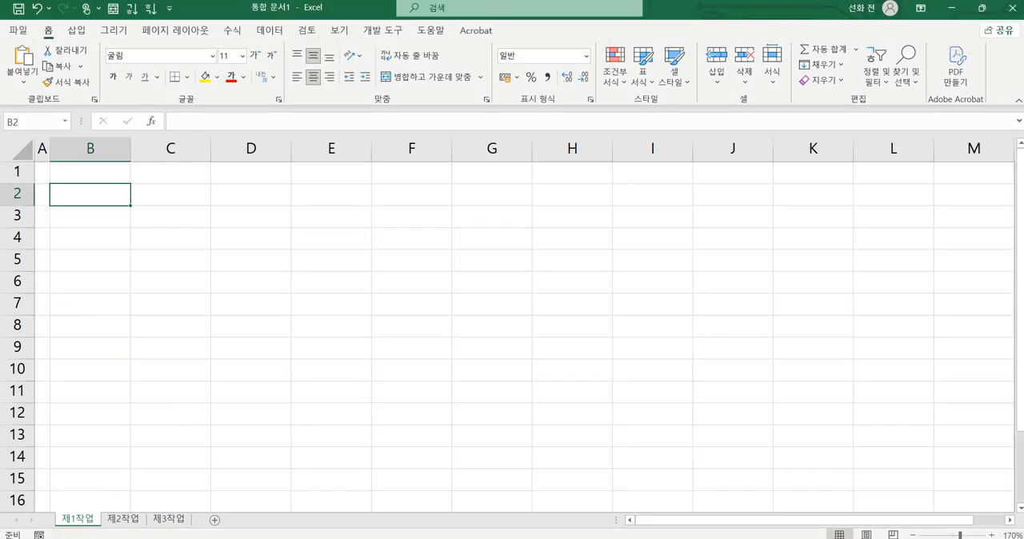
# Step: Switch to the exam PDF in the browser and examine the row layout of the page 2 table, rows 1 to 14
pyautogui.hotkey('alt', 'Tab')
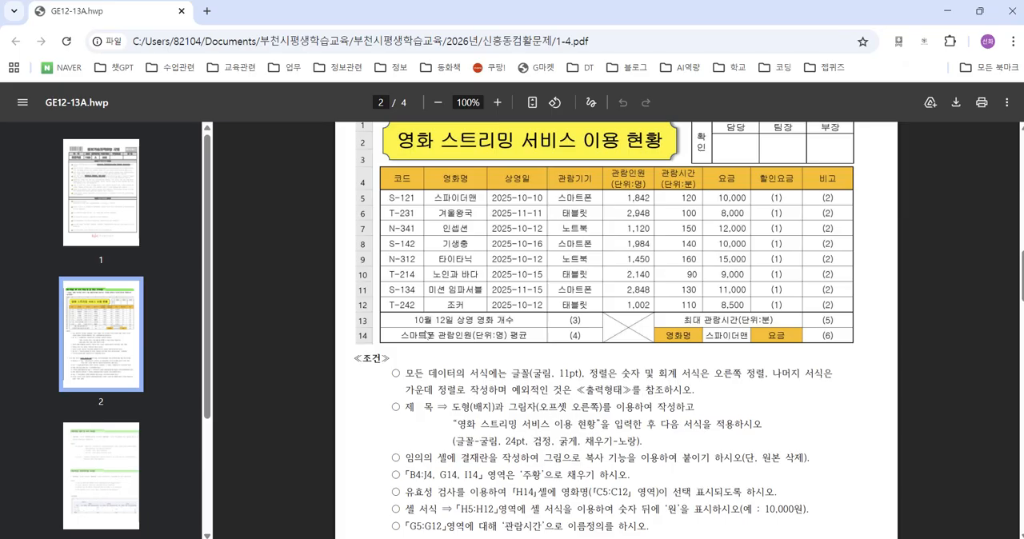
pyautogui.hotkey('ctrl', '2')
pyautogui.scroll(4, 429, 330)
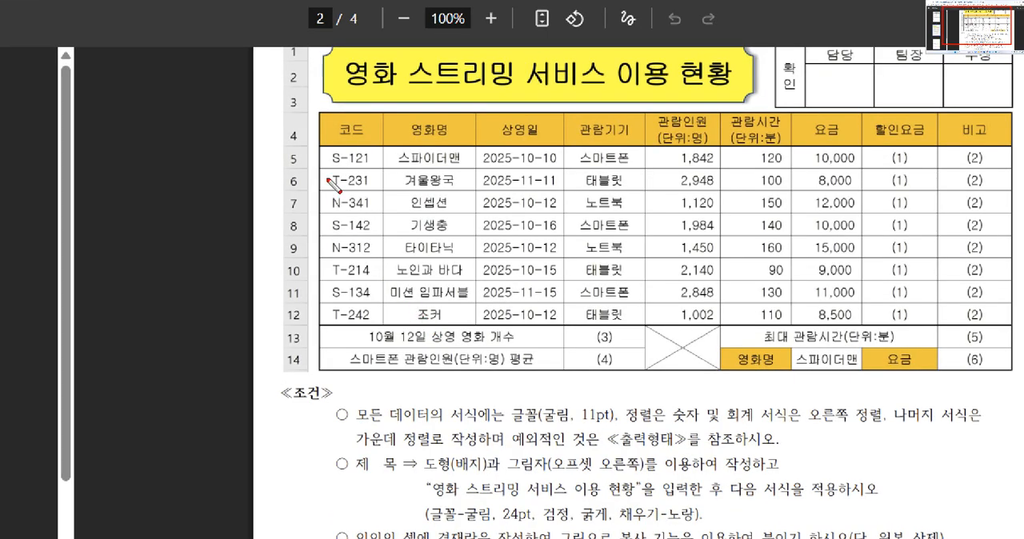
pyautogui.moveTo(280, 50); pyautogui.dragTo(288, 96)
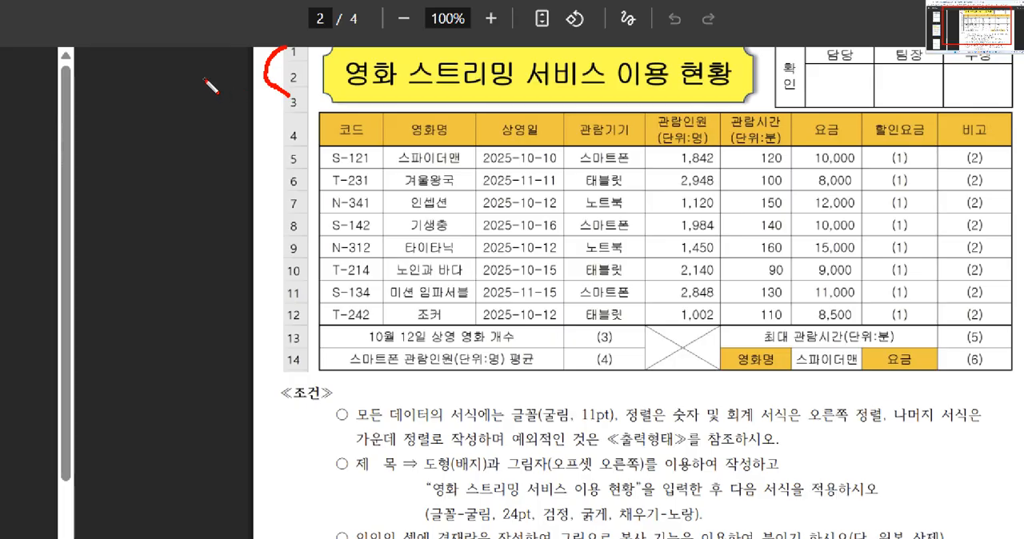
pyautogui.moveTo(203, 80)
pyautogui.mouseDown()
pyautogui.moveTo(227, 88)
pyautogui.moveTo(250, 71)
pyautogui.moveTo(229, 90)
pyautogui.moveTo(248, 64)
pyautogui.mouseUp()
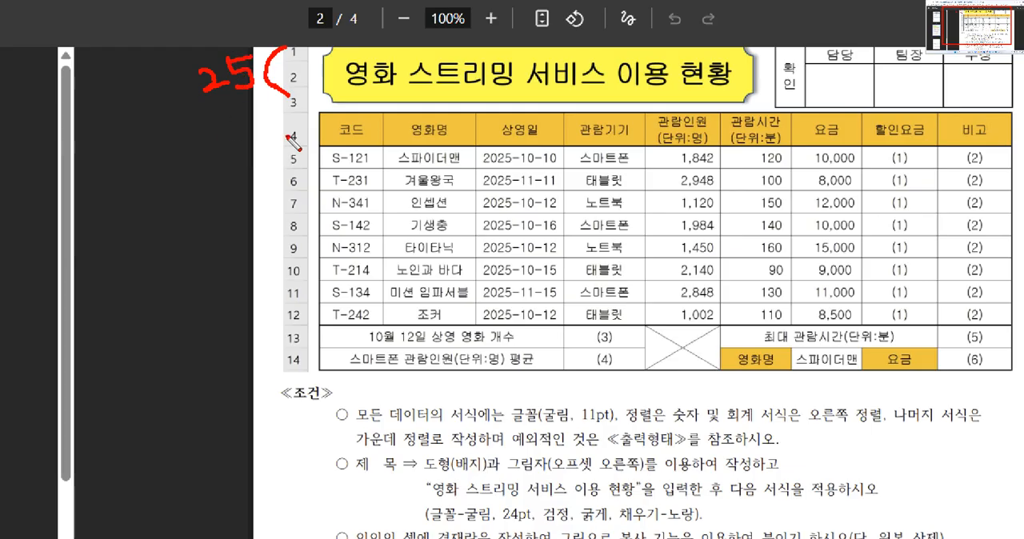
pyautogui.moveTo(290, 137); pyautogui.dragTo(260, 138)
pyautogui.moveTo(201, 128)
pyautogui.mouseDown()
pyautogui.moveTo(226, 163)
pyautogui.moveTo(207, 160)
pyautogui.moveTo(243, 138)
pyautogui.moveTo(268, 188)
pyautogui.moveTo(258, 281)
pyautogui.moveTo(285, 371)
pyautogui.mouseUp()
pyautogui.moveTo(195, 275)
pyautogui.mouseDown()
pyautogui.moveTo(201, 297)
pyautogui.moveTo(254, 295)
pyautogui.mouseUp()
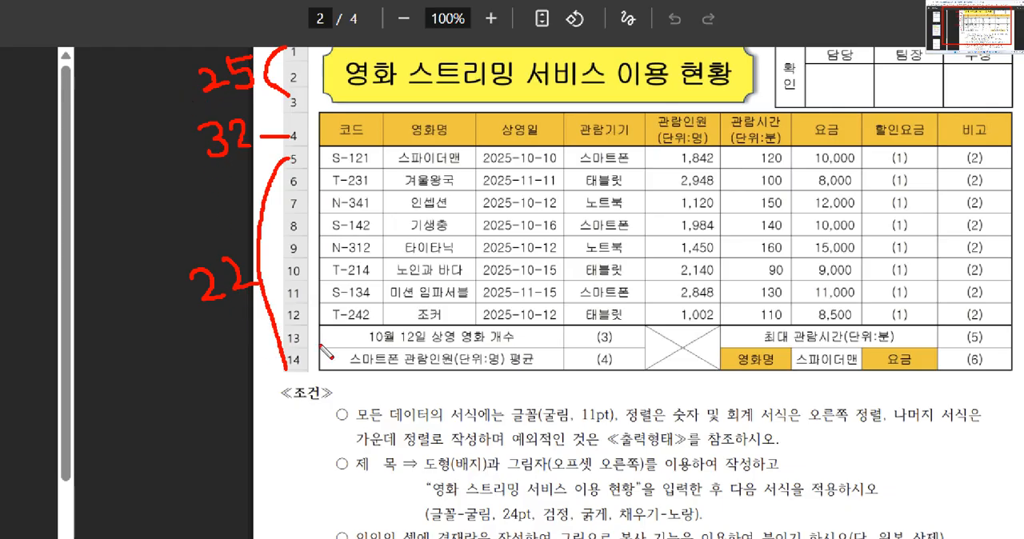
pyautogui.press('Escape')
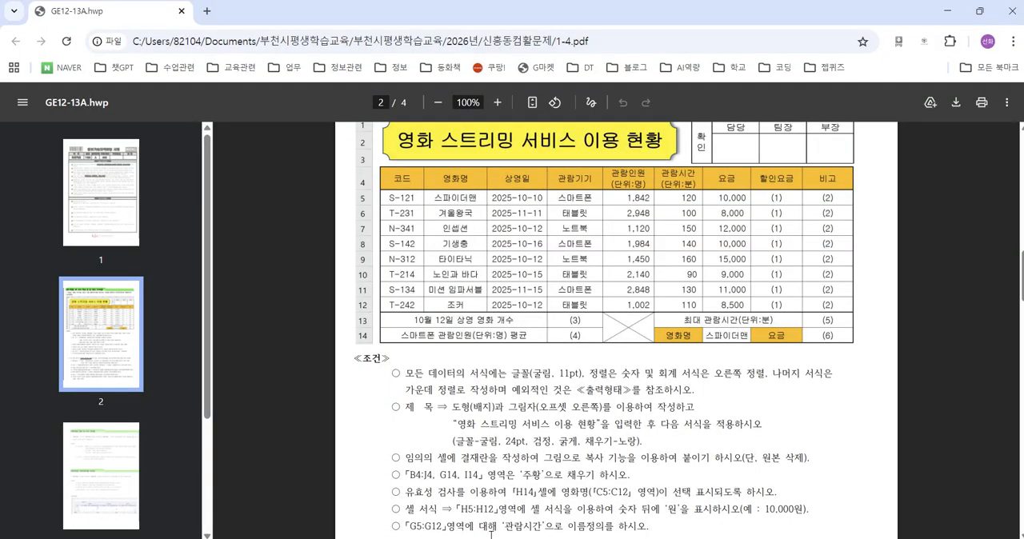
# Step: Switch back to Excel and set the height of rows 1 to 3 on 제1작업 to 25
pyautogui.hotkey('alt', 'Tab')
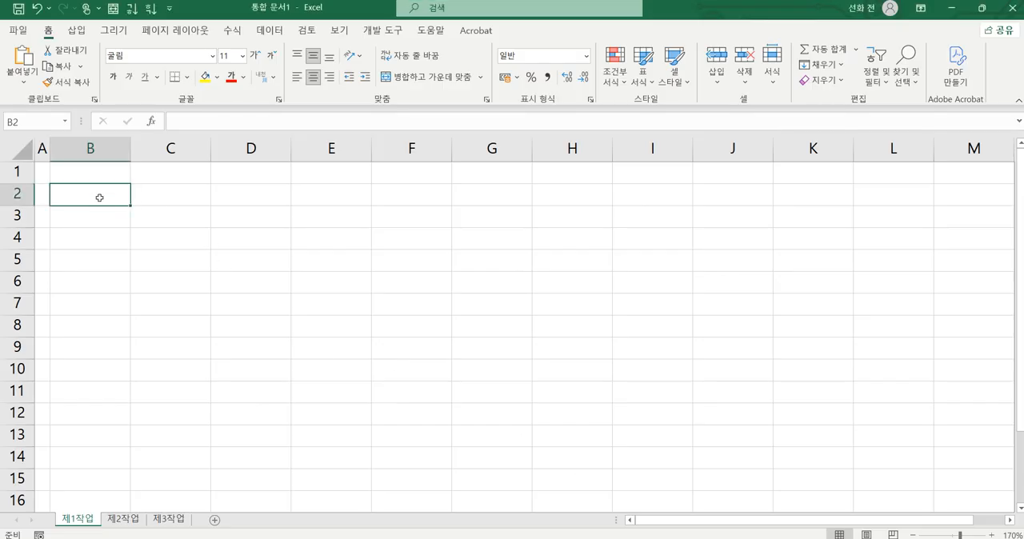
pyautogui.moveTo(18, 171); pyautogui.dragTo(17, 204)
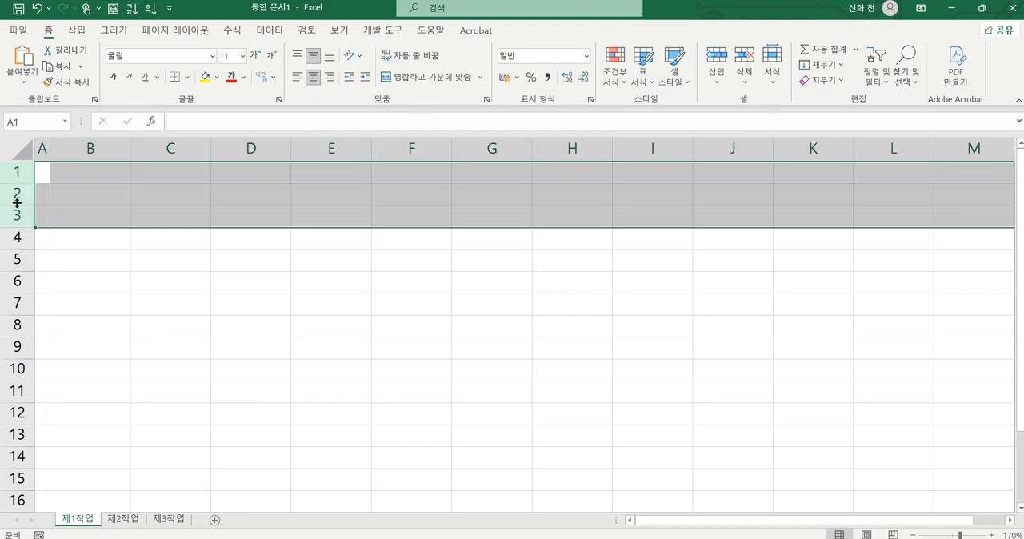
pyautogui.rightClick(16, 194)
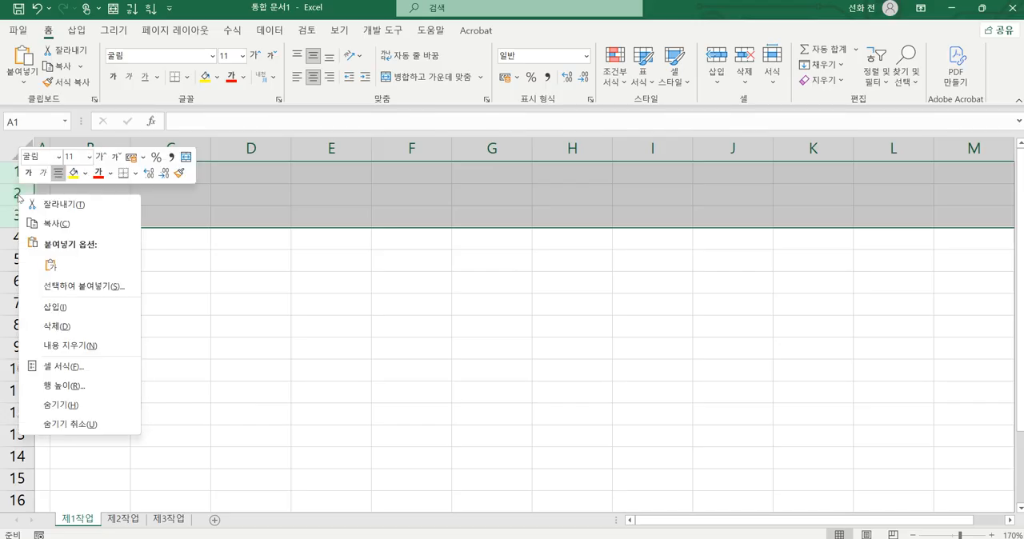
pyautogui.click(75, 386)
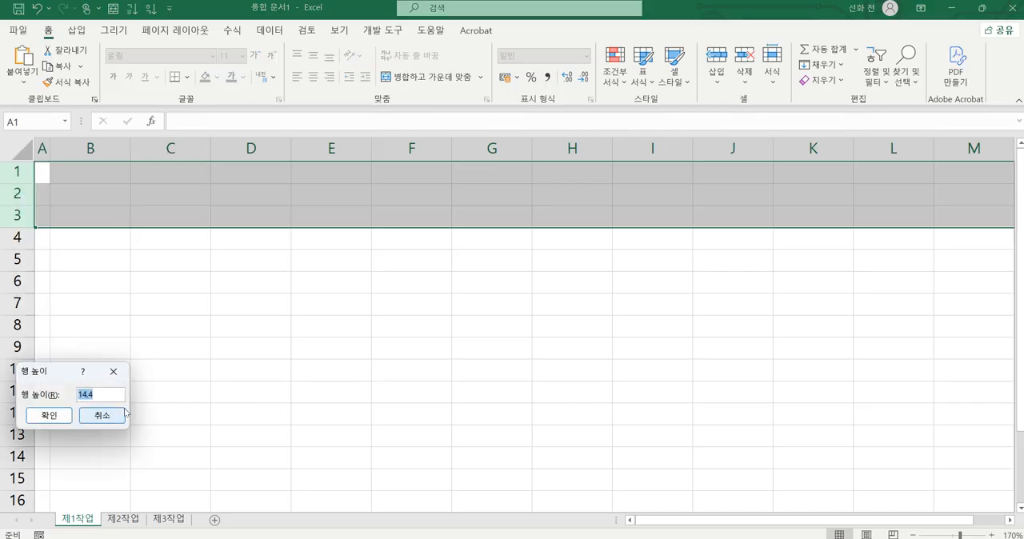
pyautogui.write('25')
pyautogui.press('Return')
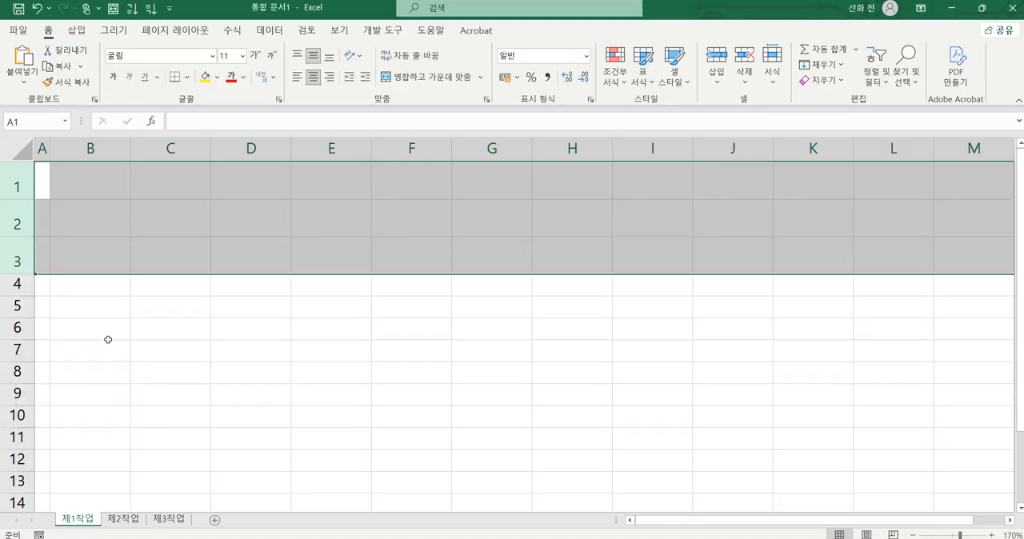
# Step: Set the height of row 4 on 제1작업 to 30
pyautogui.click(19, 284)
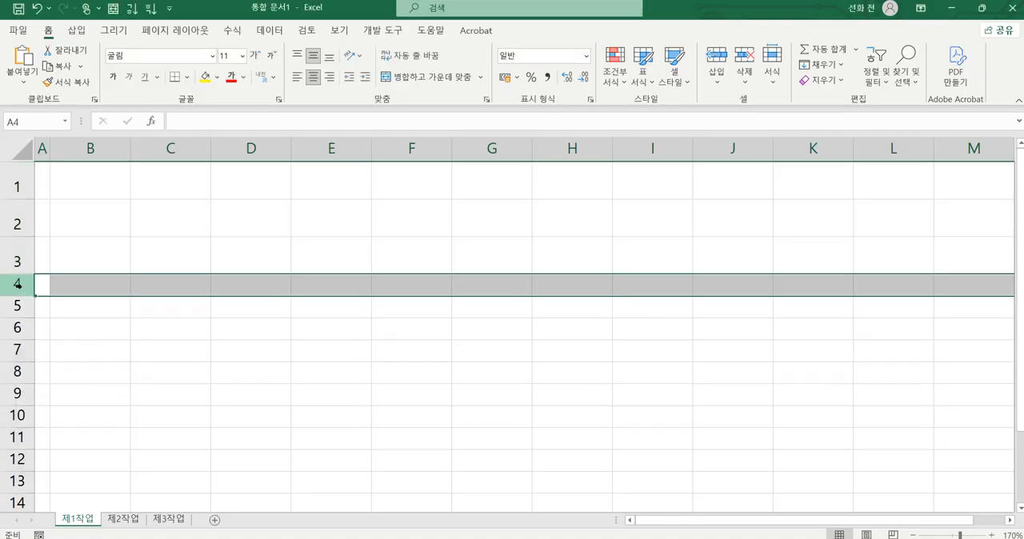
pyautogui.rightClick(18, 284)
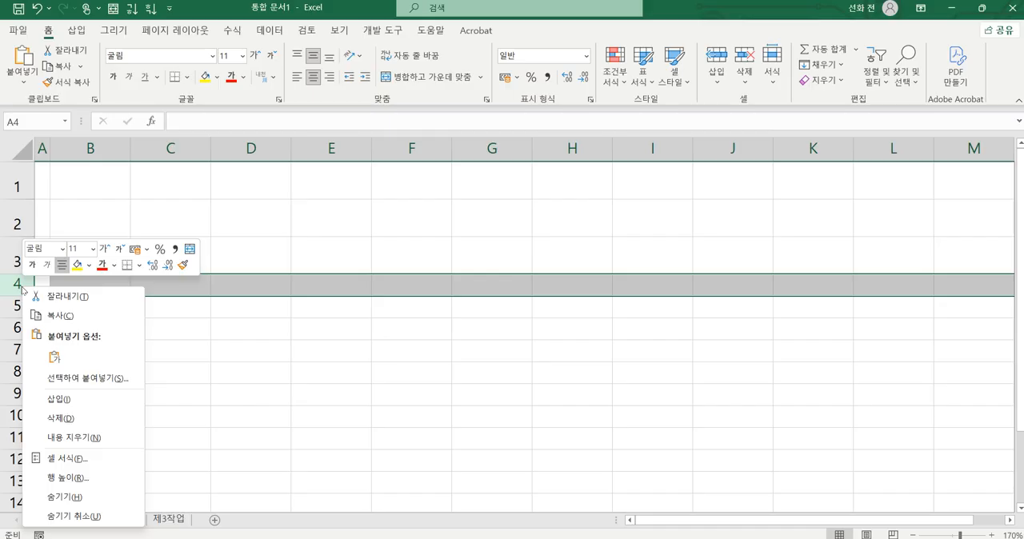
pyautogui.click(85, 479)
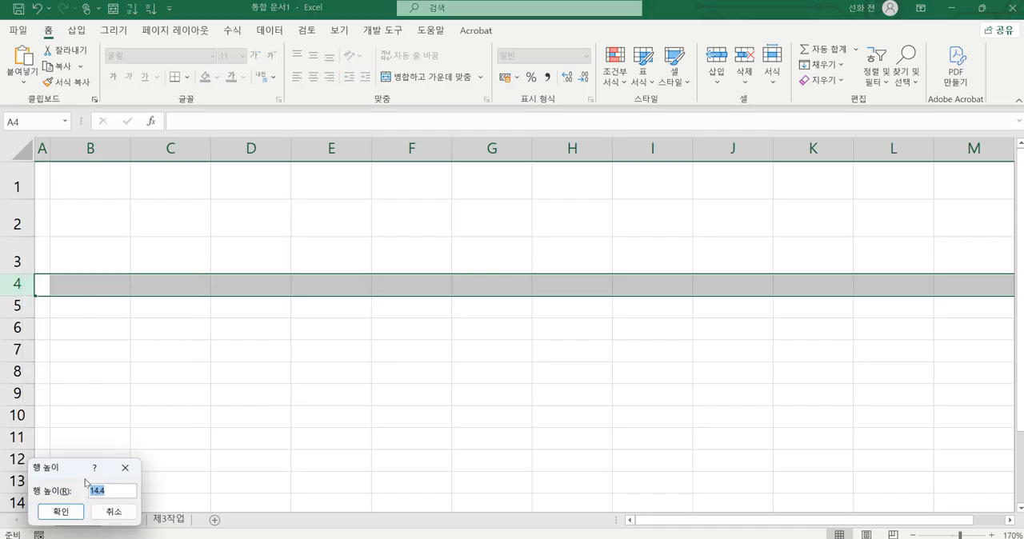
pyautogui.write('30')
pyautogui.press('Return')
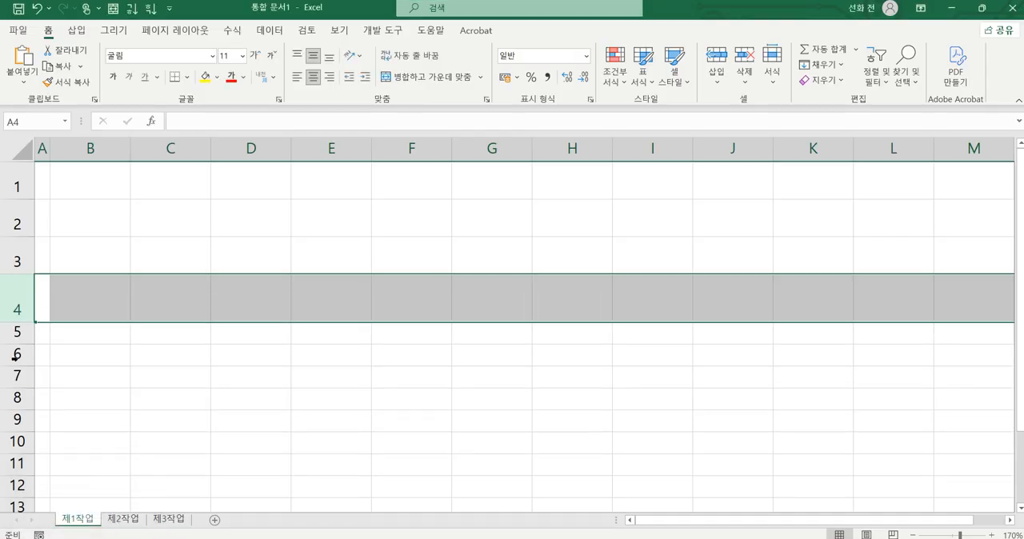
# Step: Set the height of rows 5 to 14 on 제1작업 to 22
pyautogui.moveTo(13, 337); pyautogui.dragTo(16, 368)
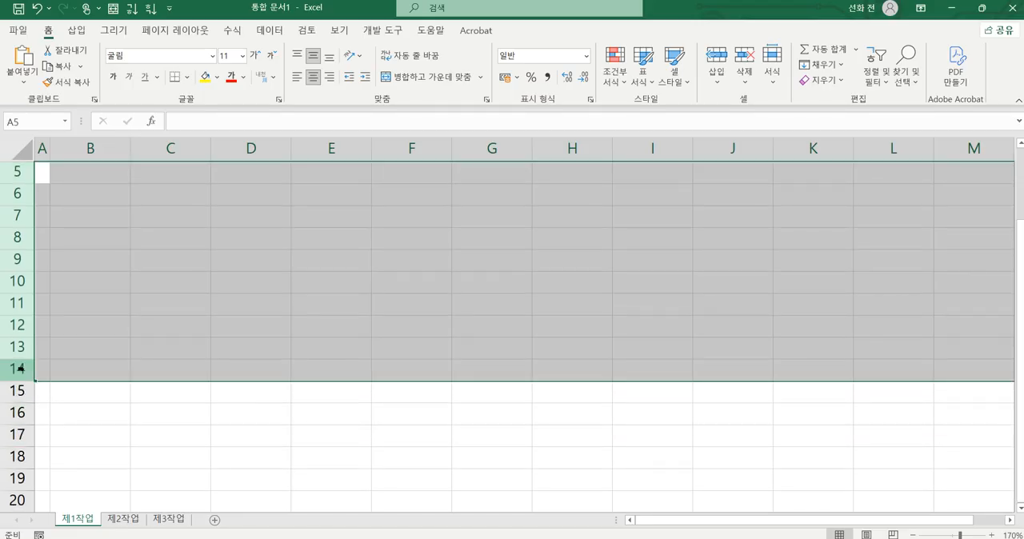
pyautogui.rightClick(24, 214)
pyautogui.click(84, 406)
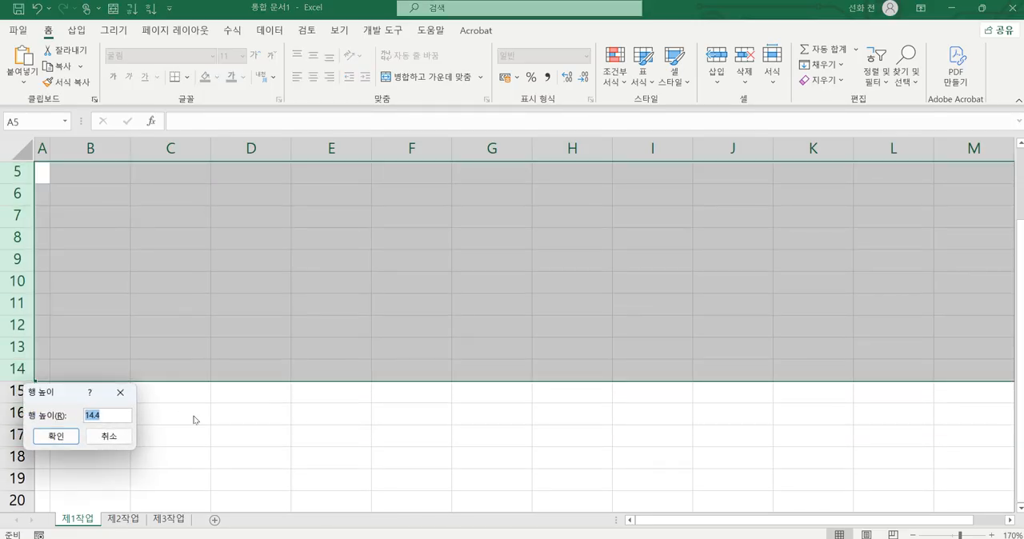
pyautogui.write('22')
pyautogui.press('Return')
pyautogui.scroll(2, 454, 373)
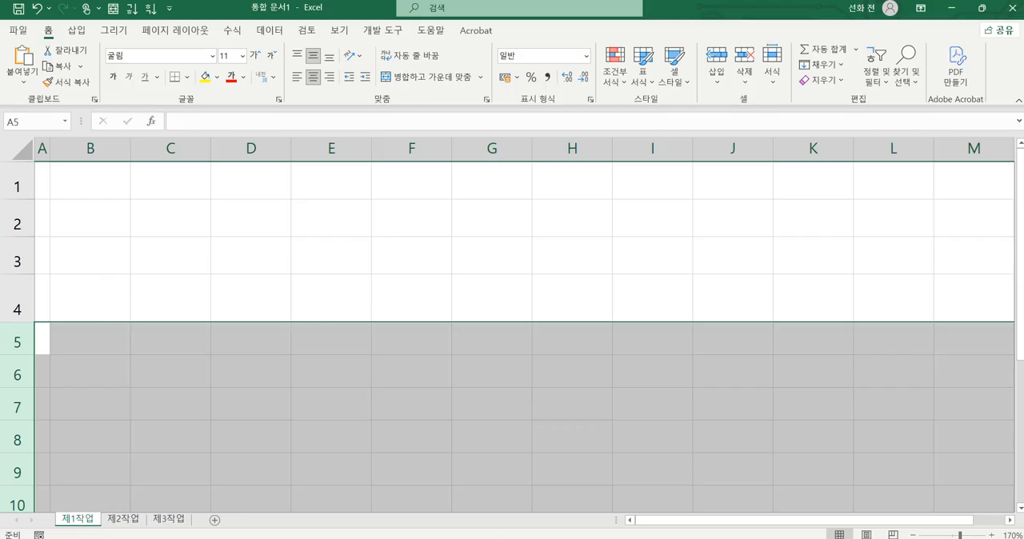
# Step: Switch to the exam PDF and examine the header row 4 of the page 2 table, including the two-line headings in columns F and G
pyautogui.click(617, 476)
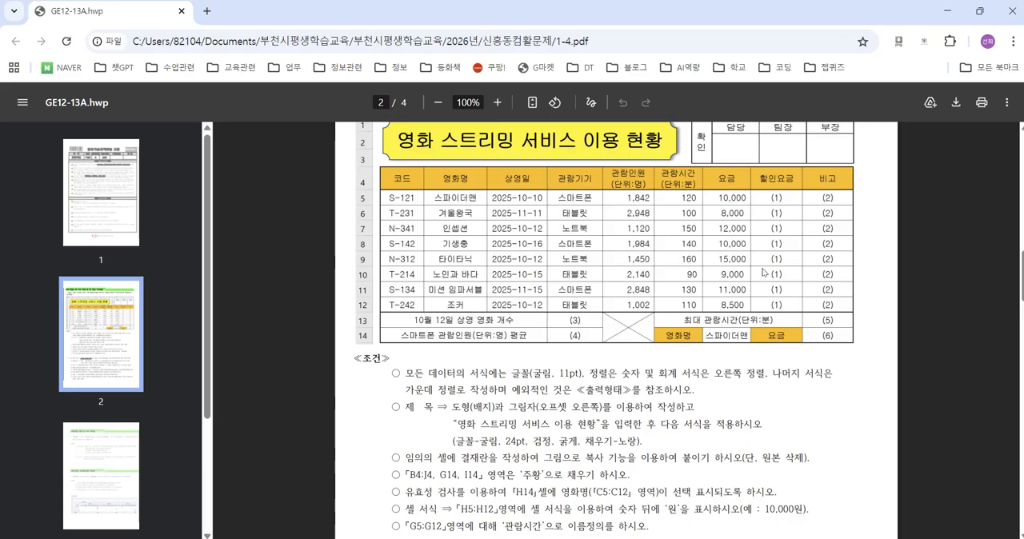
pyautogui.scroll(2, 762, 272)
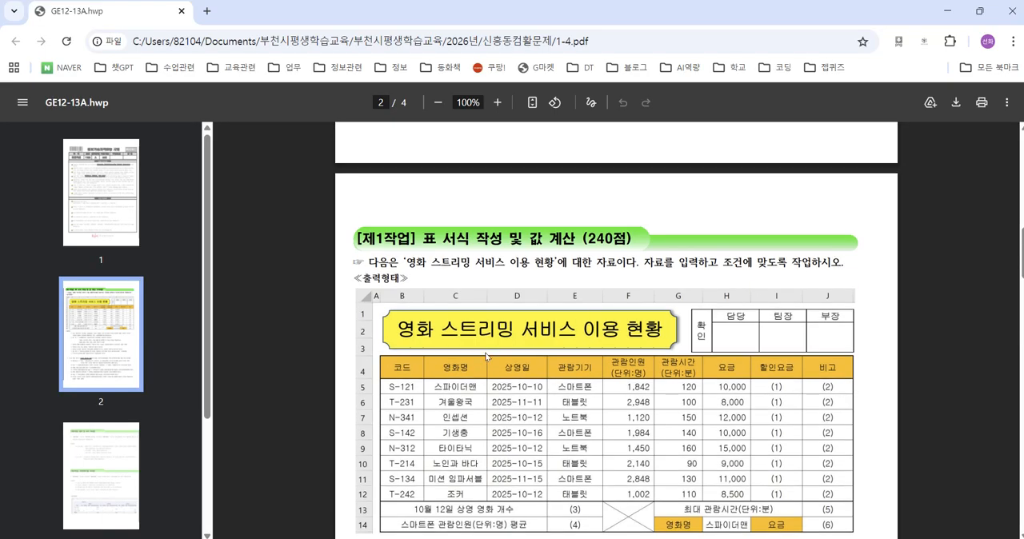
pyautogui.hotkey('ctrl', '2')
pyautogui.moveTo(411, 379)
pyautogui.mouseDown()
pyautogui.moveTo(399, 379)
pyautogui.moveTo(398, 357)
pyautogui.moveTo(412, 360)
pyautogui.mouseUp()
pyautogui.moveTo(403, 302)
pyautogui.mouseDown()
pyautogui.moveTo(403, 357)
pyautogui.moveTo(355, 363)
pyautogui.mouseUp()
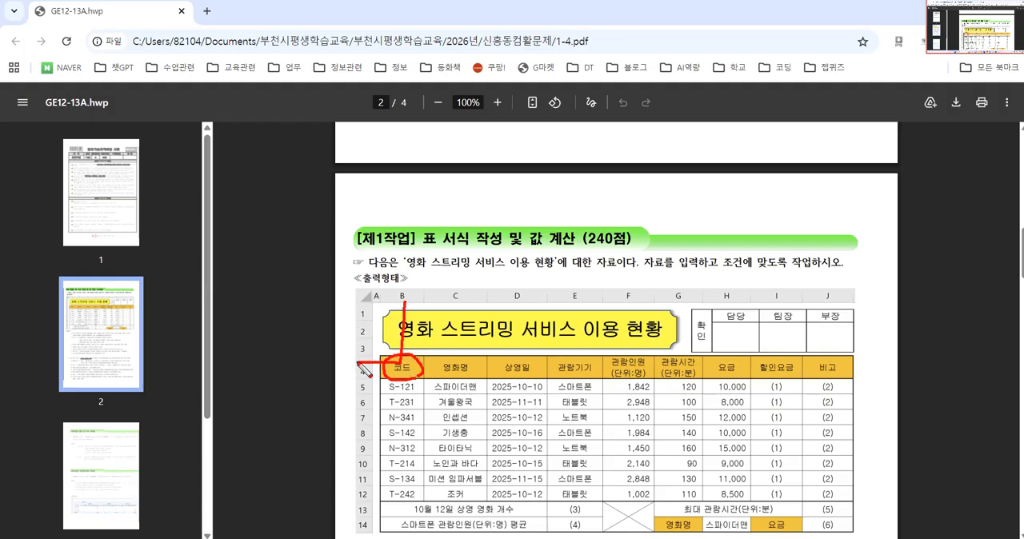
pyautogui.moveTo(446, 303)
pyautogui.mouseDown()
pyautogui.moveTo(442, 370)
pyautogui.moveTo(348, 372)
pyautogui.mouseUp()
pyautogui.moveTo(474, 373)
pyautogui.mouseDown()
pyautogui.moveTo(428, 378)
pyautogui.moveTo(477, 377)
pyautogui.mouseUp()
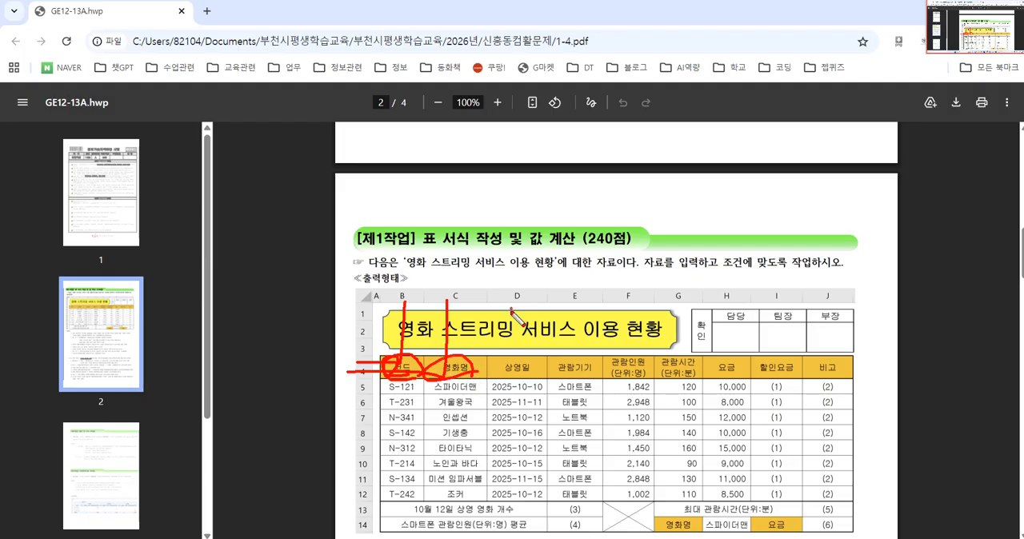
pyautogui.moveTo(510, 308); pyautogui.dragTo(473, 373)
pyautogui.moveTo(538, 377)
pyautogui.mouseDown()
pyautogui.moveTo(496, 367)
pyautogui.moveTo(540, 383)
pyautogui.mouseUp()
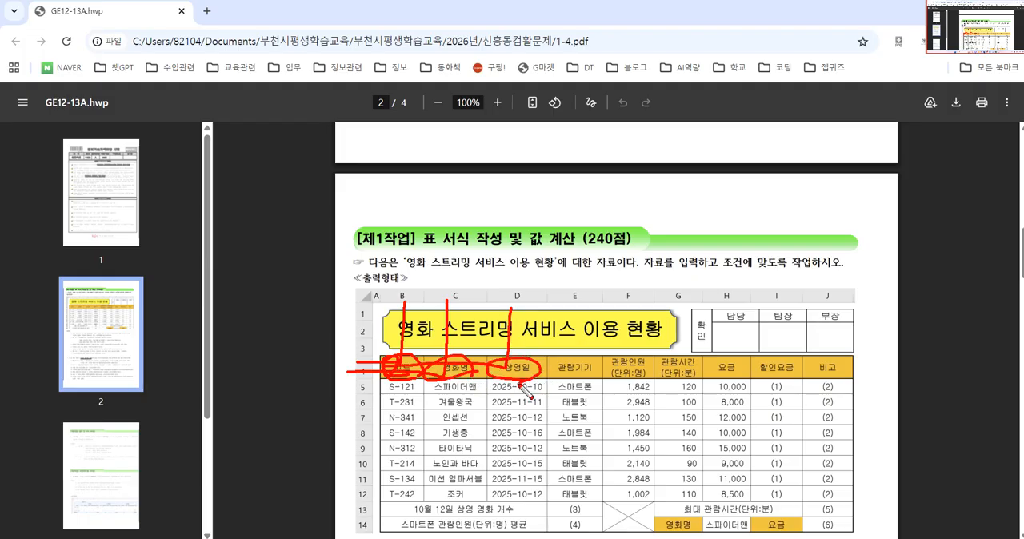
pyautogui.moveTo(657, 383)
pyautogui.mouseDown()
pyautogui.moveTo(600, 376)
pyautogui.moveTo(629, 350)
pyautogui.moveTo(676, 382)
pyautogui.moveTo(636, 392)
pyautogui.moveTo(620, 383)
pyautogui.mouseUp()
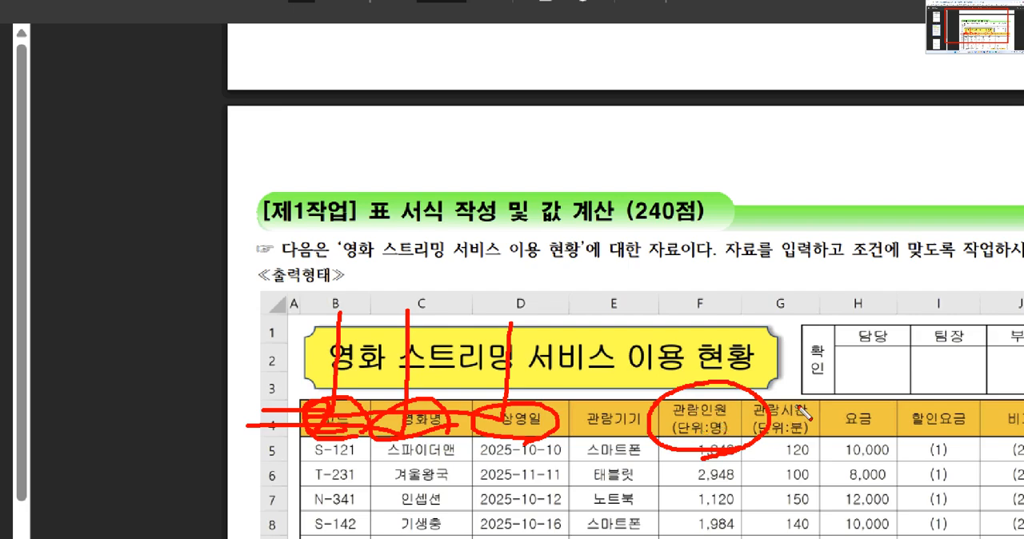
pyautogui.moveTo(804, 412)
pyautogui.mouseDown()
pyautogui.moveTo(805, 402)
pyautogui.moveTo(849, 408)
pyautogui.moveTo(948, 360)
pyautogui.moveTo(944, 392)
pyautogui.moveTo(956, 372)
pyautogui.moveTo(1018, 362)
pyautogui.mouseUp()
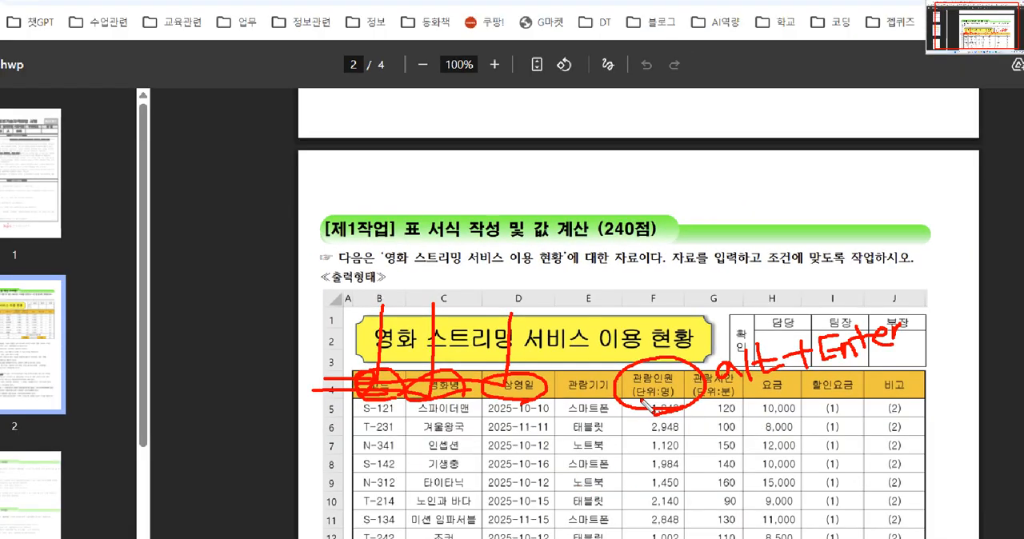
# Step: Examine the numeric data in columns F to H and the numbered placeholder cells in columns E, I and J of the exam table
pyautogui.moveTo(626, 402); pyautogui.dragTo(636, 538)
pyautogui.moveTo(720, 534)
pyautogui.mouseDown()
pyautogui.moveTo(809, 520)
pyautogui.moveTo(804, 410)
pyautogui.moveTo(634, 405)
pyautogui.mouseUp()
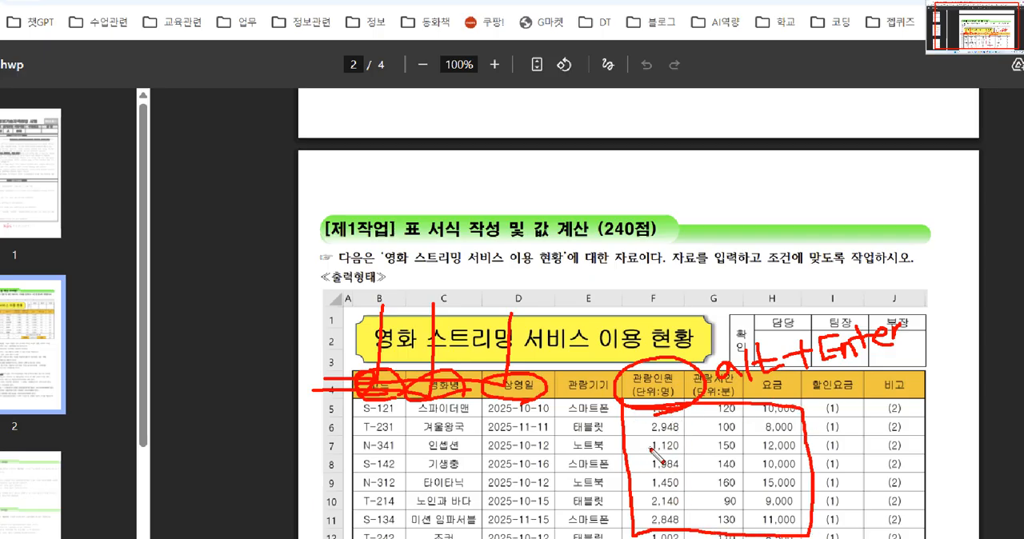
pyautogui.moveTo(648, 454); pyautogui.dragTo(688, 475)
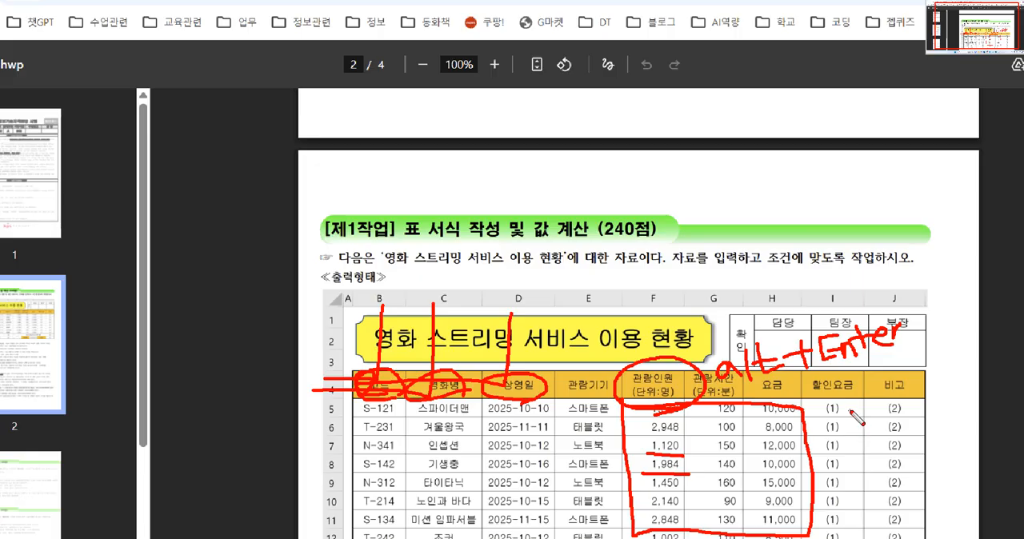
pyautogui.moveTo(850, 410); pyautogui.dragTo(835, 485)
pyautogui.moveTo(823, 423); pyautogui.dragTo(854, 474)
pyautogui.moveTo(911, 419); pyautogui.dragTo(878, 478)
pyautogui.moveTo(878, 428); pyautogui.dragTo(908, 472)
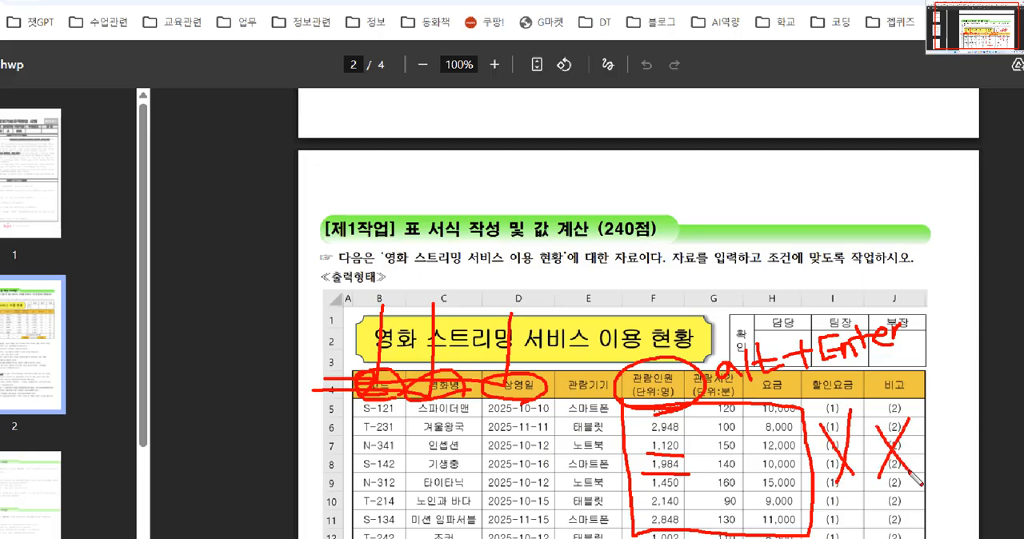
pyautogui.scroll(-1, 873, 493)
pyautogui.scroll(-1, 866, 500)
pyautogui.moveTo(585, 507)
pyautogui.mouseDown()
pyautogui.moveTo(567, 516)
pyautogui.moveTo(579, 512)
pyautogui.moveTo(588, 529)
pyautogui.moveTo(562, 530)
pyautogui.mouseUp()
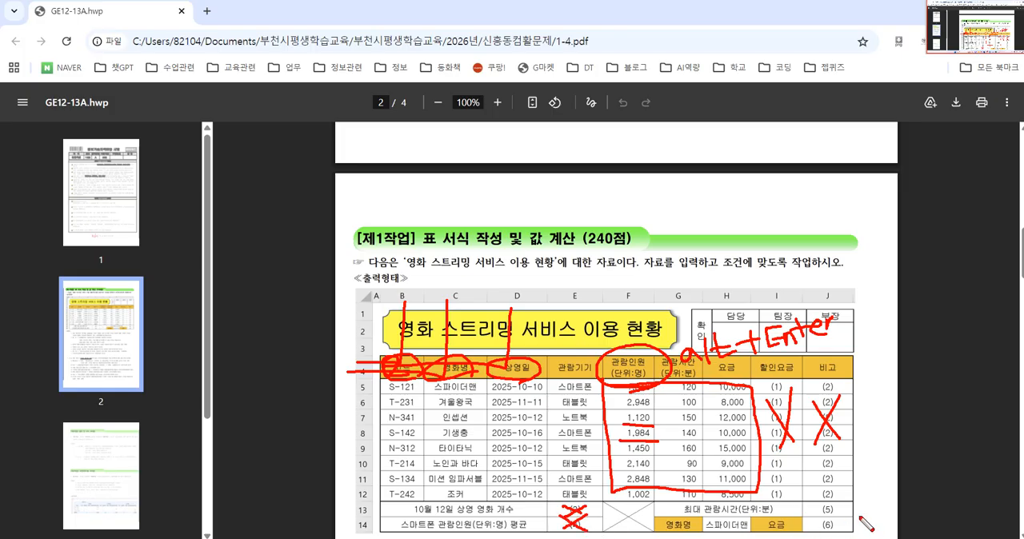
pyautogui.moveTo(837, 508)
pyautogui.mouseDown()
pyautogui.moveTo(820, 525)
pyautogui.moveTo(838, 519)
pyautogui.moveTo(821, 528)
pyautogui.moveTo(843, 531)
pyautogui.mouseUp()
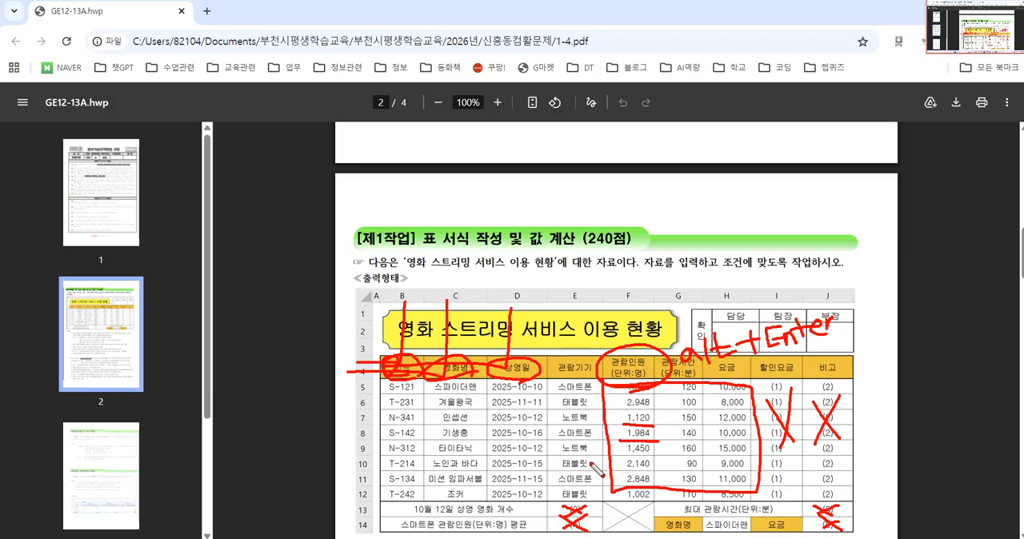
pyautogui.press('Escape')
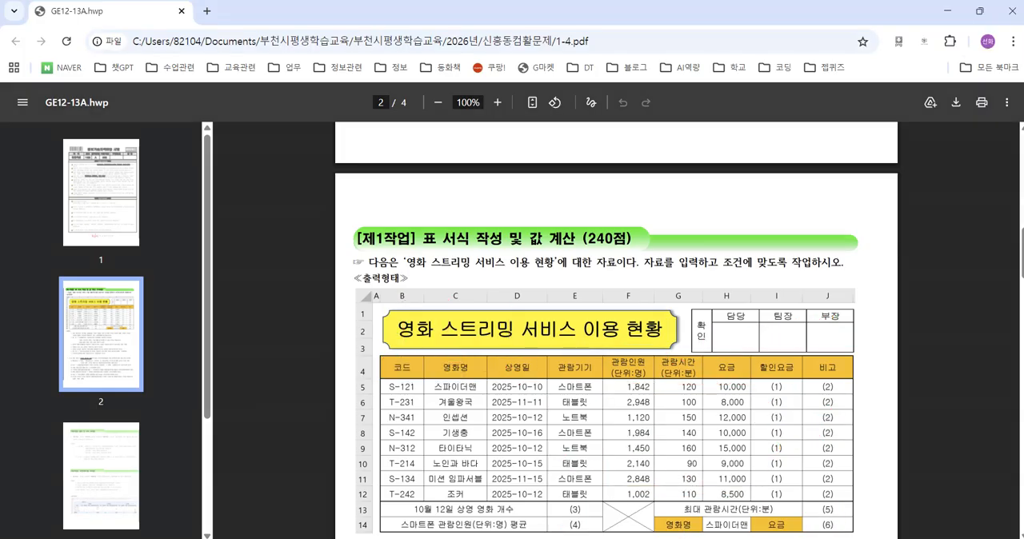
pyautogui.click(736, 537)
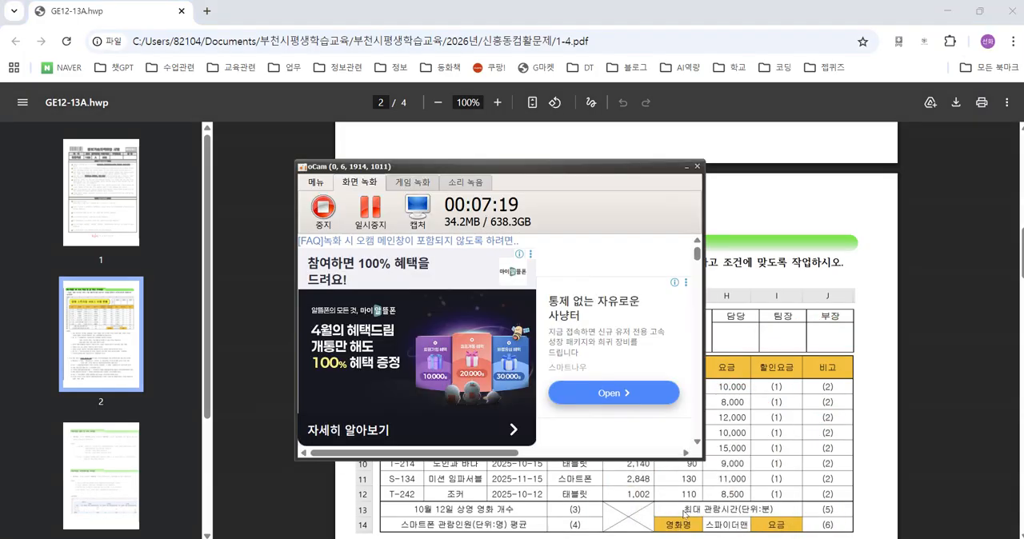
pyautogui.click(370, 212)
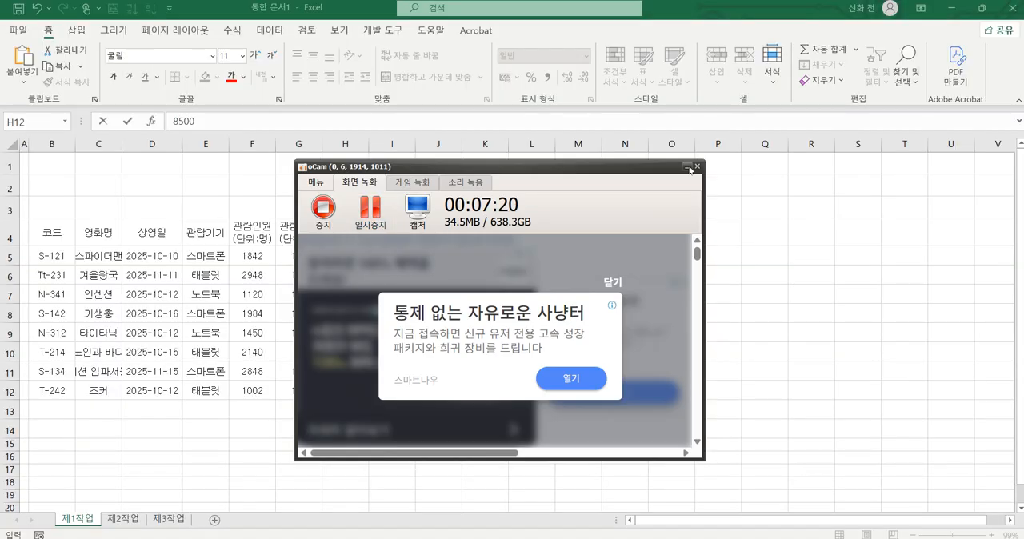
pyautogui.click(688, 168)
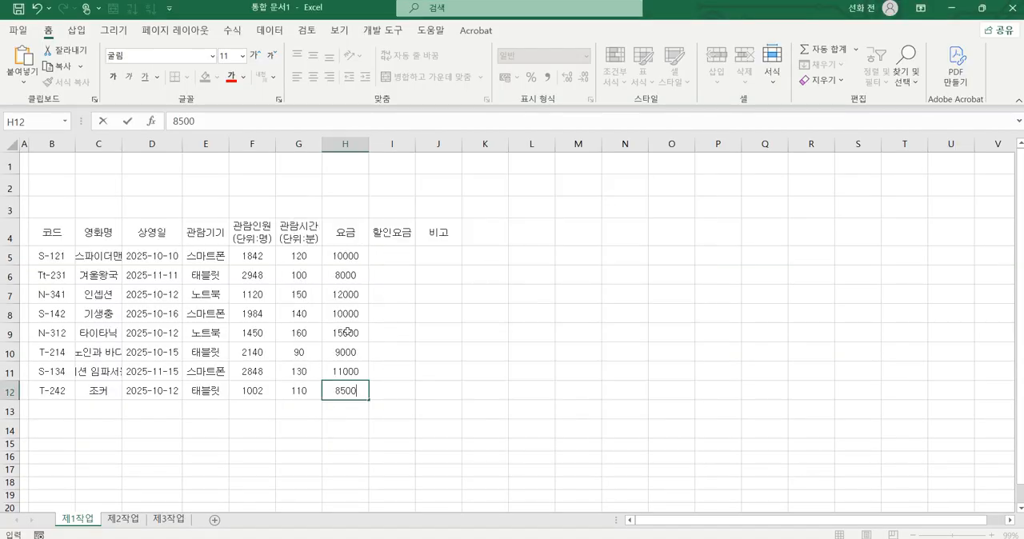
# Step: In Excel, complete the entry 8500 in H12 and widen columns B to J to fit the table's contents, giving F to J equal widths
pyautogui.click(301, 418)
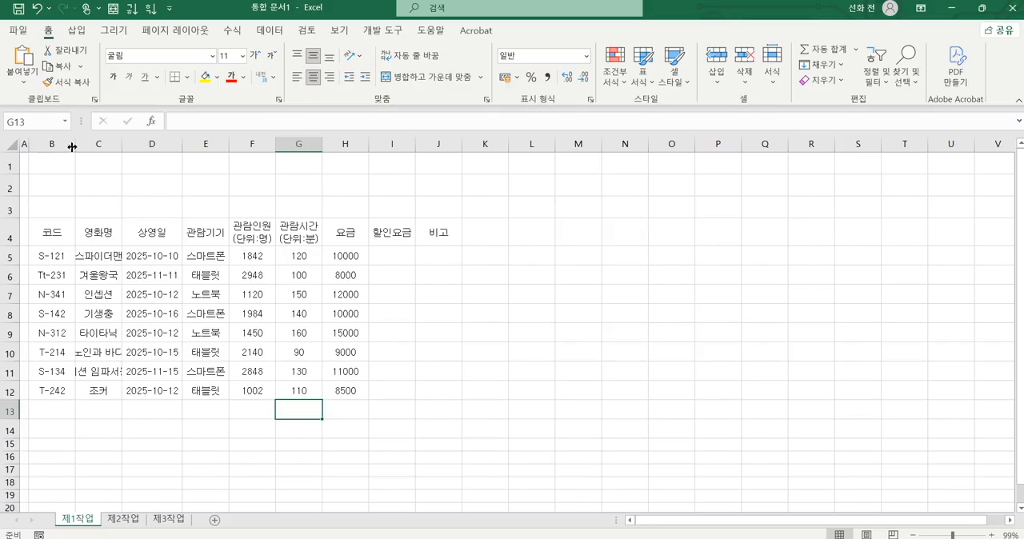
pyautogui.hotkey('ctrl', '2')
pyautogui.moveTo(76, 136)
pyautogui.mouseDown()
pyautogui.moveTo(78, 153)
pyautogui.moveTo(120, 156)
pyautogui.mouseUp()
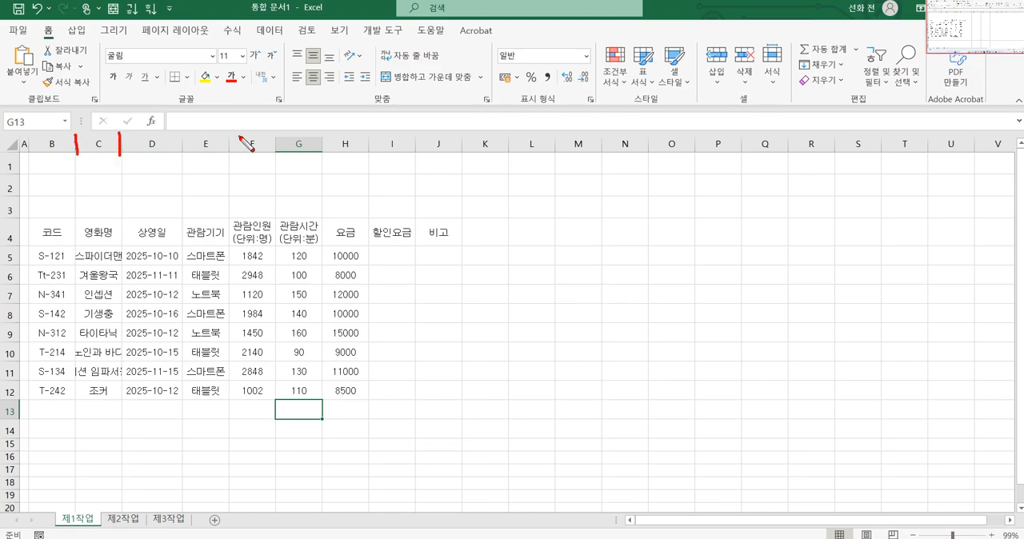
pyautogui.press('Escape')
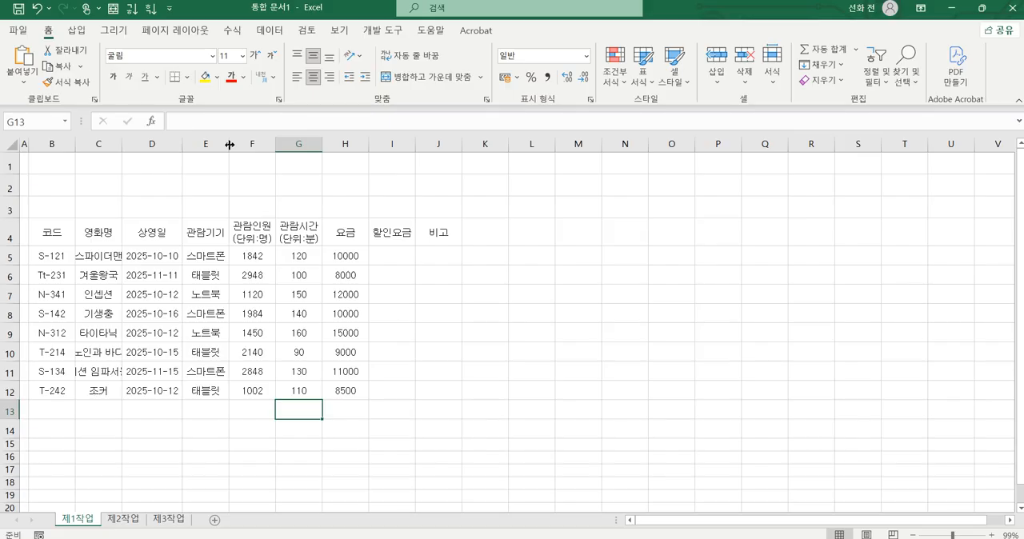
pyautogui.moveTo(230, 144)
pyautogui.mouseDown()
pyautogui.moveTo(244, 144)
pyautogui.moveTo(184, 144)
pyautogui.moveTo(211, 144)
pyautogui.mouseUp()
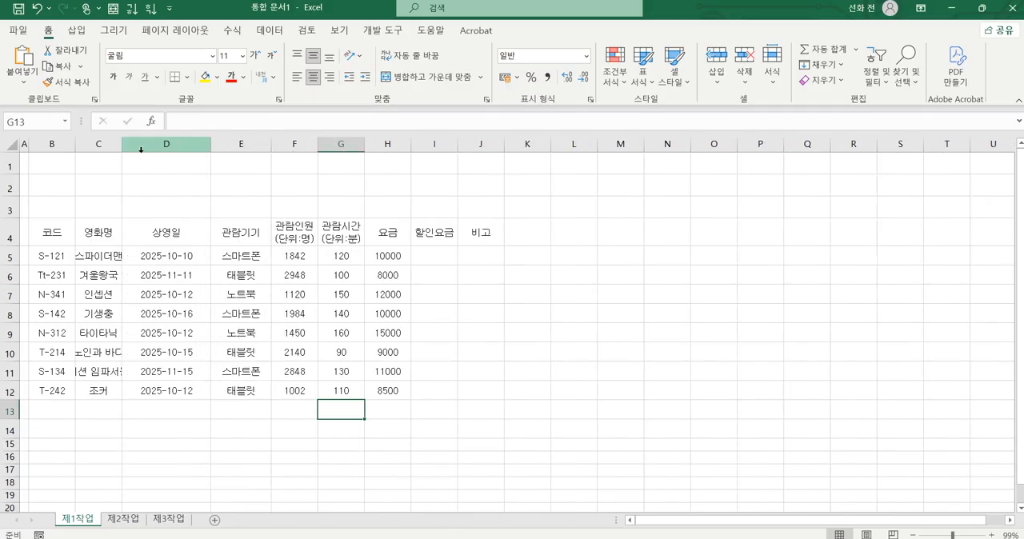
pyautogui.moveTo(122, 148); pyautogui.dragTo(158, 145)
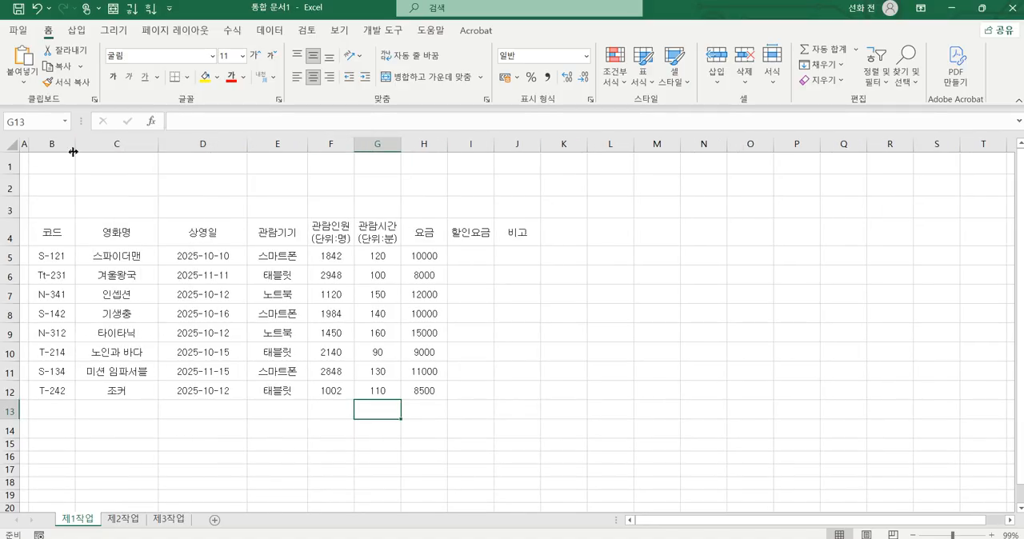
pyautogui.moveTo(75, 144); pyautogui.dragTo(97, 152)
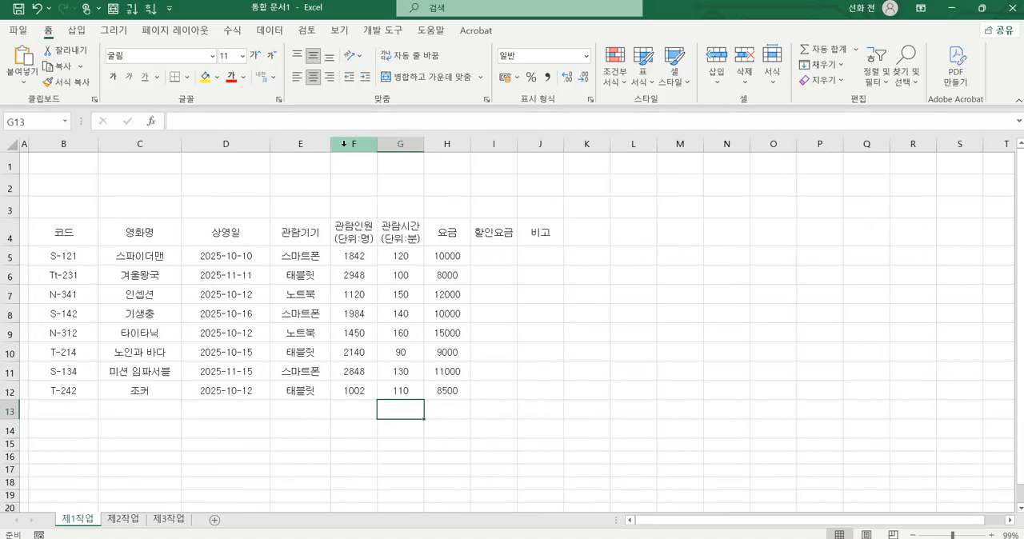
pyautogui.moveTo(363, 145); pyautogui.dragTo(633, 146)
pyautogui.click(592, 348)
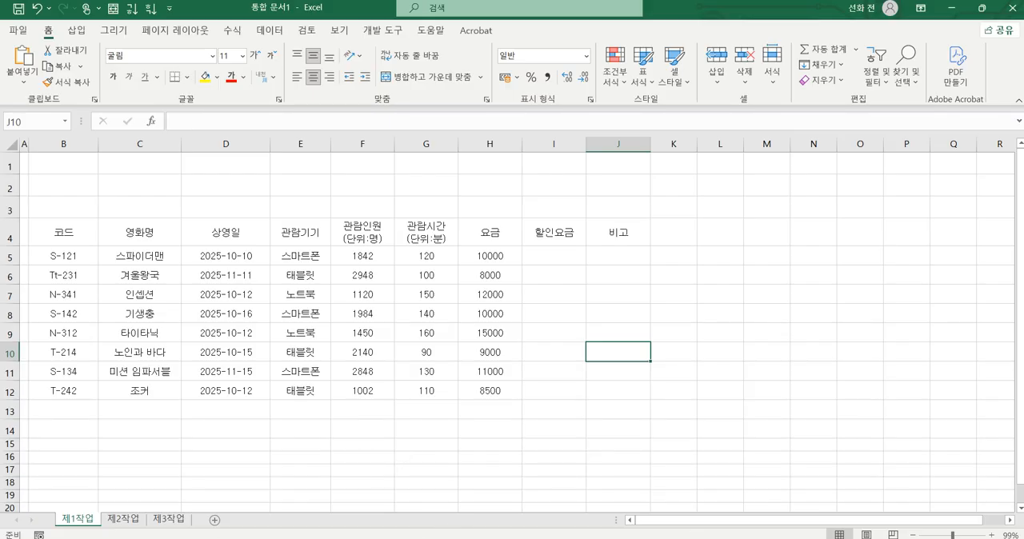
# Step: Switch to the exam PDF, check the row 13 label spanning columns B to D, and return to Excel
pyautogui.hotkey('alt', 'Tab')
pyautogui.scroll(-3, 518, 463)
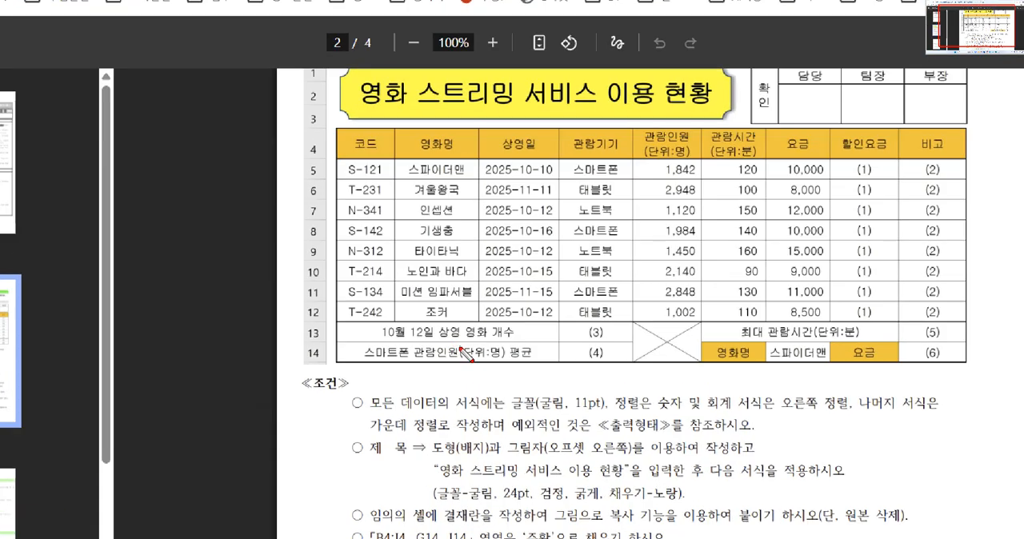
pyautogui.moveTo(366, 336); pyautogui.dragTo(528, 334)
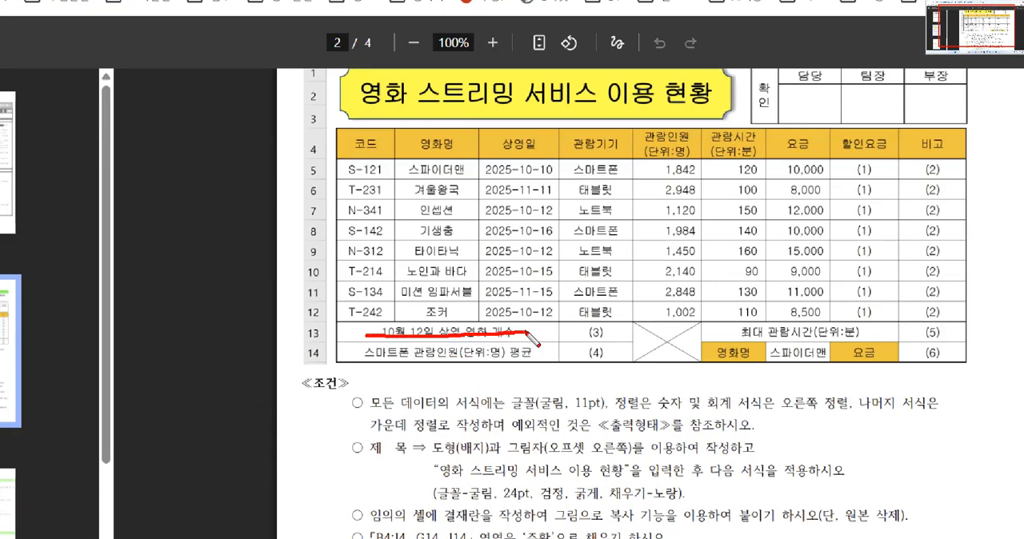
pyautogui.moveTo(384, 329); pyautogui.dragTo(441, 334)
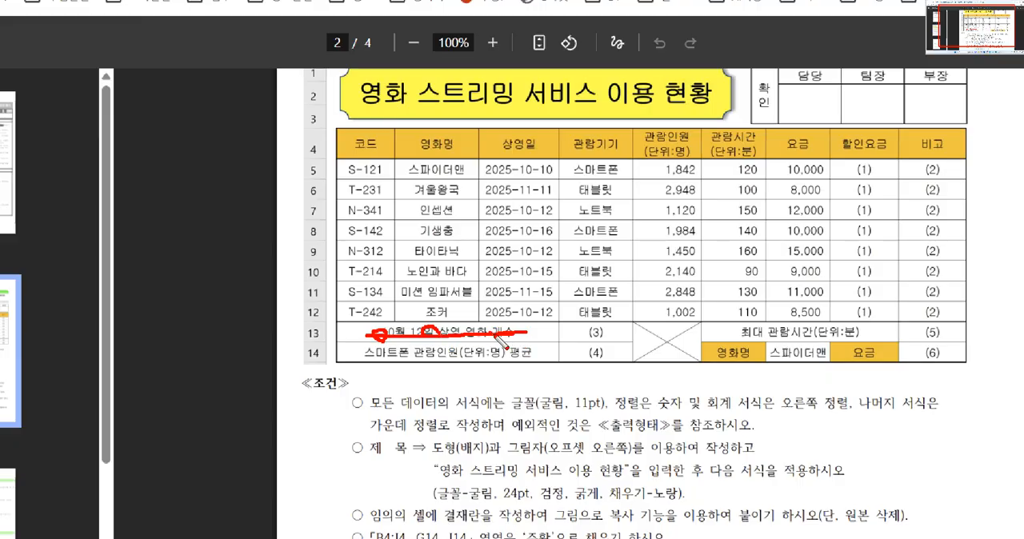
pyautogui.press('Escape')
pyautogui.hotkey('alt', 'Tab')
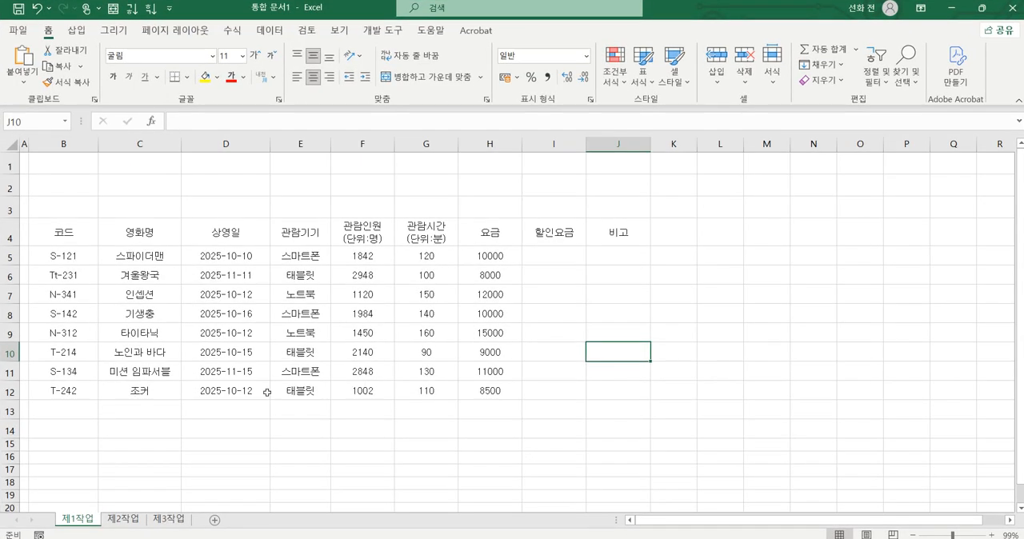
# Step: Merge and centre cells B13:D13 on 제1작업
pyautogui.moveTo(87, 412); pyautogui.dragTo(210, 404)
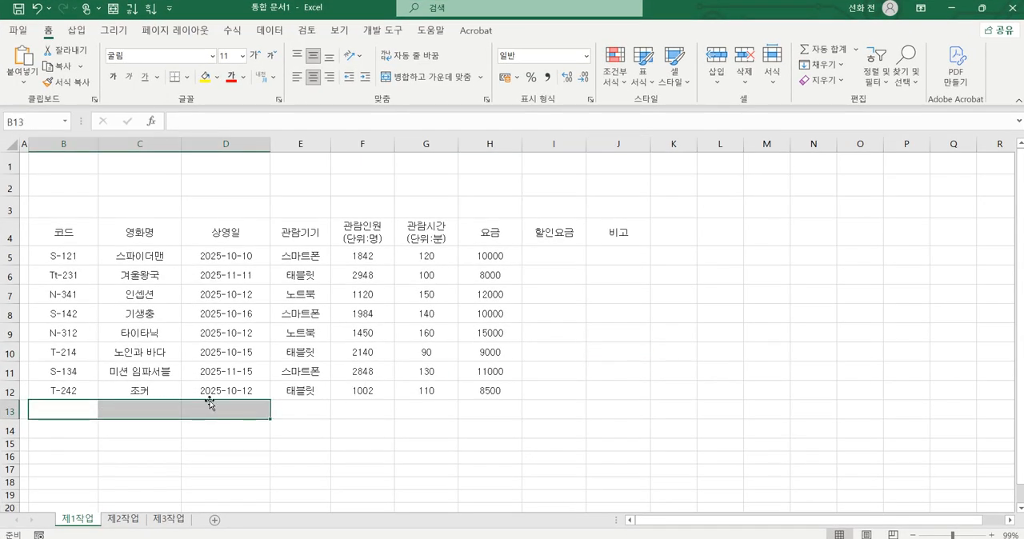
pyautogui.hotkey('ctrl', '2')
pyautogui.moveTo(437, 89)
pyautogui.mouseDown()
pyautogui.moveTo(402, 74)
pyautogui.moveTo(429, 97)
pyautogui.mouseUp()
pyautogui.press('Escape')
pyautogui.click(424, 77)
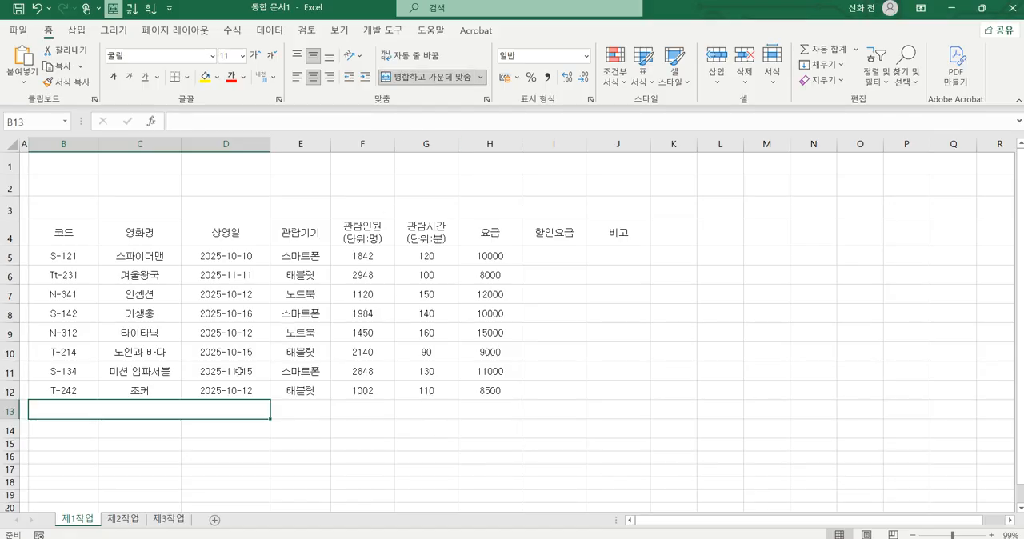
# Step: Merge and centre the cell ranges B14:D14, F13:F14 and G13:I13 on 제1작업
pyautogui.moveTo(65, 432); pyautogui.dragTo(211, 424)
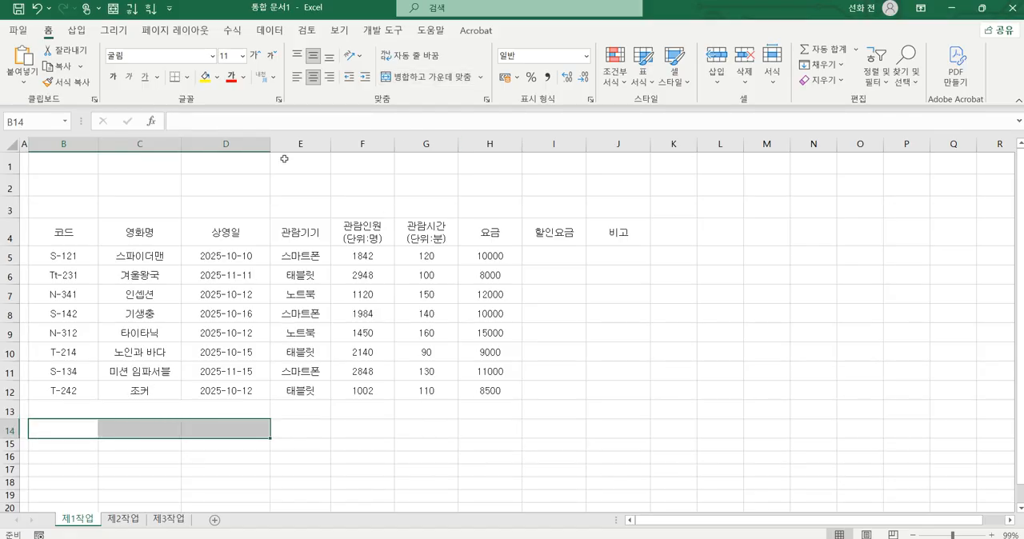
pyautogui.click(415, 80)
pyautogui.moveTo(375, 410); pyautogui.dragTo(378, 430)
pyautogui.click(432, 76)
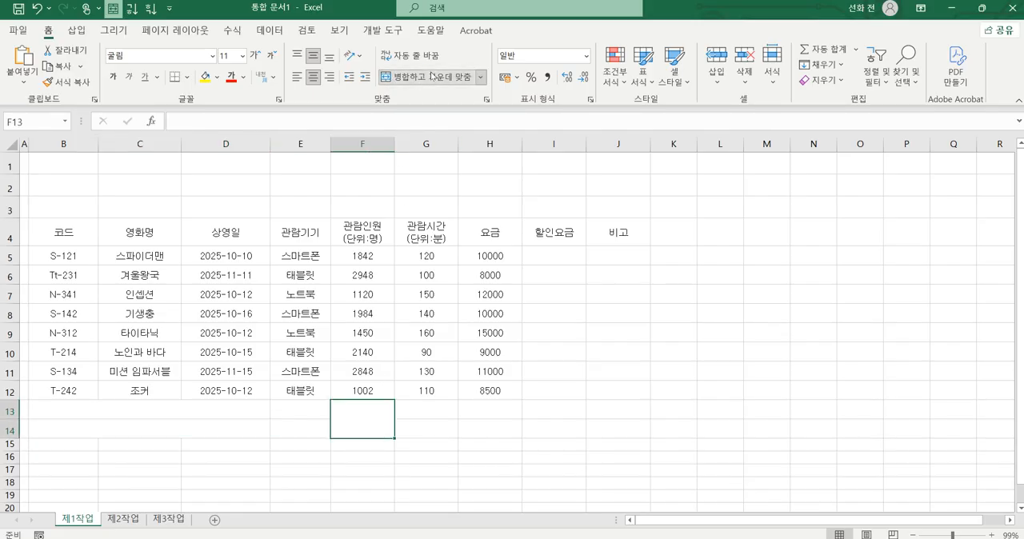
pyautogui.moveTo(435, 408); pyautogui.dragTo(533, 407)
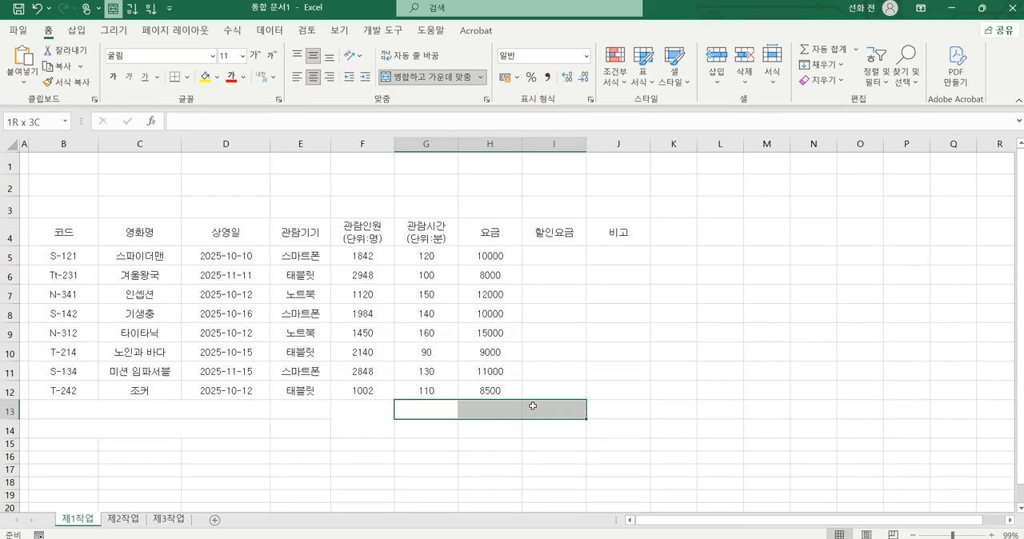
pyautogui.click(423, 77)
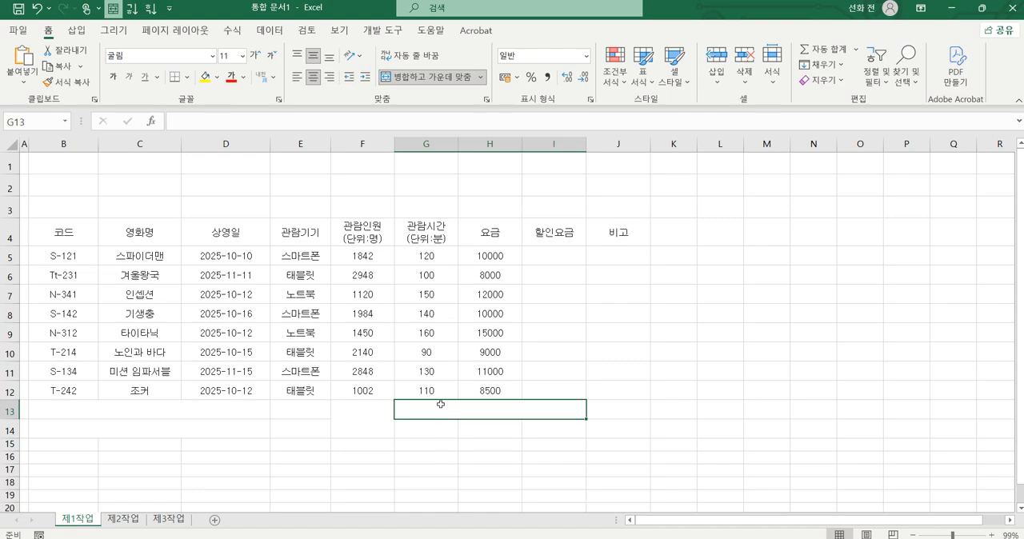
# Step: Toggle the merge of cells G13:I13 off and on, leaving the range merged and centred
pyautogui.click(412, 78)
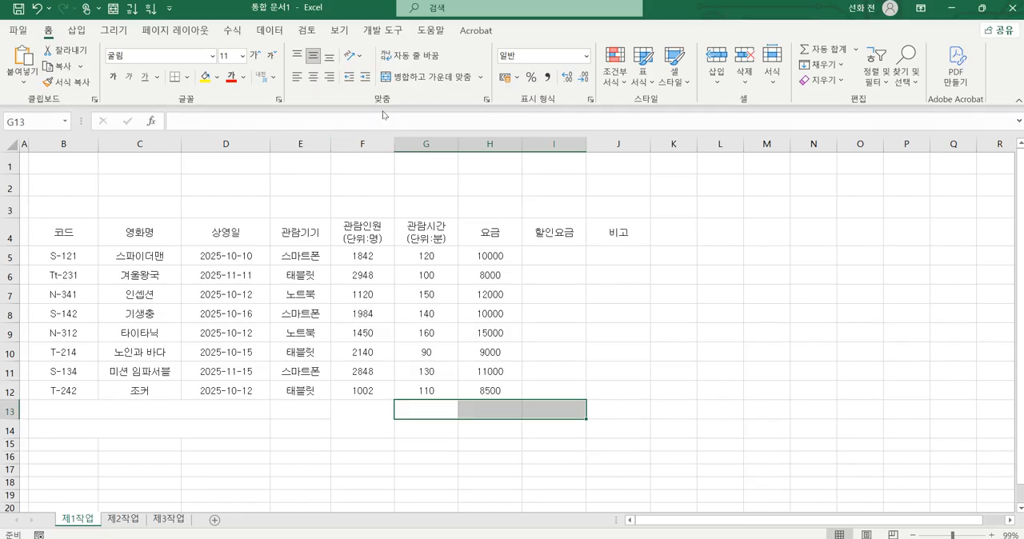
pyautogui.moveTo(379, 90); pyautogui.dragTo(485, 90)
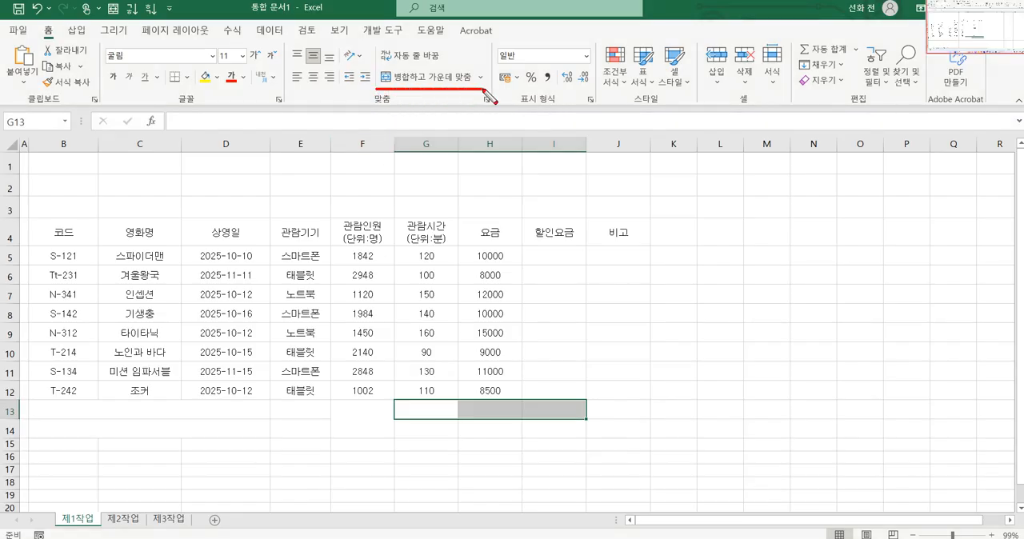
pyautogui.click(440, 81)
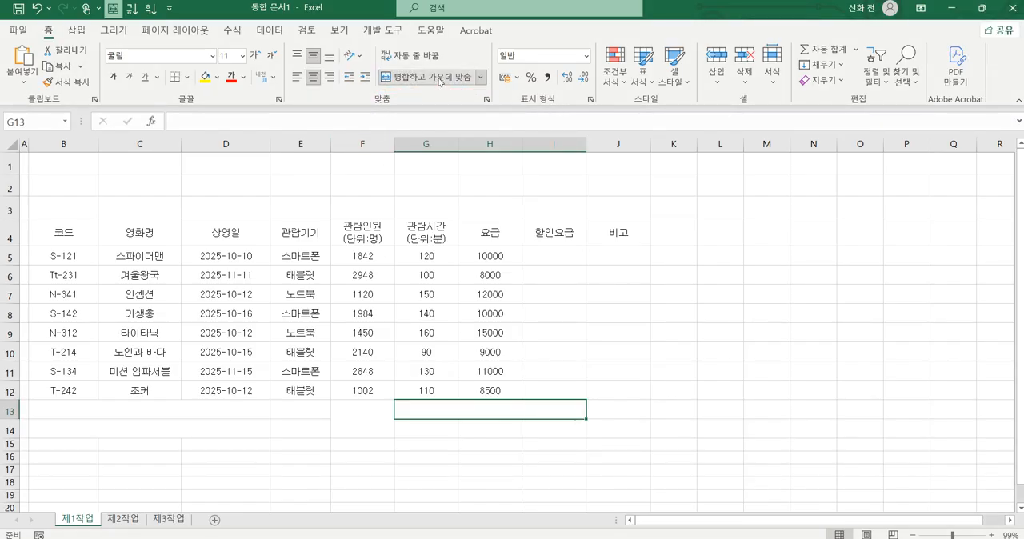
pyautogui.click(439, 81)
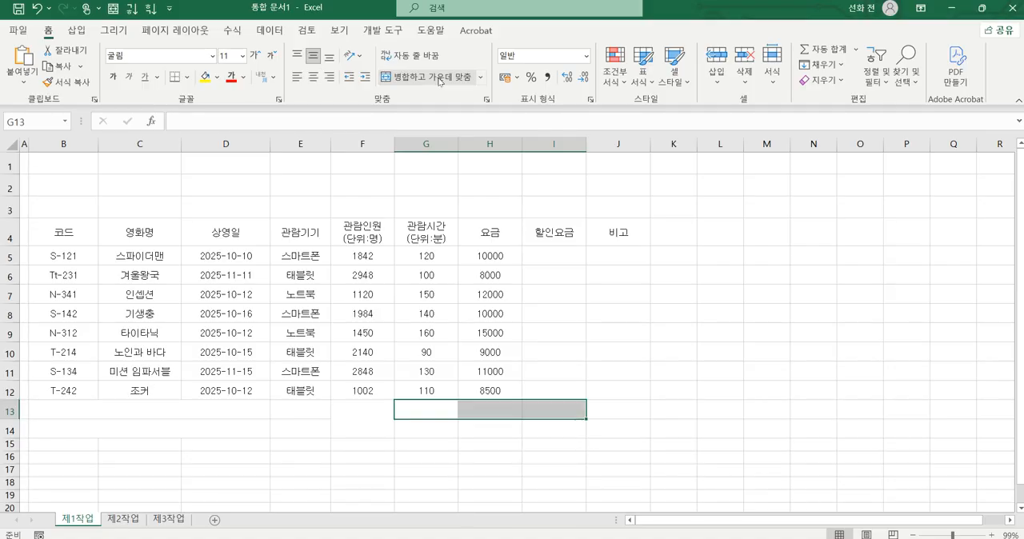
pyautogui.click(439, 81)
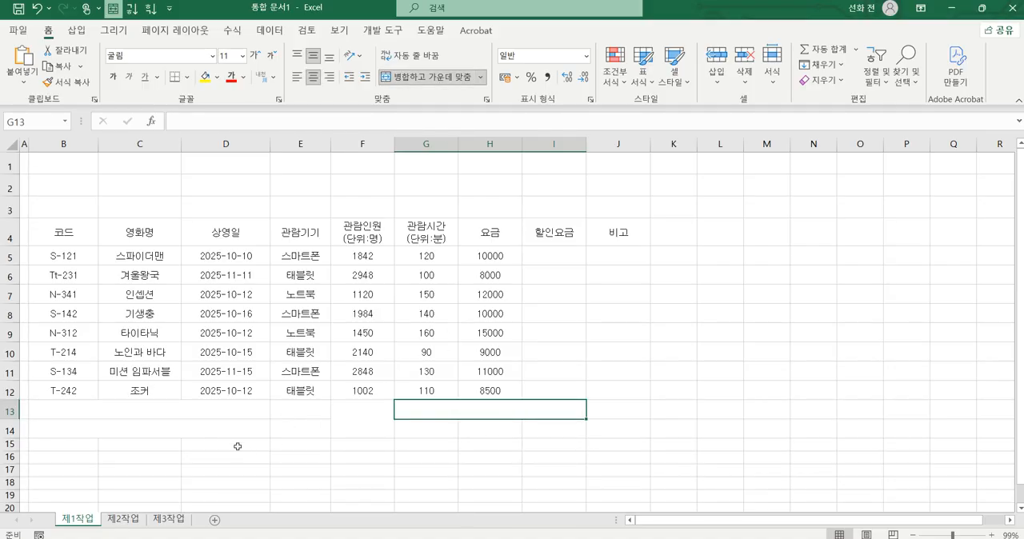
# Step: Enter the label "10월12일 상영 영화 개수" in the merged cell B13
pyautogui.click(198, 412)
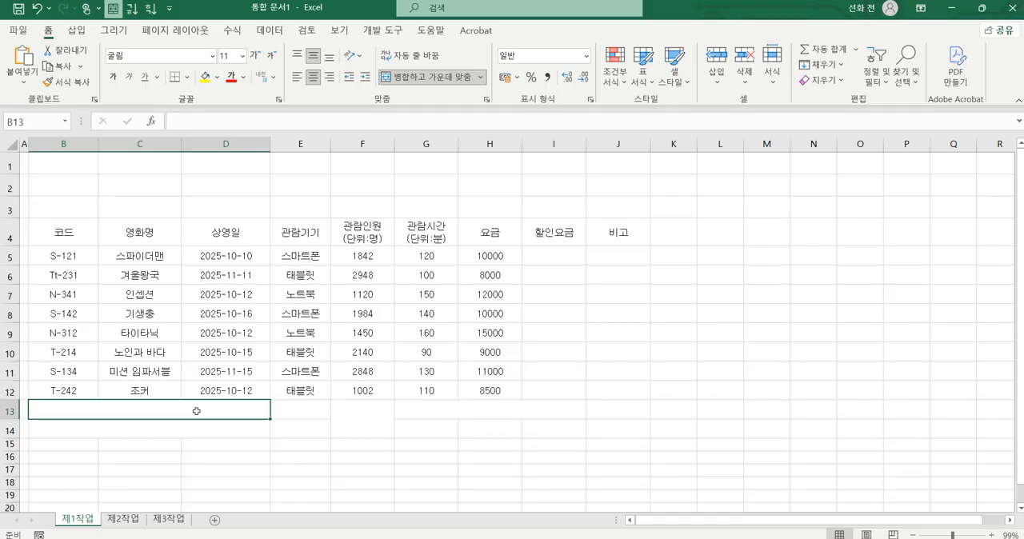
pyautogui.write('10월12')
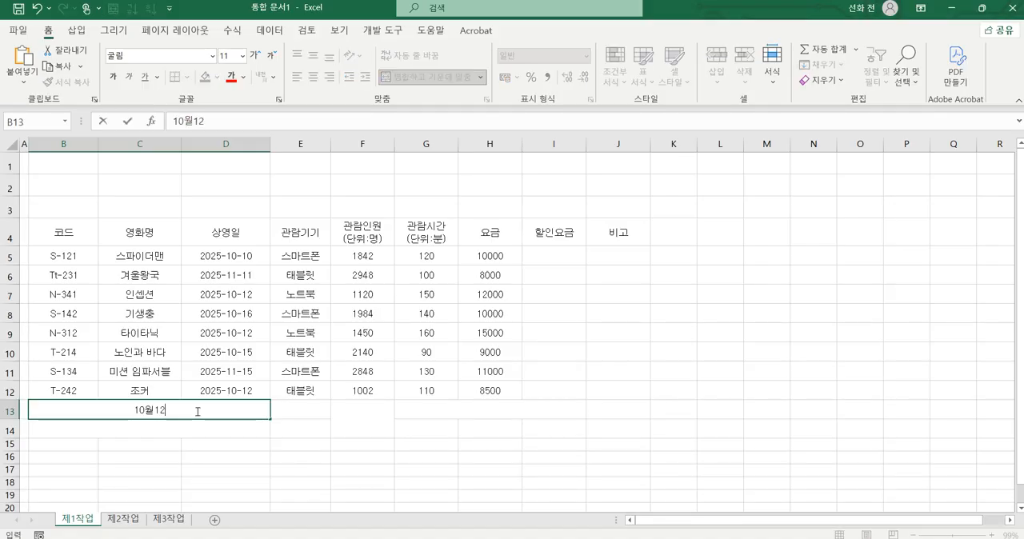
pyautogui.write('ㅇ일 상영 영')
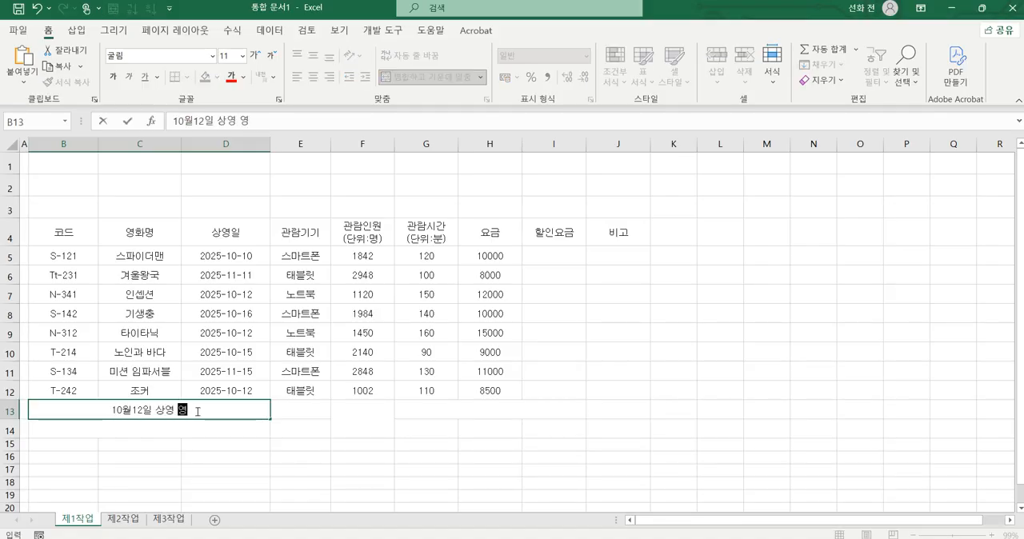
pyautogui.write('화 개수')
pyautogui.press('Return')
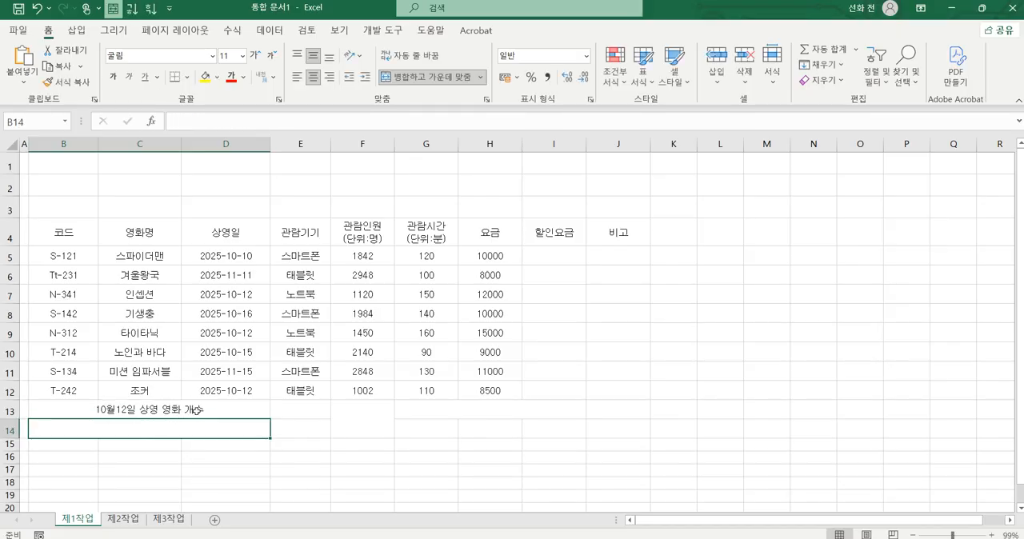
# Step: Enter the label "스마트폰 관람인원(단위:명)평균" in the merged cell B14
pyautogui.write('스마트폰 관람인')
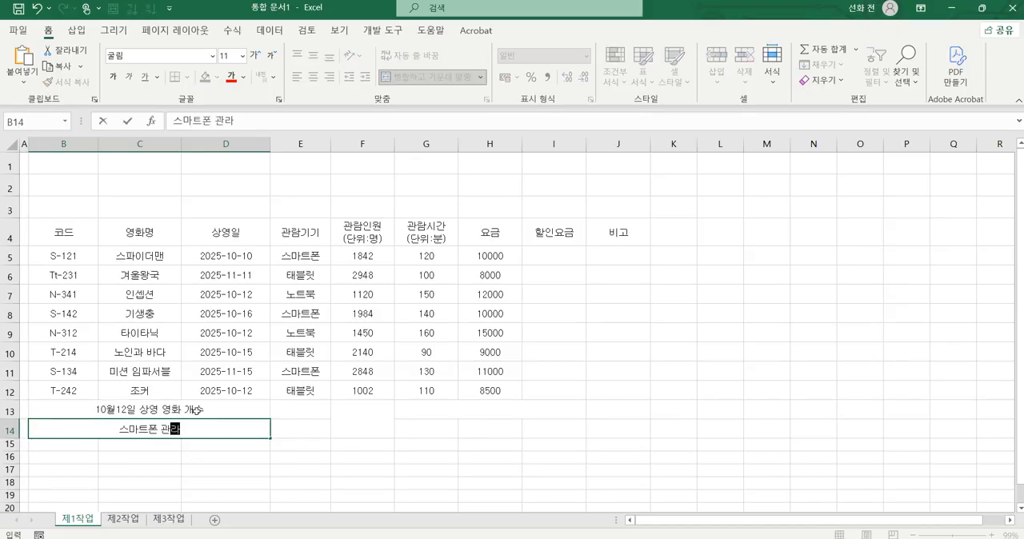
pyautogui.write('원(단위')
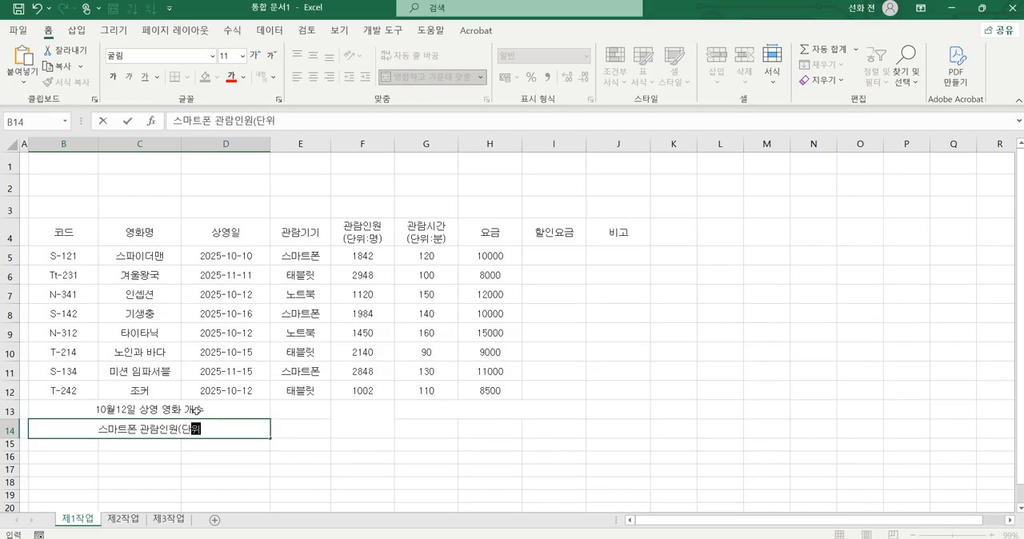
pyautogui.write(':명')
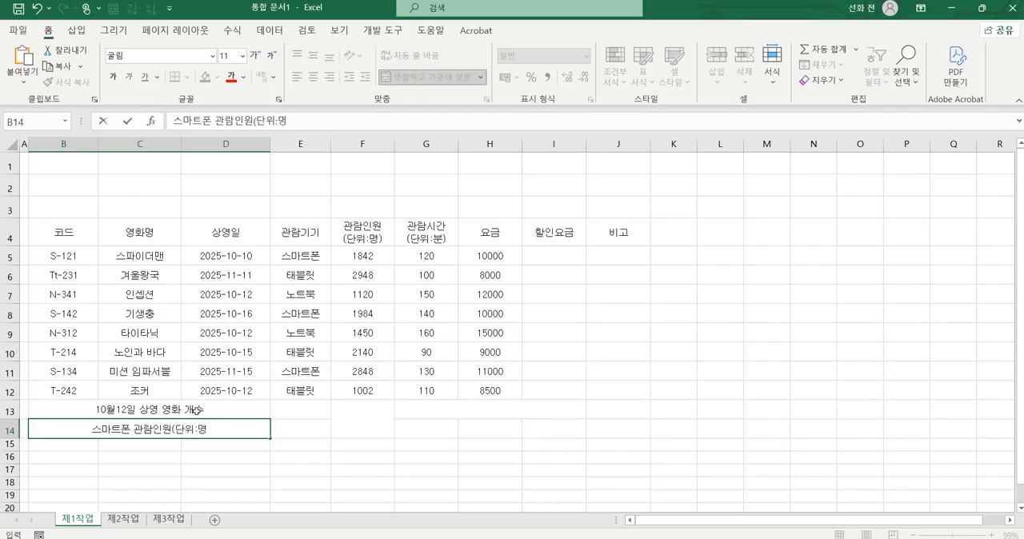
pyautogui.write(')평ㄱ균')
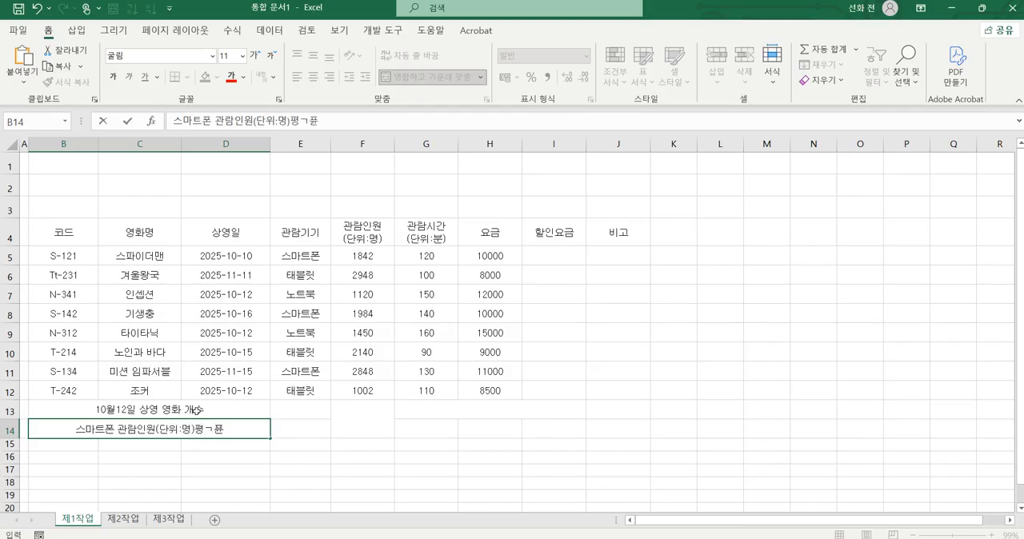
pyautogui.press('BackSpace')
pyautogui.press('BackSpace')
pyautogui.press('BackSpace')
pyautogui.press('BackSpace')
pyautogui.write('균')
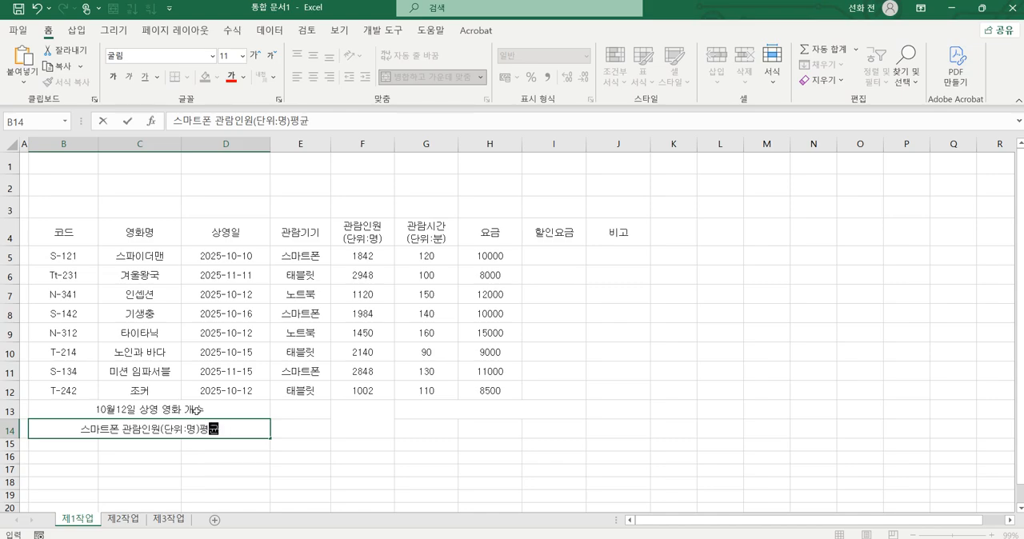
# Step: Enter the label "최대 관람시간(단위:분)" in the merged cell G13
pyautogui.click(452, 417)
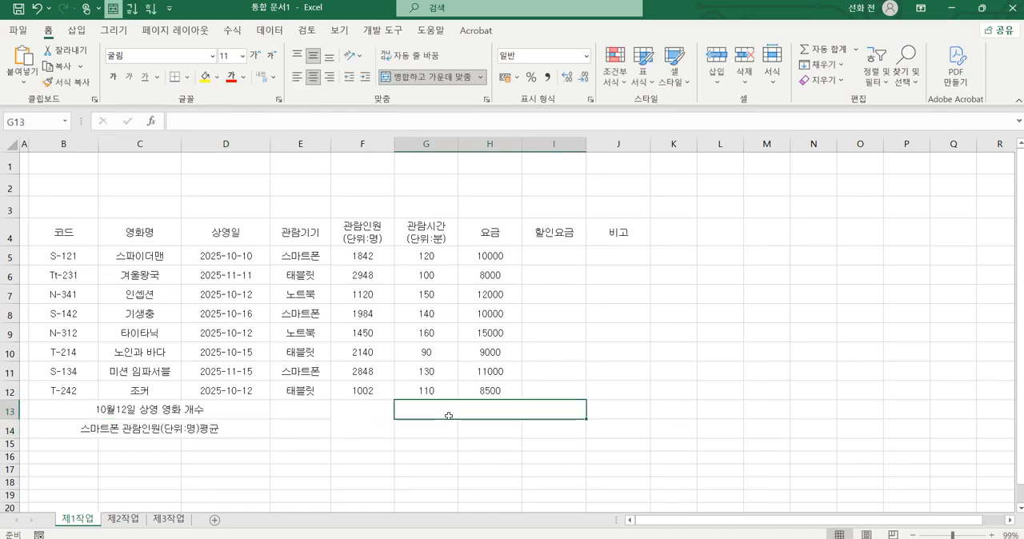
pyautogui.write('ㅊ대 관람')
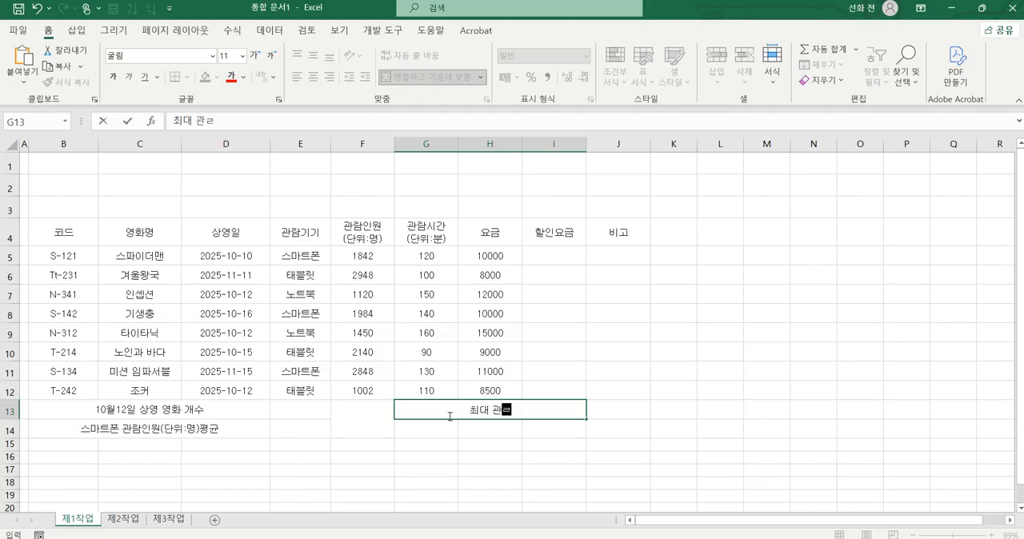
pyautogui.write('시간')
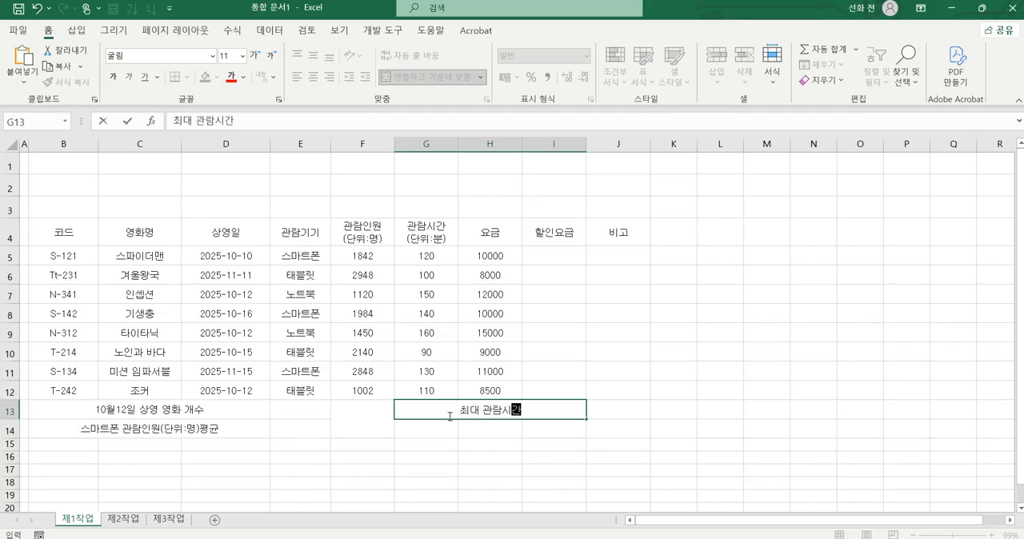
pyautogui.write('(단위:')
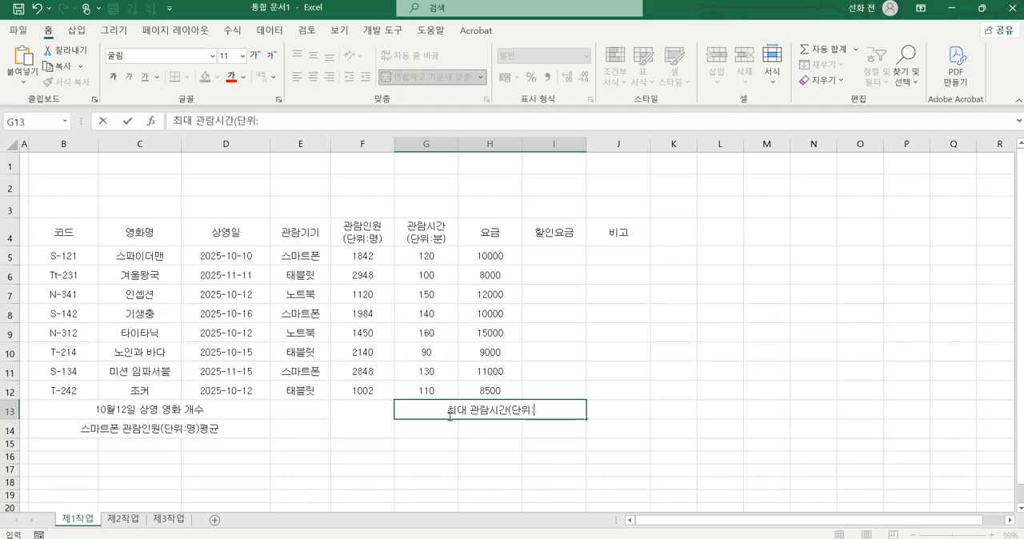
pyautogui.write('부ㄴ)')
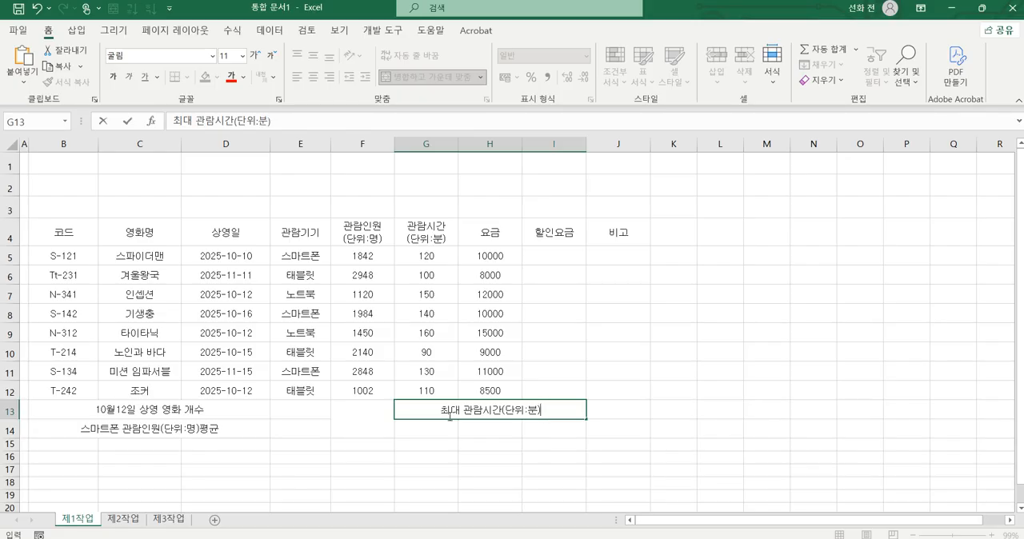
# Step: Enter the label "영화명" in G14 and "요금" in I14
pyautogui.click(448, 437)
pyautogui.write('영화며')
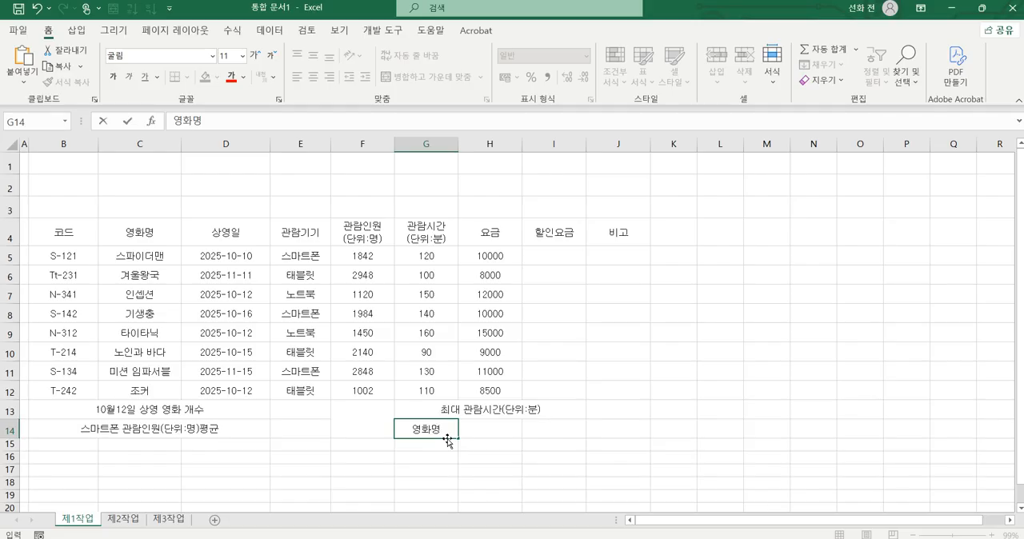
pyautogui.write('ㅇ')
pyautogui.press('Tab')
pyautogui.press('Tab')
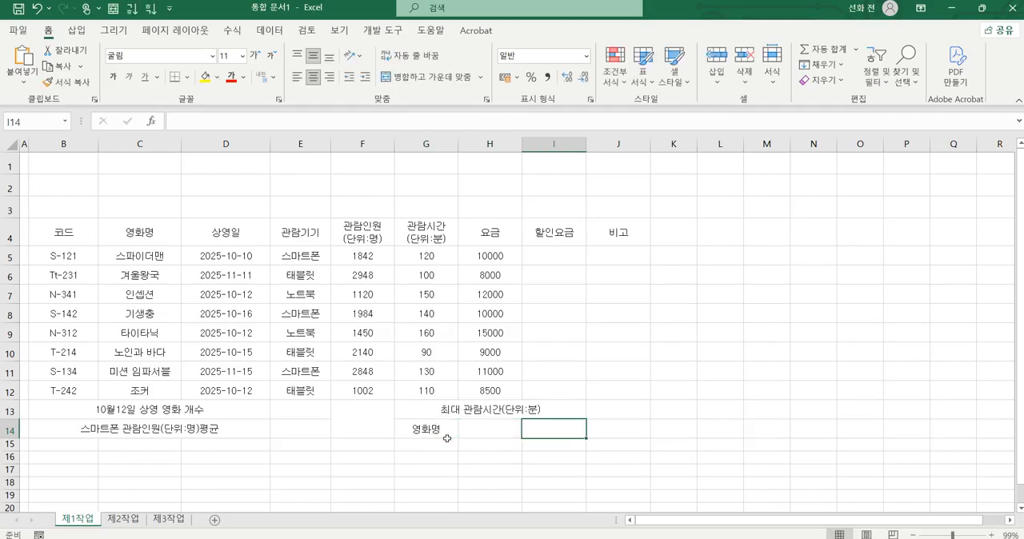
pyautogui.write('요금')
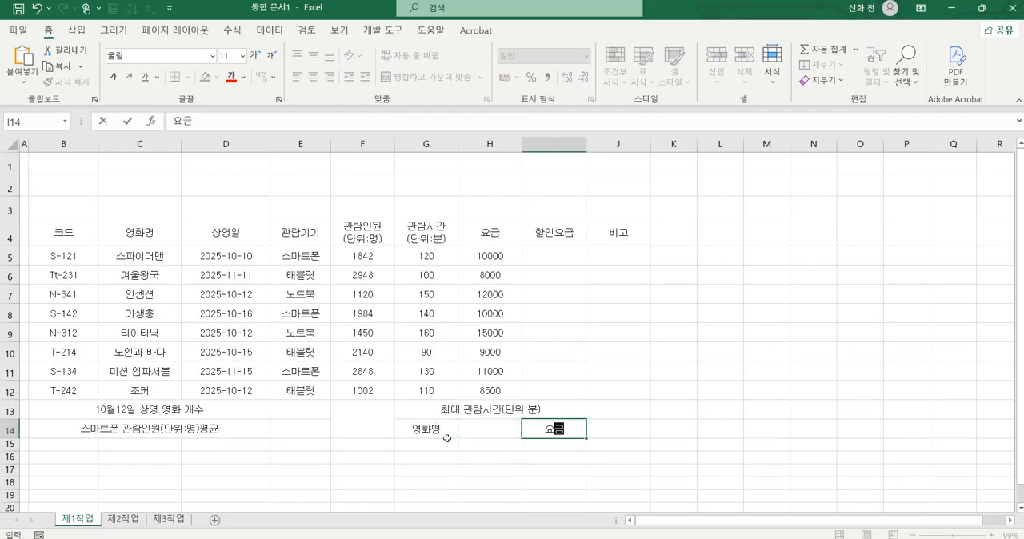
pyautogui.press('Return')
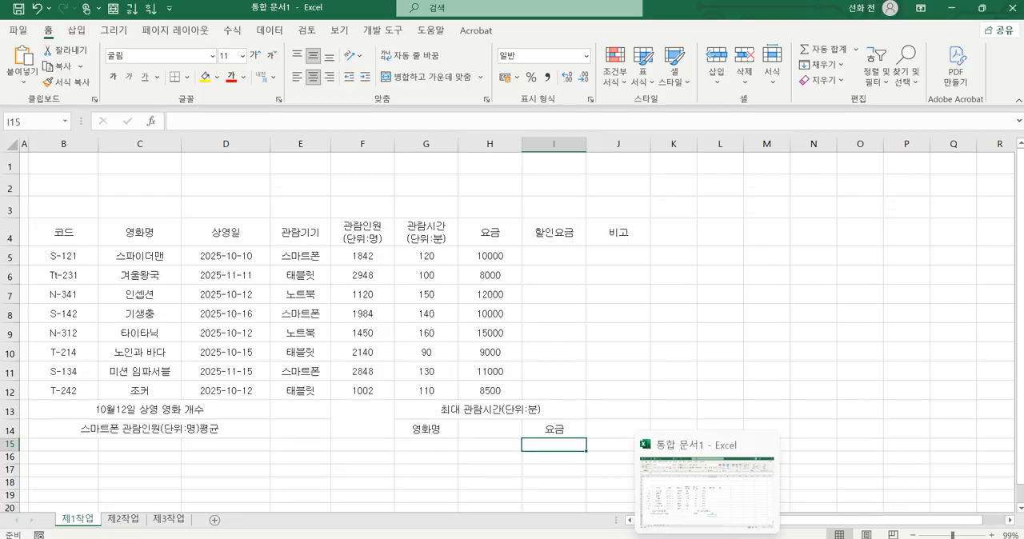
# Step: Switch to the exam PDF, read the font and alignment conditions below the table, and return to Excel
pyautogui.click(730, 538)
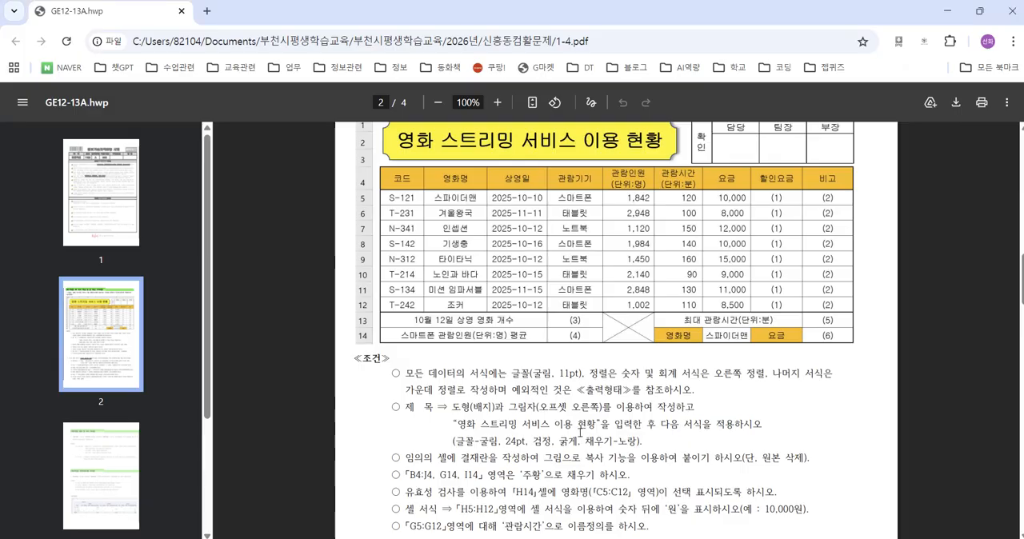
pyautogui.scroll(-2, 580, 432)
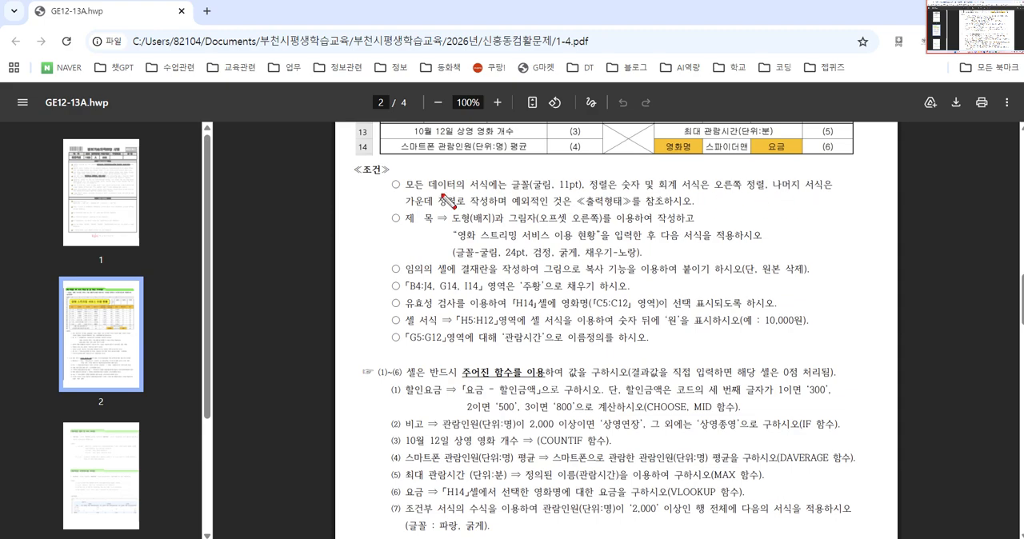
pyautogui.moveTo(411, 192); pyautogui.dragTo(600, 192)
pyautogui.moveTo(408, 210)
pyautogui.mouseDown()
pyautogui.moveTo(632, 210)
pyautogui.moveTo(653, 192)
pyautogui.moveTo(615, 192)
pyautogui.moveTo(652, 173)
pyautogui.moveTo(821, 171)
pyautogui.moveTo(809, 200)
pyautogui.moveTo(659, 224)
pyautogui.mouseUp()
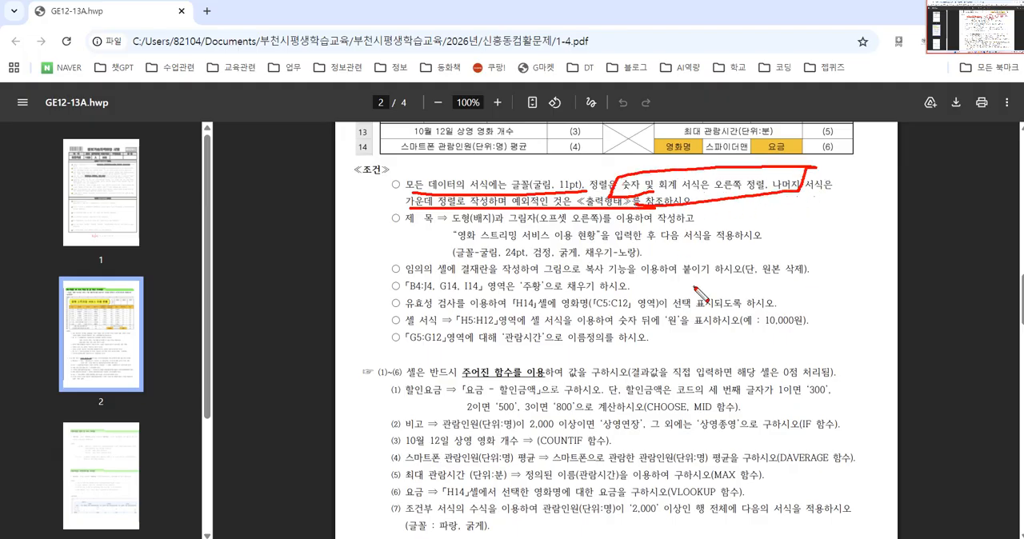
pyautogui.press('Escape')
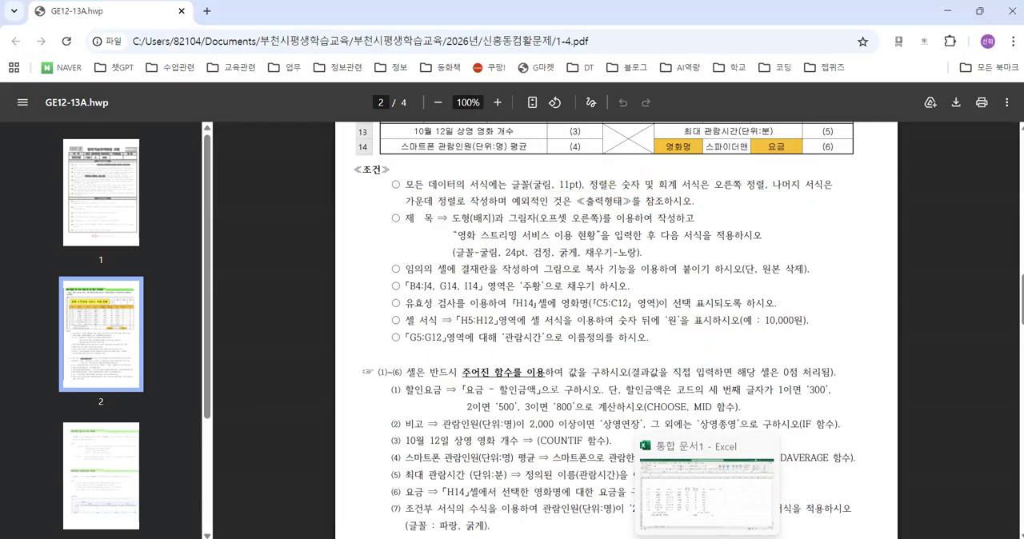
pyautogui.hotkey('alt', 'Tab')
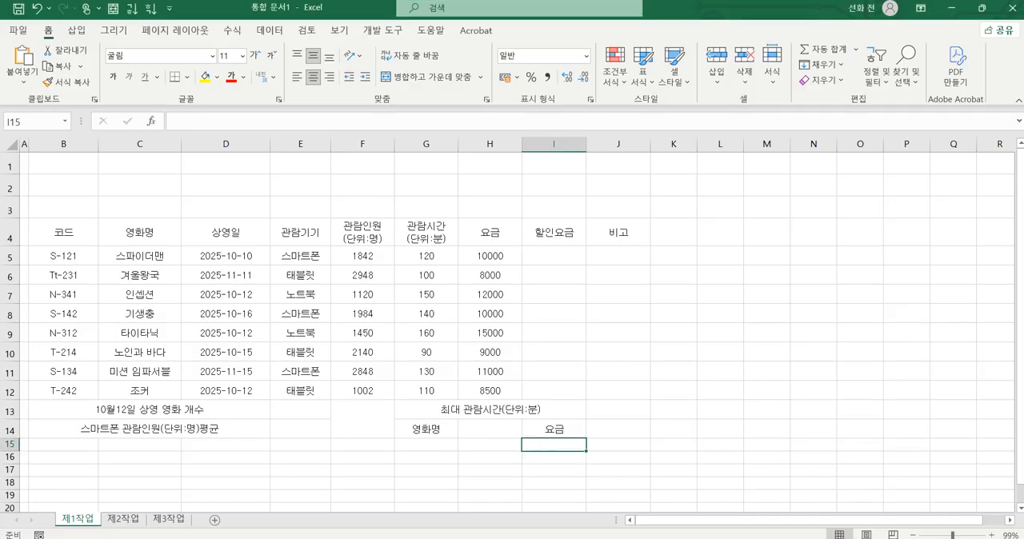
# Step: Apply the comma number style to the numeric data in F5:H12
pyautogui.moveTo(357, 259); pyautogui.dragTo(499, 390)
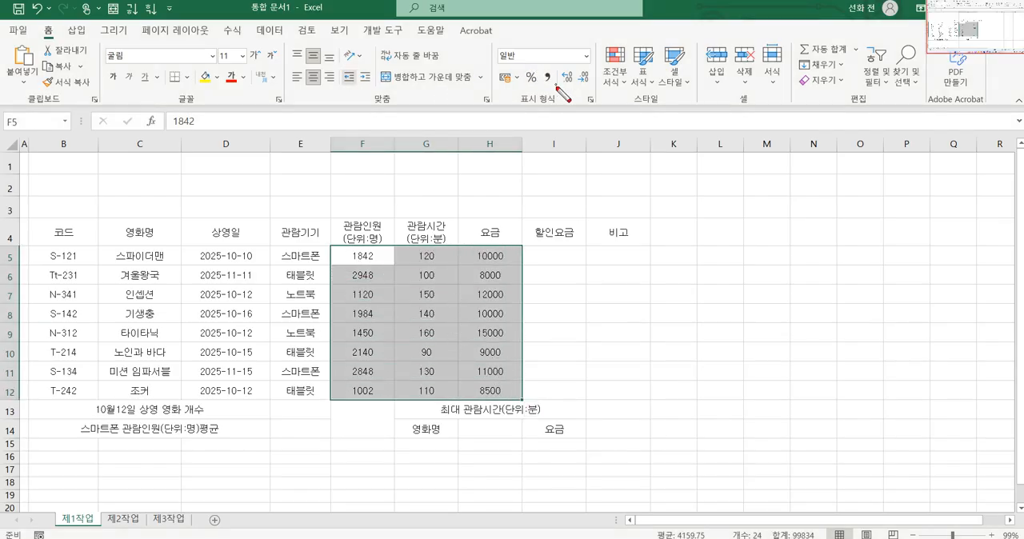
pyautogui.moveTo(557, 85)
pyautogui.mouseDown()
pyautogui.moveTo(532, 73)
pyautogui.moveTo(559, 67)
pyautogui.moveTo(545, 90)
pyautogui.moveTo(541, 64)
pyautogui.mouseUp()
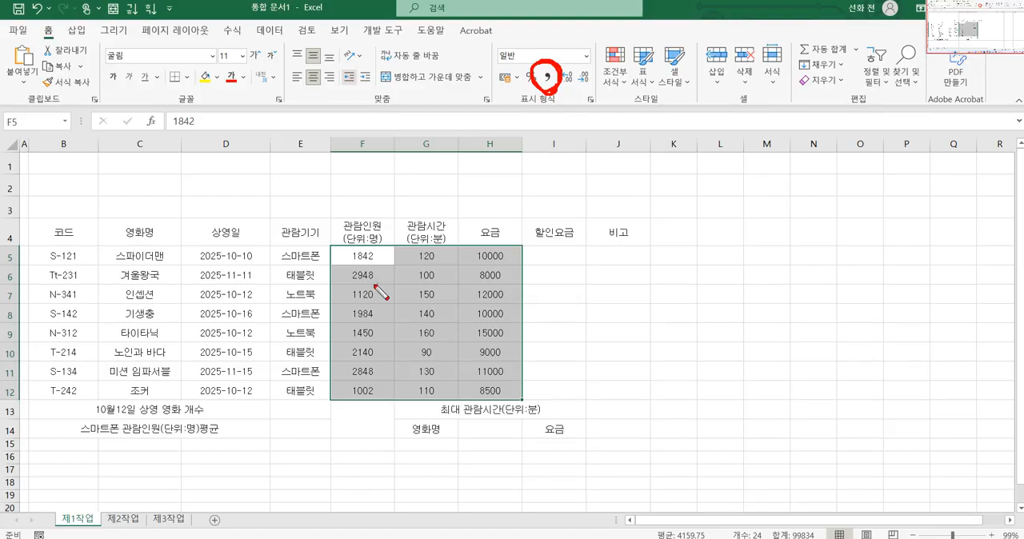
pyautogui.click(361, 264)
pyautogui.press('Escape')
pyautogui.click(549, 78)
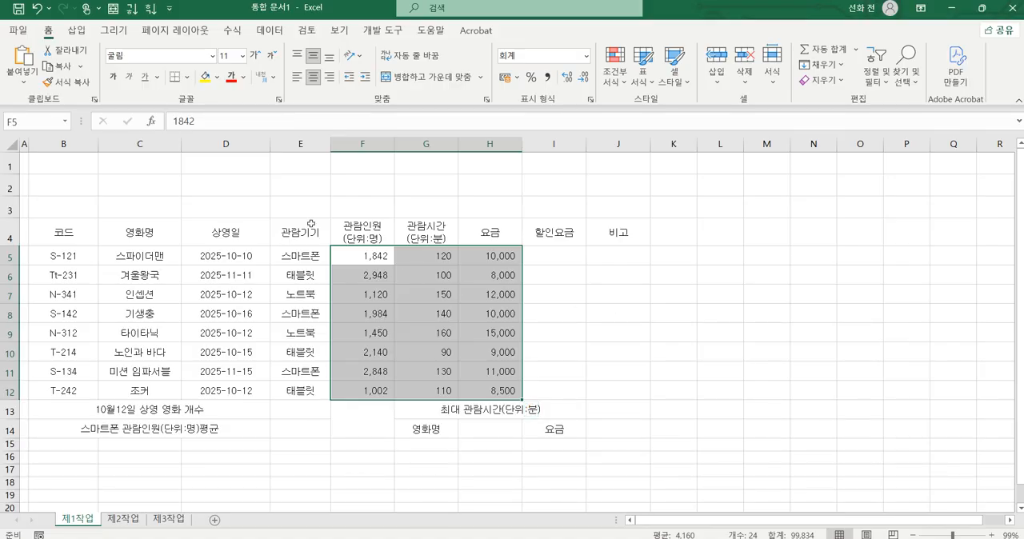
# Step: Switch to the exam PDF, examine the border lines of the sample table, and return to Excel
pyautogui.click(289, 202)
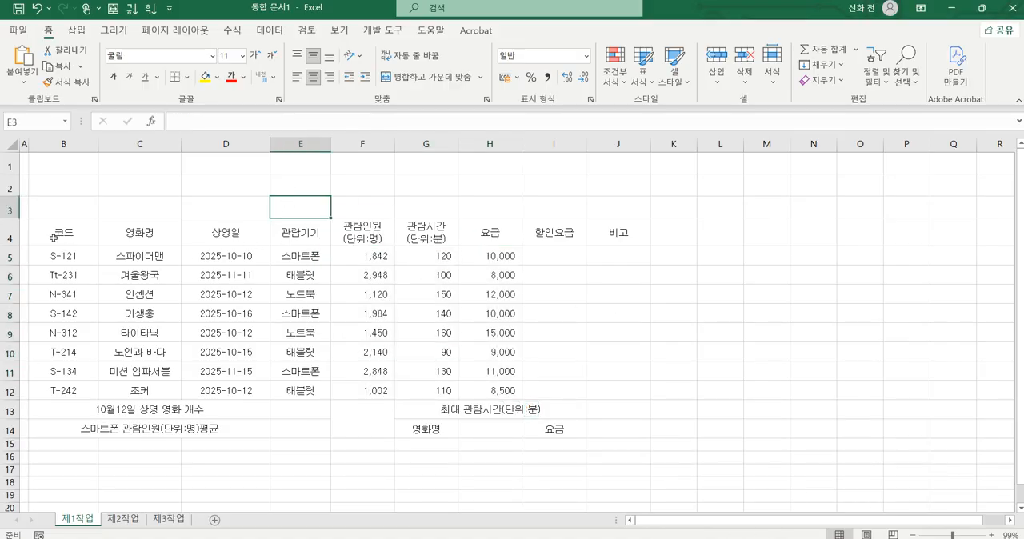
pyautogui.moveTo(49, 232); pyautogui.dragTo(80, 248)
pyautogui.moveTo(127, 275); pyautogui.dragTo(188, 313)
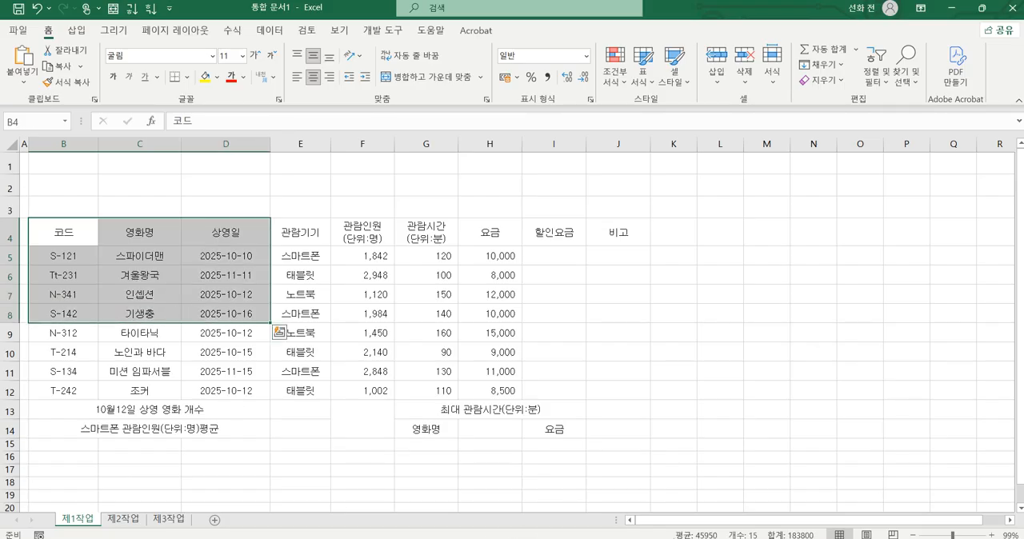
pyautogui.click(571, 538)
pyautogui.scroll(6, 529, 373)
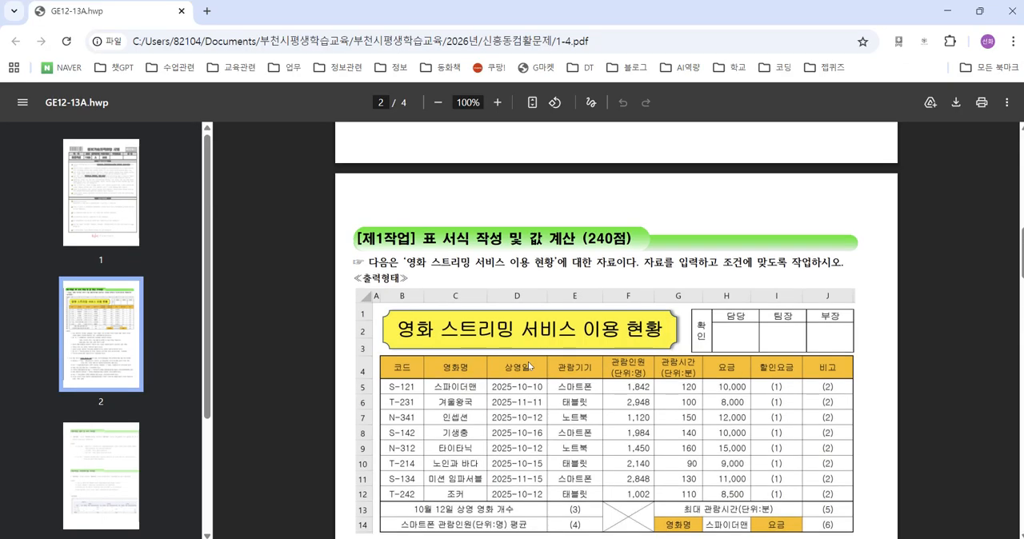
pyautogui.scroll(-3, 528, 376)
pyautogui.scroll(2, 520, 370)
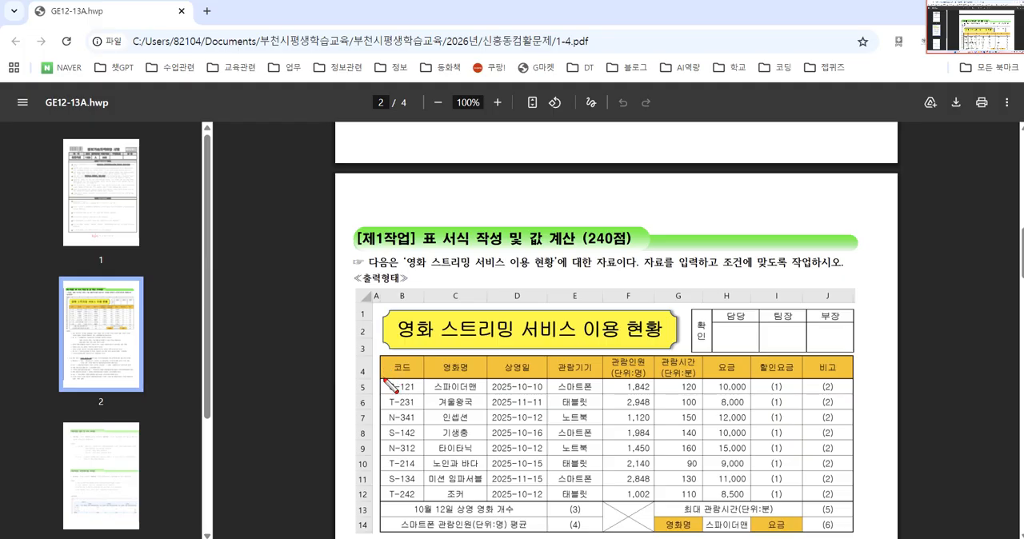
pyautogui.moveTo(383, 378); pyautogui.dragTo(851, 378)
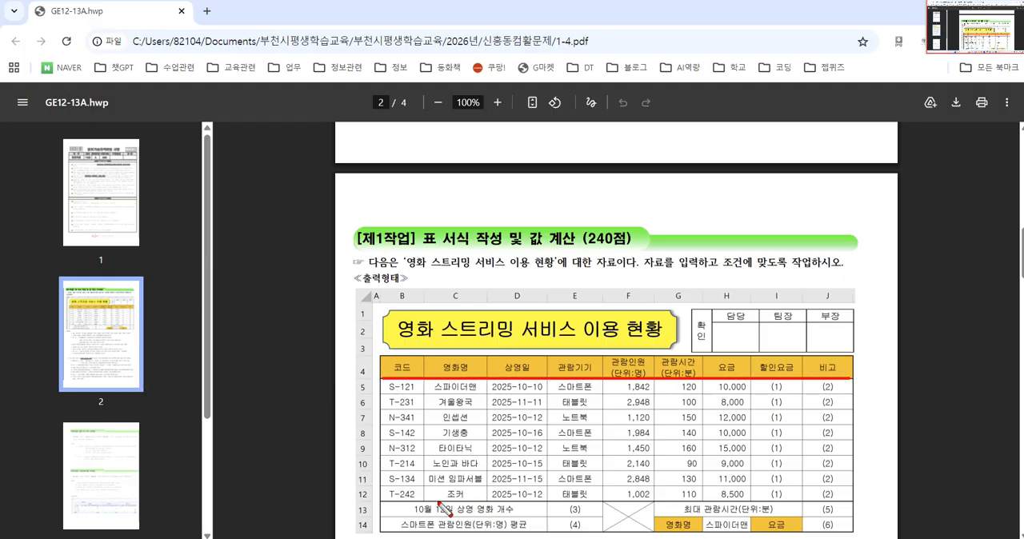
pyautogui.moveTo(385, 502); pyautogui.dragTo(850, 502)
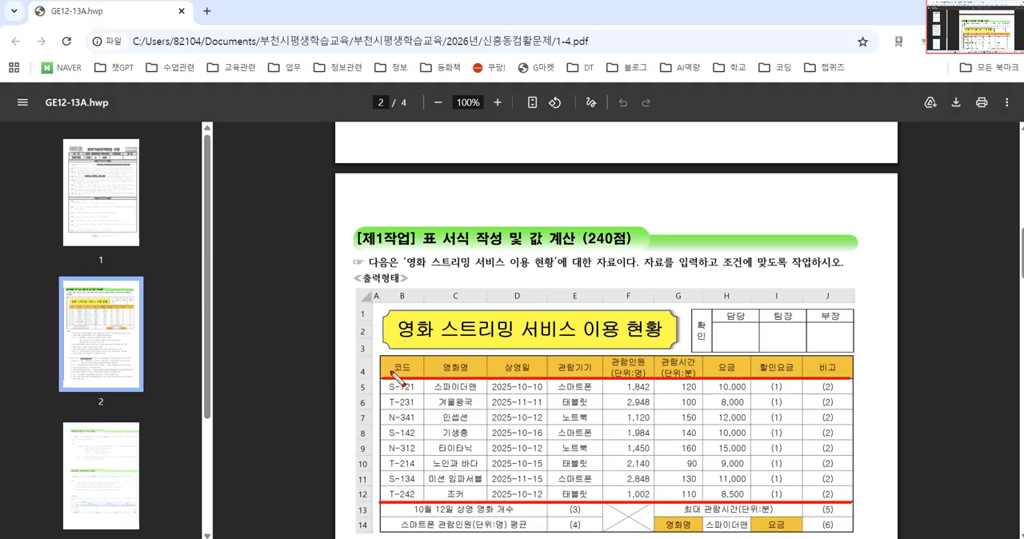
pyautogui.press('Escape')
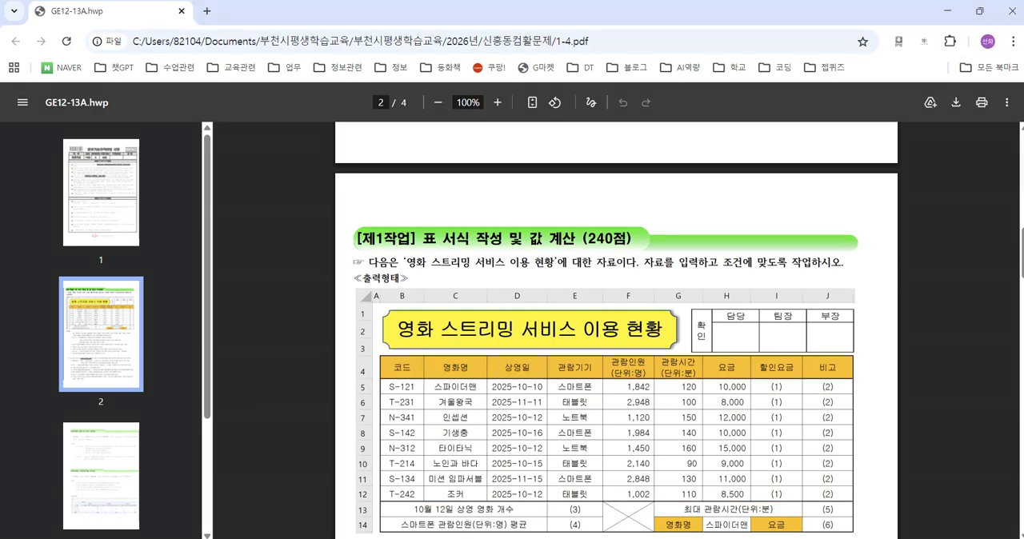
pyautogui.click(708, 503)
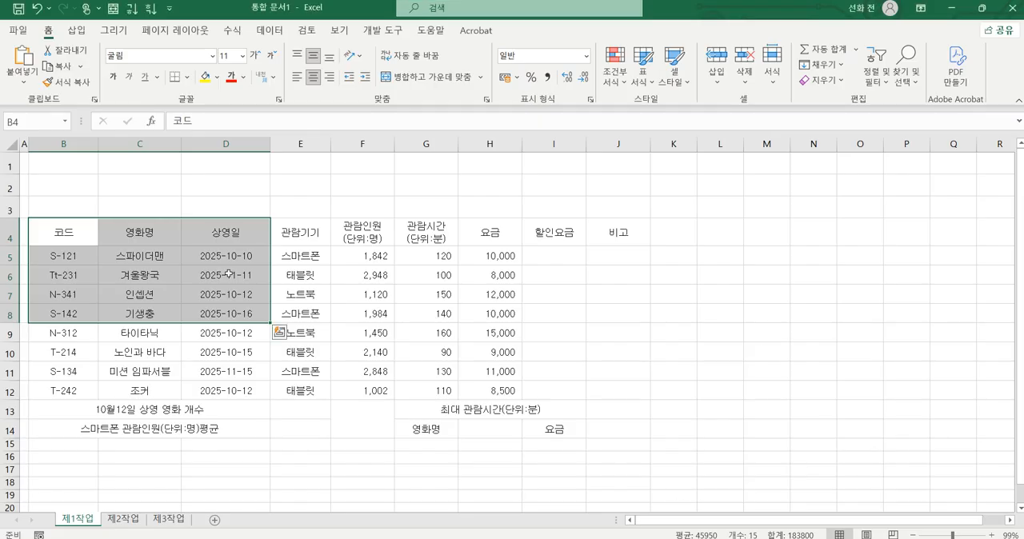
# Step: Apply all borders (모든 테두리) to the whole table range B4:J14
pyautogui.moveTo(72, 233); pyautogui.dragTo(610, 433)
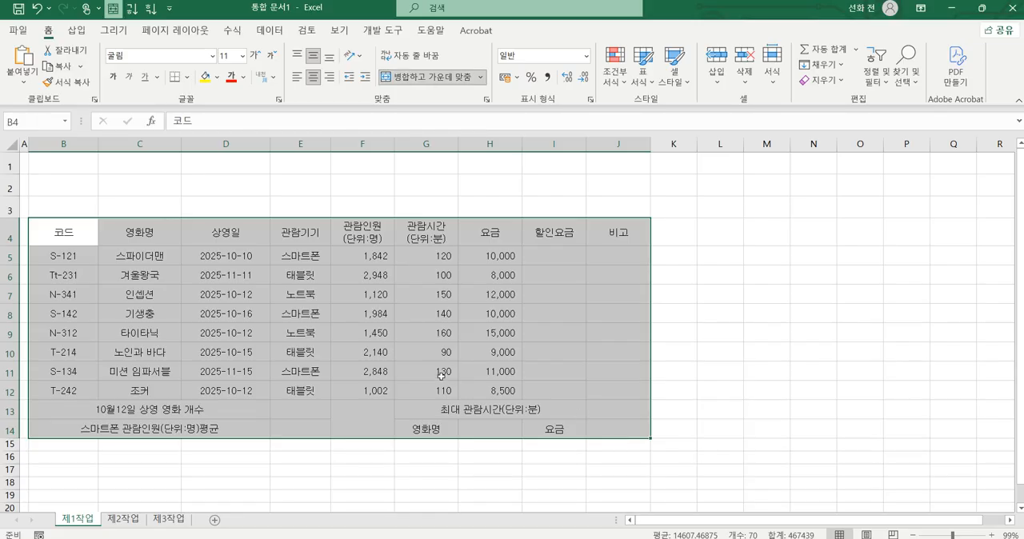
pyautogui.hotkey('ctrl', '2')
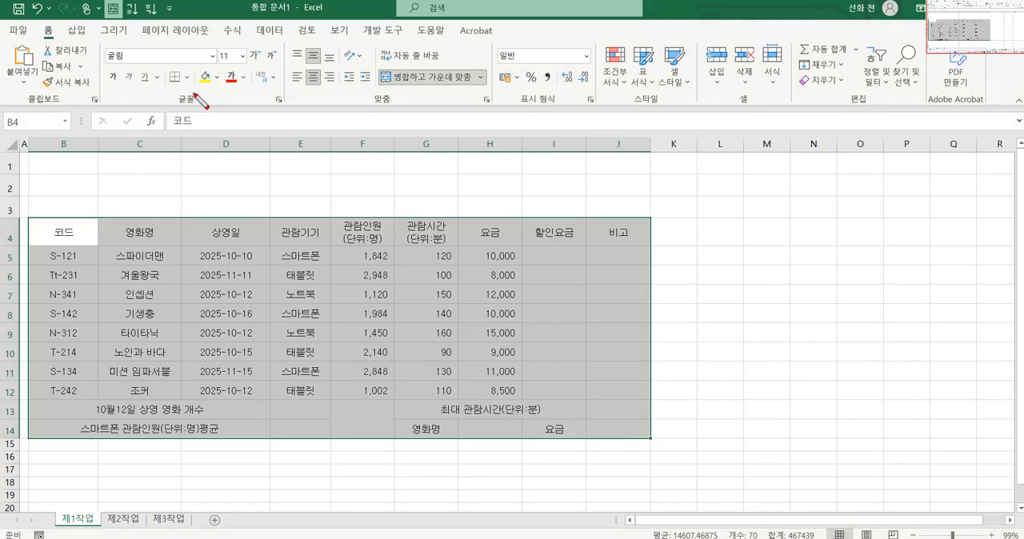
pyautogui.moveTo(199, 90)
pyautogui.mouseDown()
pyautogui.moveTo(170, 104)
pyautogui.moveTo(161, 73)
pyautogui.moveTo(200, 66)
pyautogui.moveTo(200, 91)
pyautogui.mouseUp()
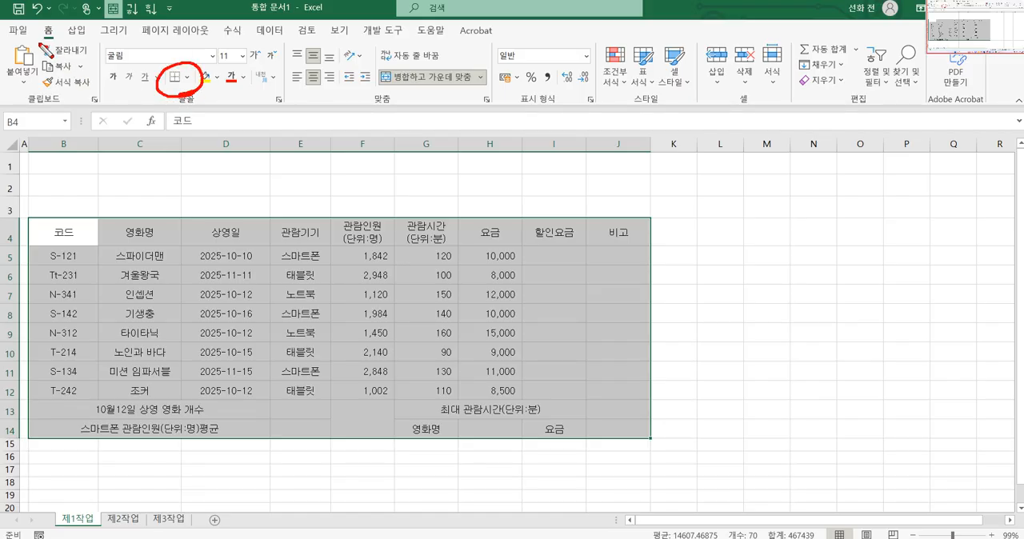
pyautogui.moveTo(45, 46)
pyautogui.mouseDown()
pyautogui.moveTo(61, 21)
pyautogui.moveTo(62, 41)
pyautogui.mouseUp()
pyautogui.moveTo(192, 83)
pyautogui.mouseDown()
pyautogui.moveTo(181, 75)
pyautogui.moveTo(196, 72)
pyautogui.moveTo(194, 83)
pyautogui.mouseUp()
pyautogui.press('Escape')
pyautogui.click(188, 79)
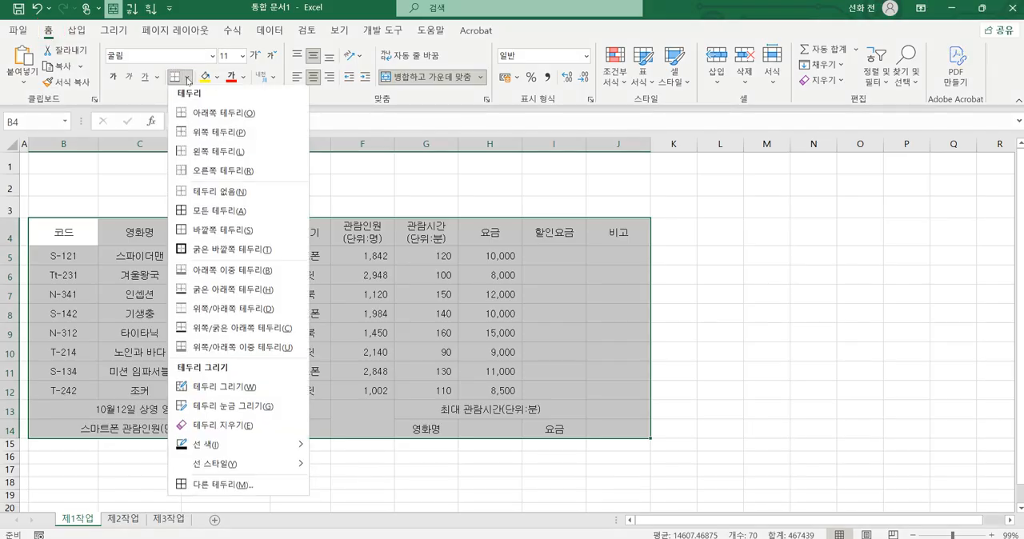
pyautogui.click(227, 214)
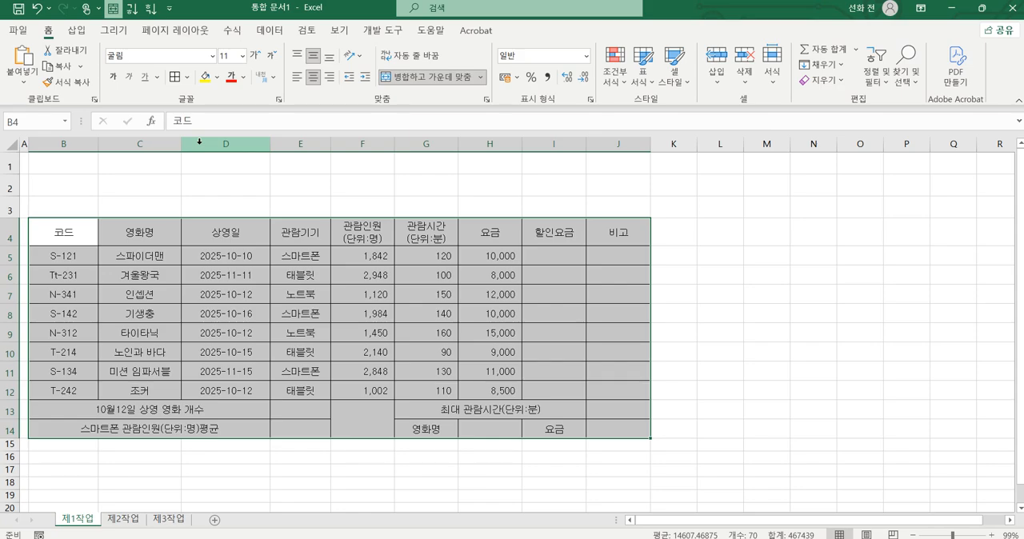
# Step: Add a thick outside border (굵은 바깥쪽 테두리) around the table range B4:J14
pyautogui.click(189, 77)
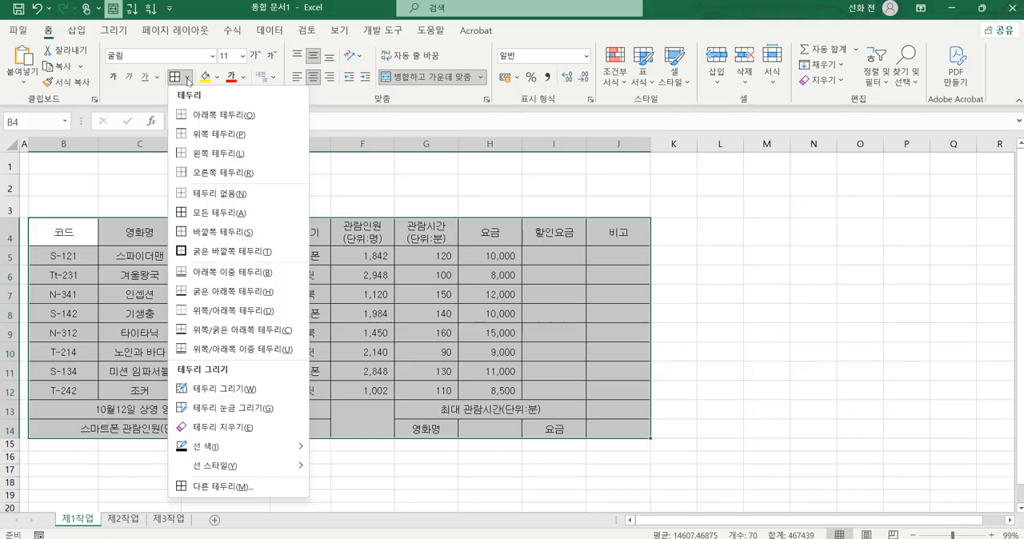
pyautogui.click(207, 252)
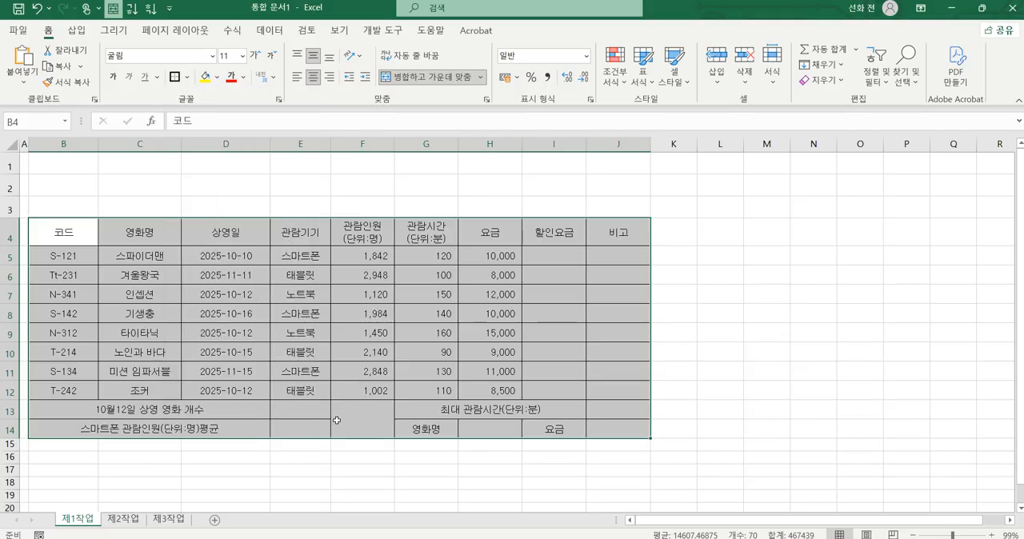
pyautogui.click(752, 314)
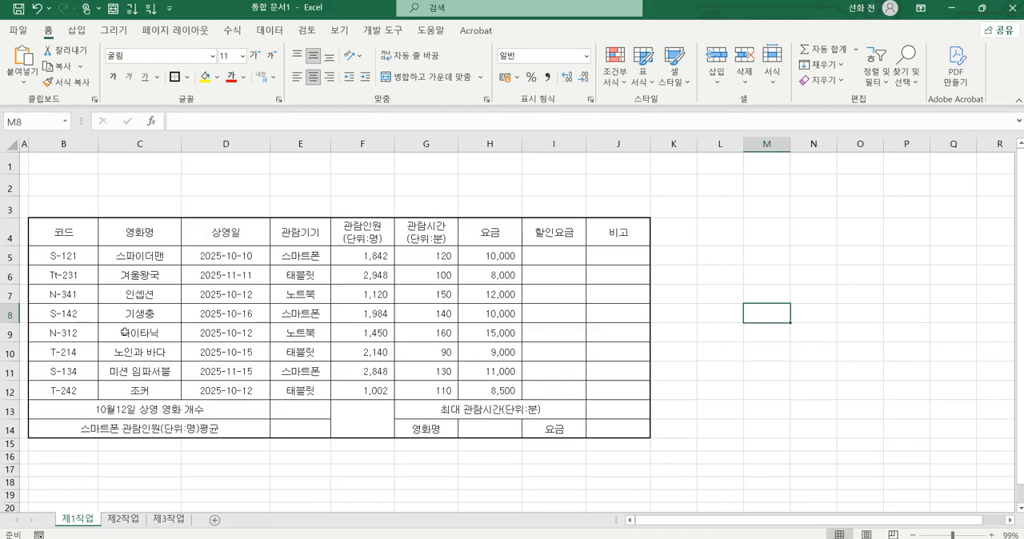
# Step: Apply the thick outside border to the data rows B5:J12 to separate them from the header and summary rows
pyautogui.moveTo(31, 250); pyautogui.dragTo(636, 250)
pyautogui.moveTo(29, 398); pyautogui.dragTo(649, 398)
pyautogui.moveTo(57, 260)
pyautogui.mouseDown()
pyautogui.moveTo(469, 343)
pyautogui.moveTo(614, 396)
pyautogui.mouseUp()
pyautogui.moveTo(649, 251)
pyautogui.mouseDown()
pyautogui.moveTo(74, 253)
pyautogui.moveTo(35, 344)
pyautogui.moveTo(172, 393)
pyautogui.moveTo(622, 402)
pyautogui.moveTo(655, 328)
pyautogui.moveTo(645, 253)
pyautogui.mouseUp()
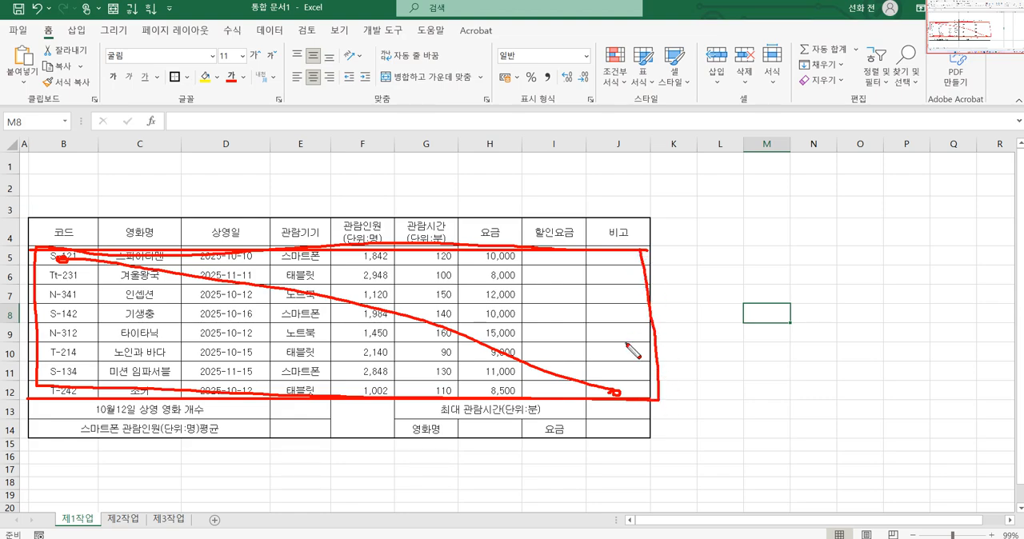
pyautogui.press('Escape')
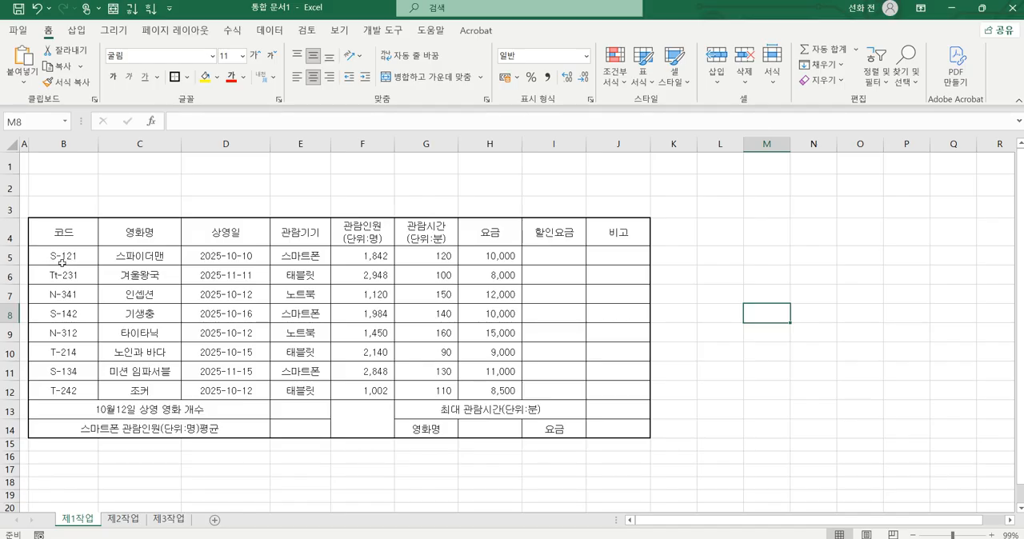
pyautogui.moveTo(62, 263)
pyautogui.mouseDown()
pyautogui.moveTo(144, 258)
pyautogui.moveTo(488, 314)
pyautogui.moveTo(611, 390)
pyautogui.moveTo(613, 377)
pyautogui.moveTo(615, 389)
pyautogui.mouseUp()
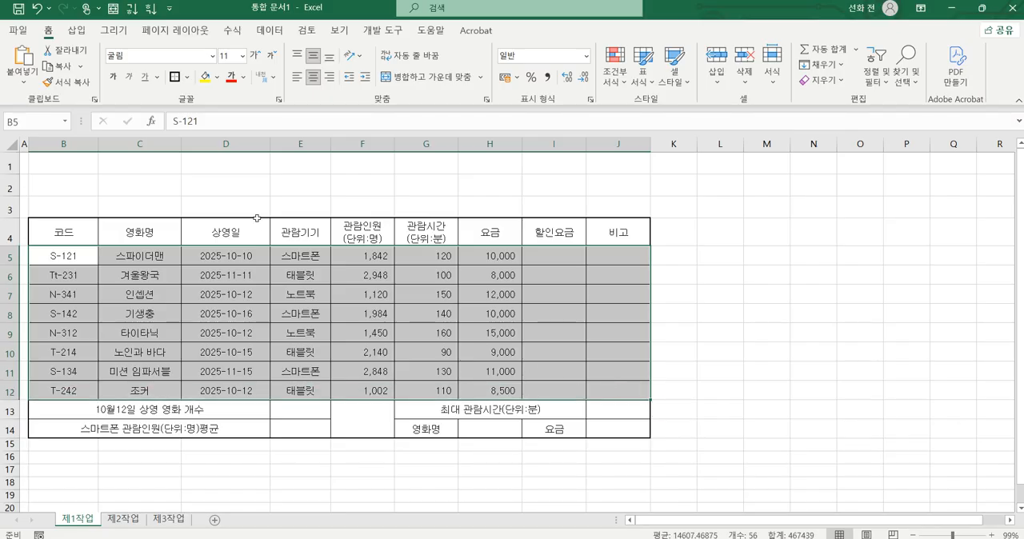
pyautogui.hotkey('ctrl', '2')
pyautogui.moveTo(194, 87)
pyautogui.mouseDown()
pyautogui.moveTo(167, 90)
pyautogui.moveTo(186, 60)
pyautogui.mouseUp()
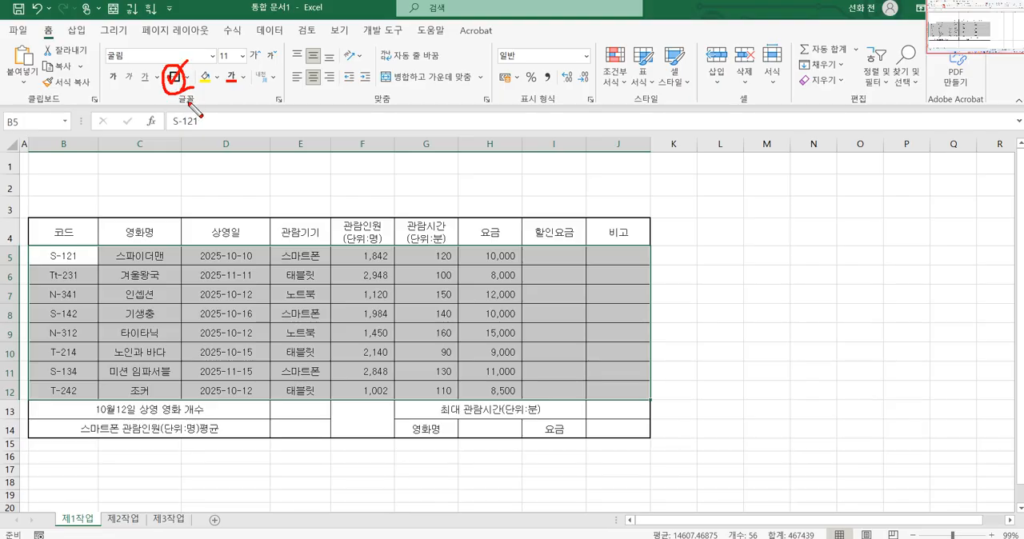
pyautogui.press('Escape')
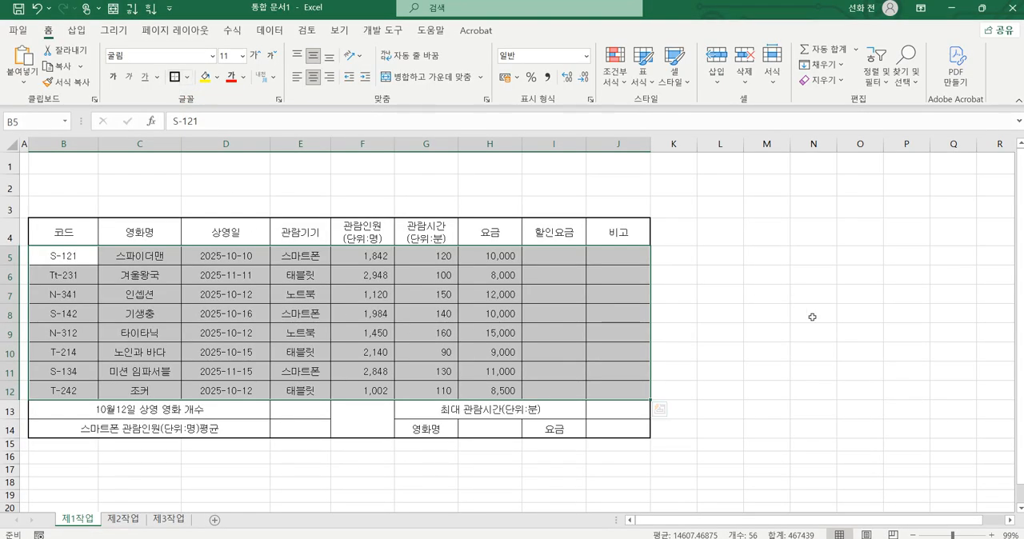
pyautogui.click(813, 317)
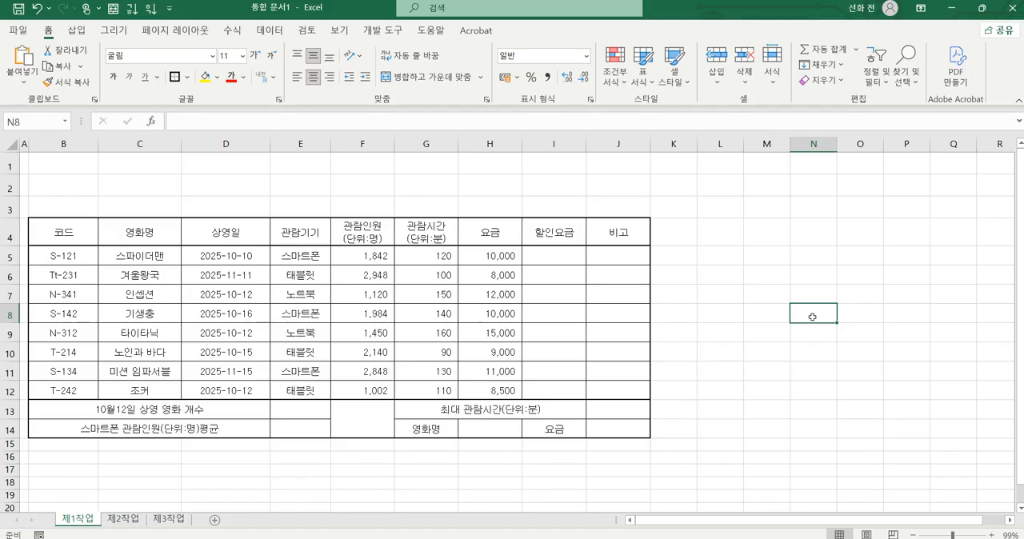
# Step: Add both diagonal borders to the merged cell F13 so that they form an X
pyautogui.click(357, 414)
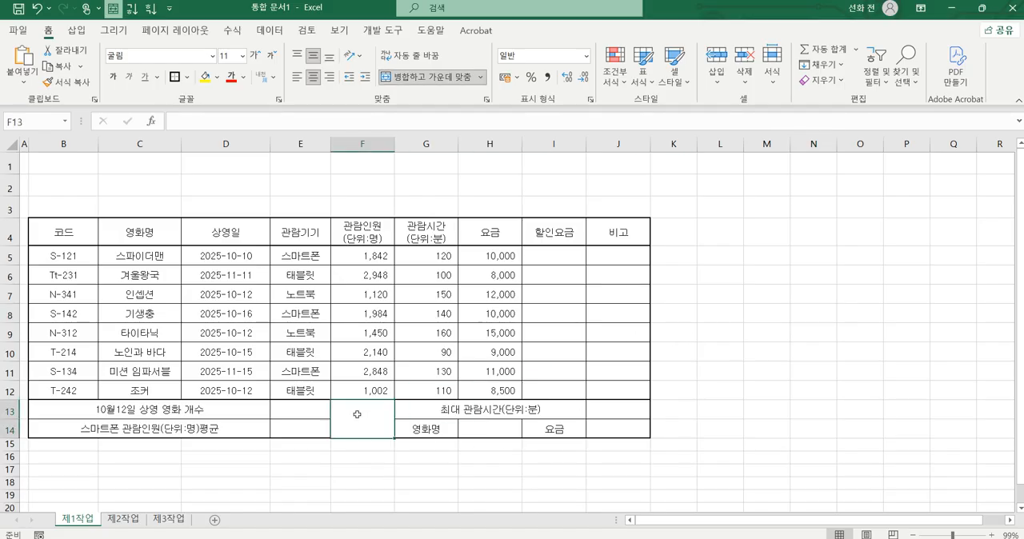
pyautogui.hotkey('ctrl', '2')
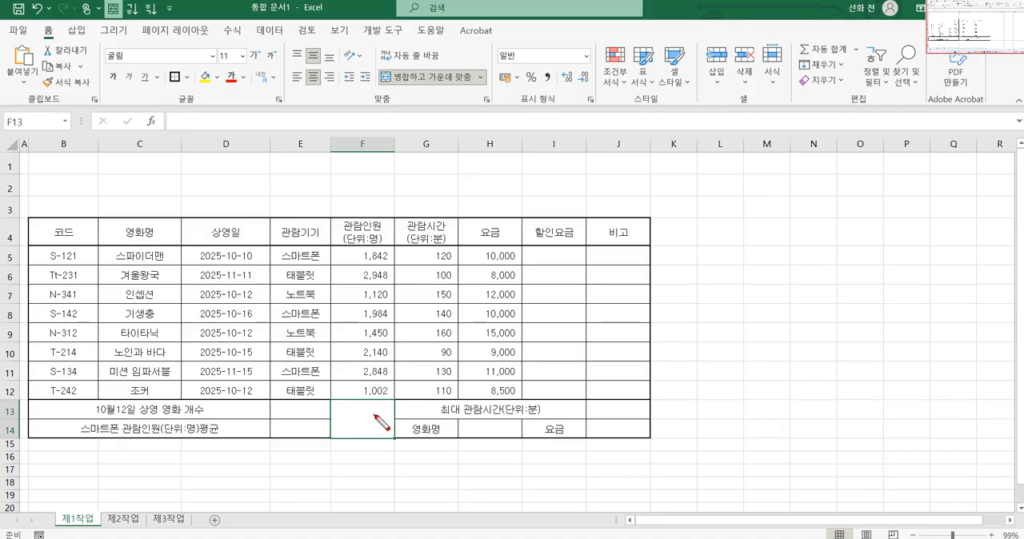
pyautogui.moveTo(397, 402); pyautogui.dragTo(358, 437)
pyautogui.moveTo(344, 405); pyautogui.dragTo(392, 438)
pyautogui.press('Escape')
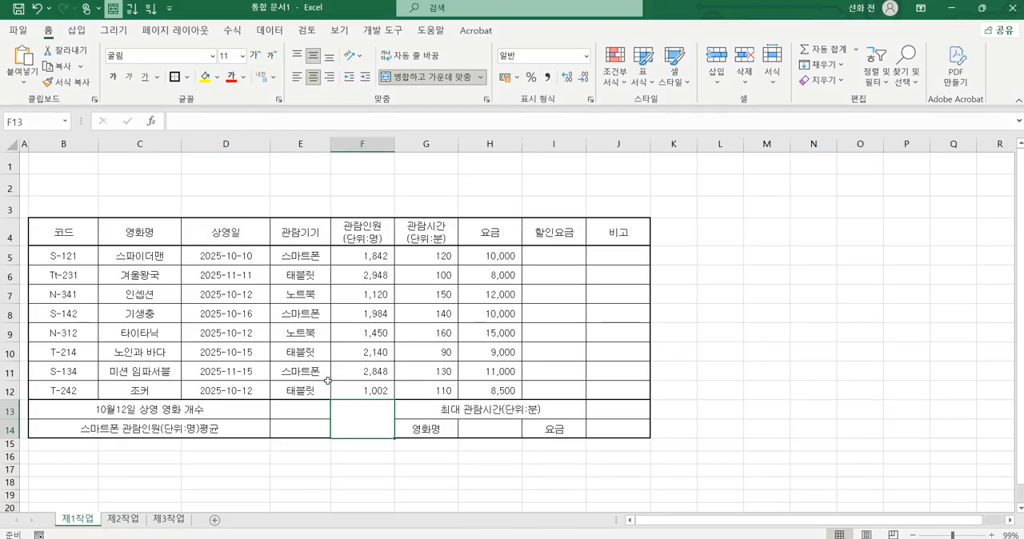
pyautogui.hotkey('ctrl', '2')
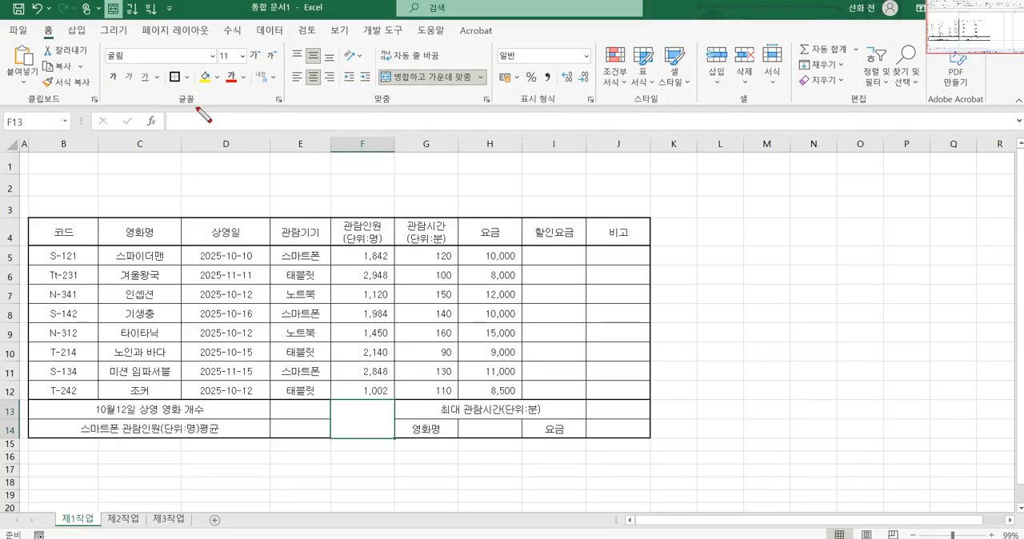
pyautogui.moveTo(198, 107)
pyautogui.mouseDown()
pyautogui.moveTo(164, 53)
pyautogui.moveTo(202, 118)
pyautogui.moveTo(197, 90)
pyautogui.mouseUp()
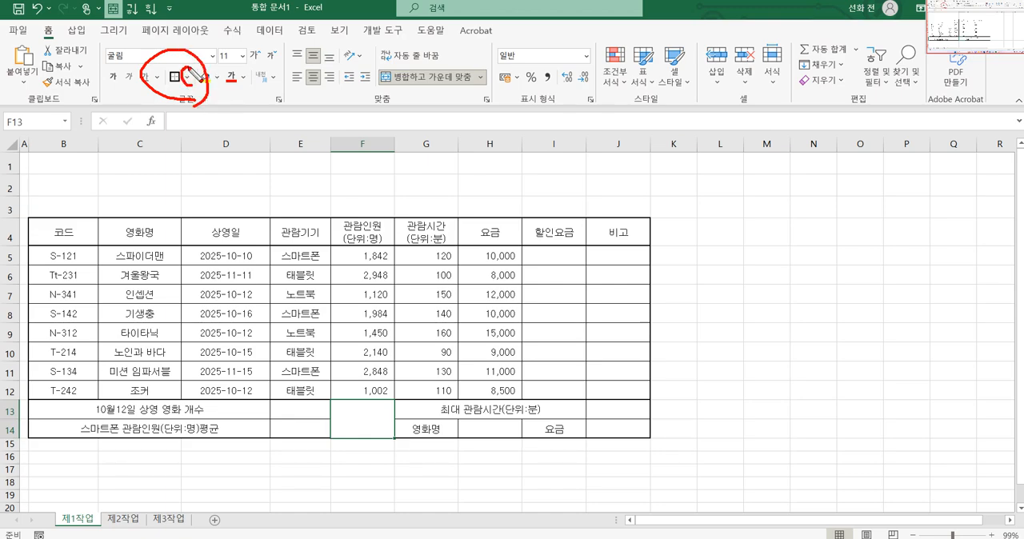
pyautogui.press('Escape')
pyautogui.click(187, 81)
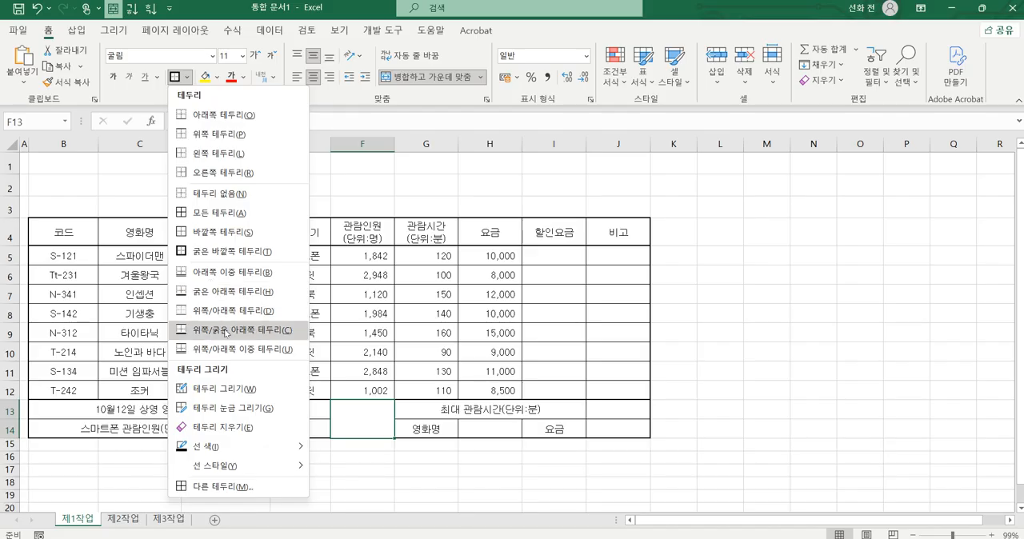
pyautogui.click(232, 487)
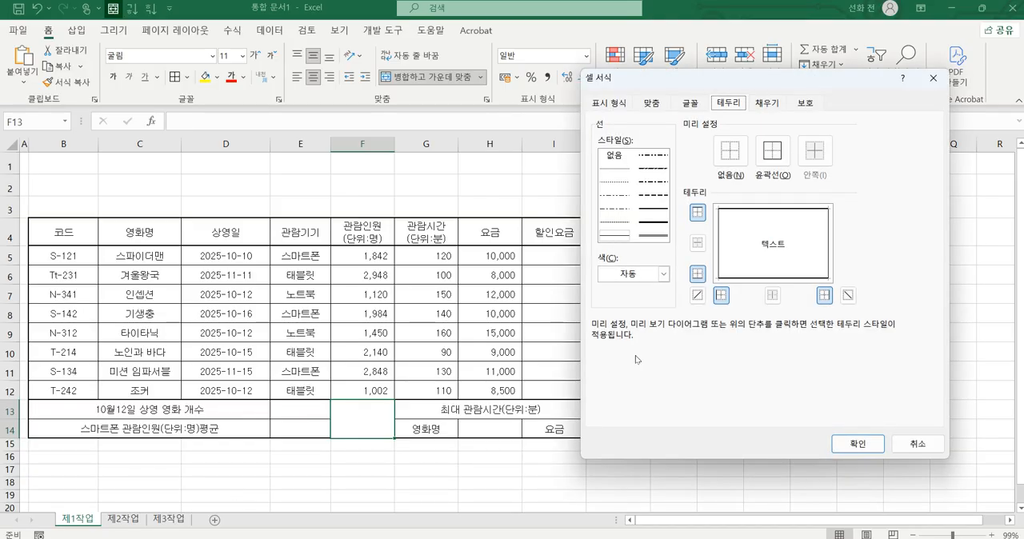
pyautogui.hotkey('ctrl', '2')
pyautogui.moveTo(719, 302)
pyautogui.mouseDown()
pyautogui.moveTo(680, 290)
pyautogui.moveTo(702, 304)
pyautogui.mouseUp()
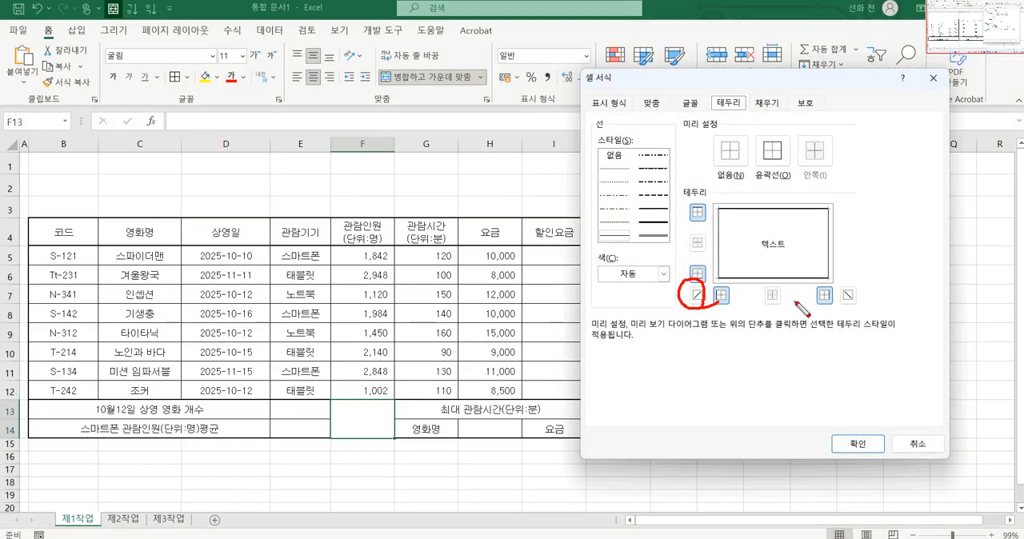
pyautogui.moveTo(857, 317)
pyautogui.mouseDown()
pyautogui.moveTo(834, 293)
pyautogui.moveTo(858, 315)
pyautogui.mouseUp()
pyautogui.press('Escape')
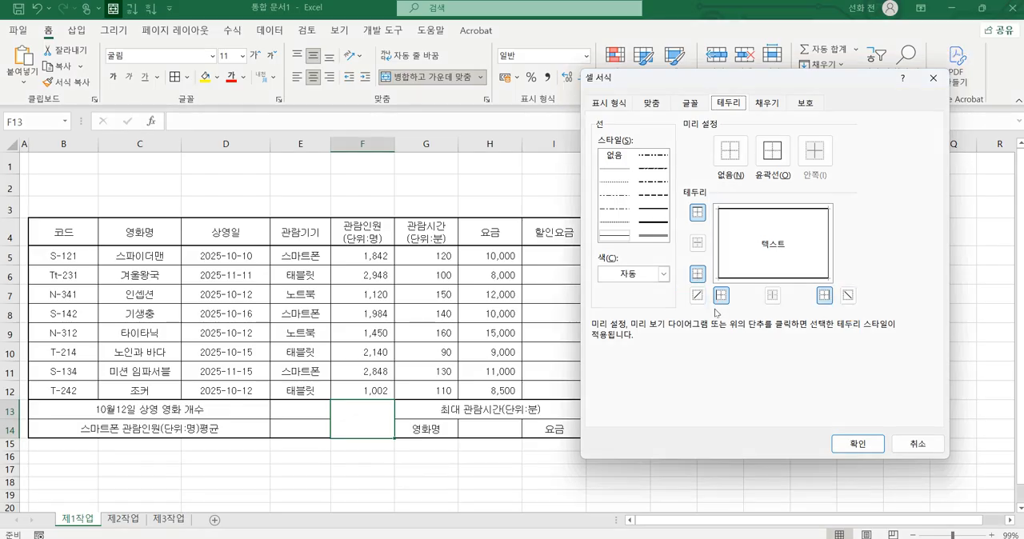
pyautogui.click(699, 297)
pyautogui.click(847, 295)
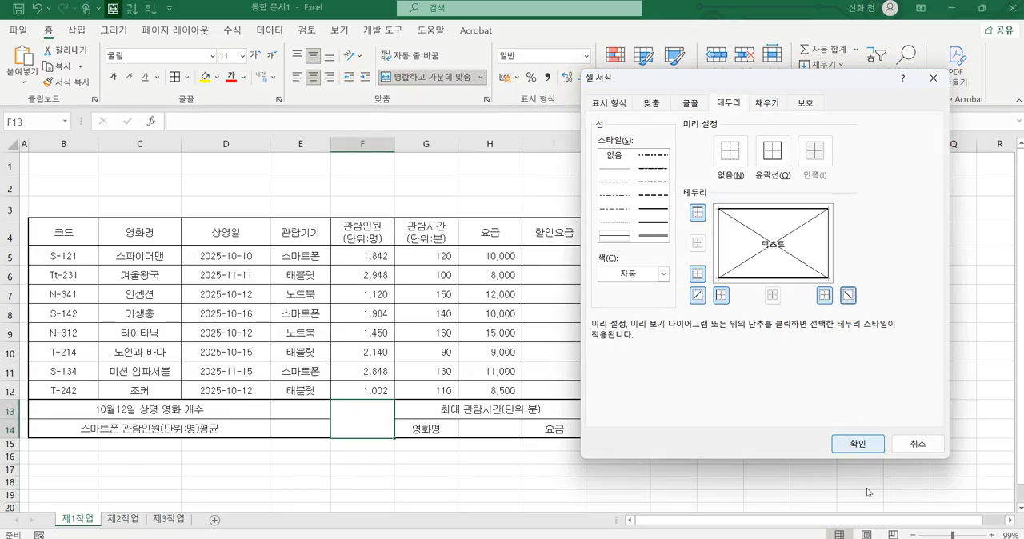
pyautogui.click(858, 444)
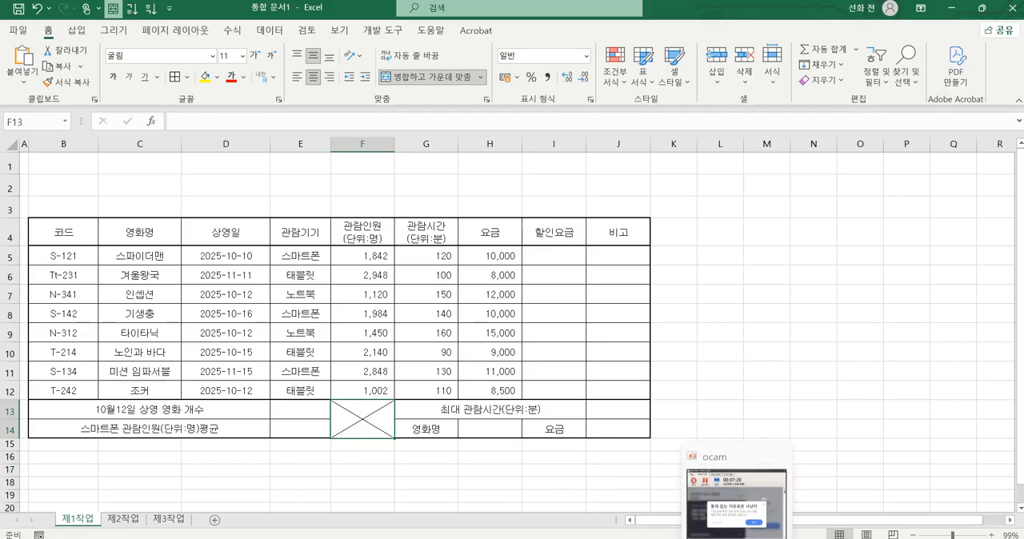
# Step: Switch to the exam PDF and read the conditions below the table for the title shape and remaining formatting
pyautogui.moveTo(618, 538)
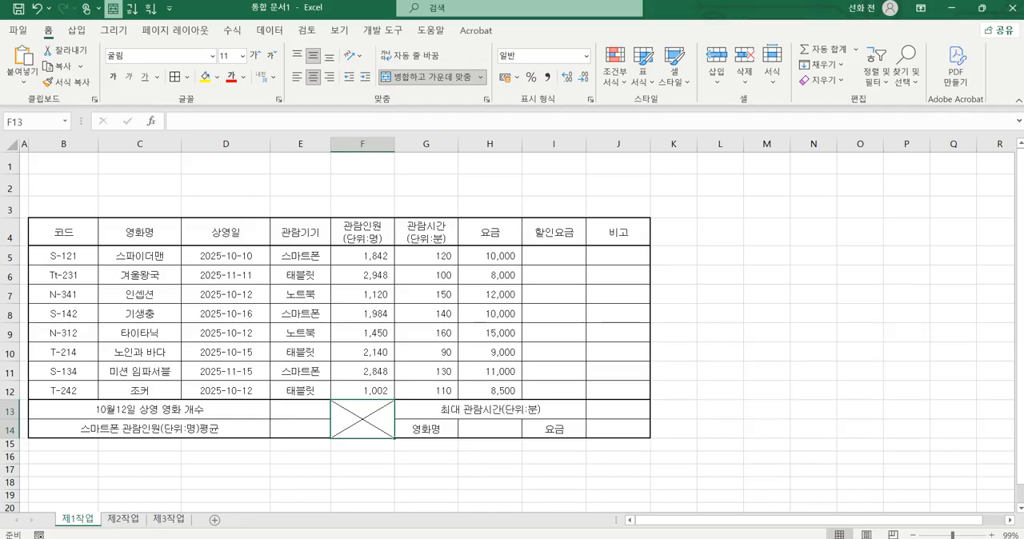
pyautogui.click(616, 482)
pyautogui.scroll(-3, 503, 361)
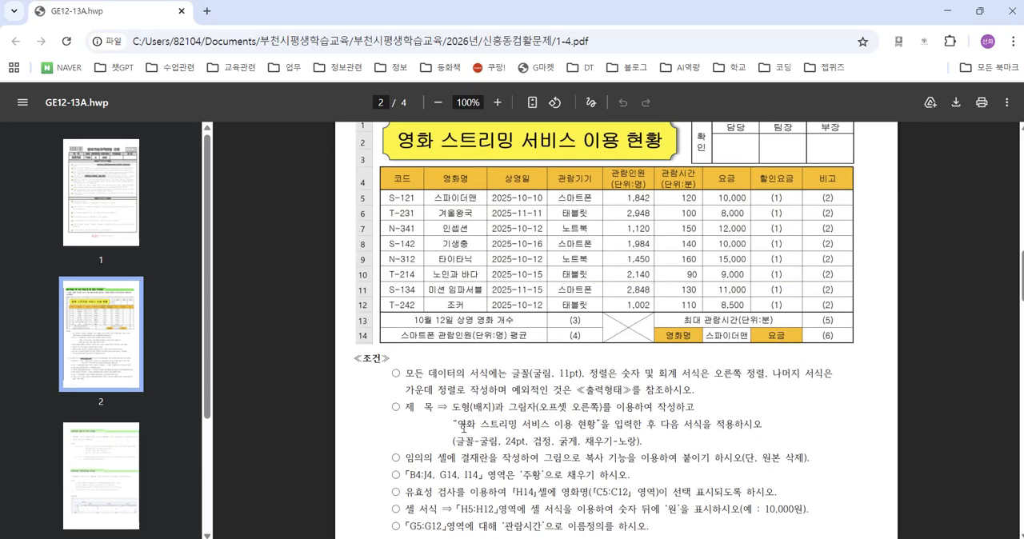
# Step: Review the title condition in the exam PDF for the required shape, shadow, font and fill
pyautogui.moveTo(450, 416); pyautogui.dragTo(610, 417)
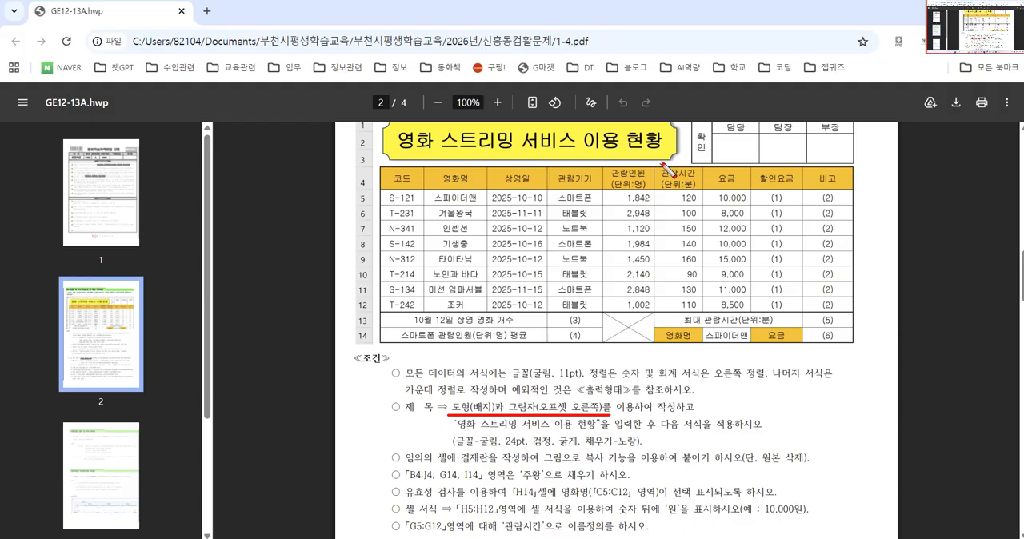
pyautogui.moveTo(673, 121)
pyautogui.mouseDown()
pyautogui.moveTo(681, 159)
pyautogui.moveTo(672, 164)
pyautogui.mouseUp()
pyautogui.moveTo(457, 453); pyautogui.dragTo(640, 453)
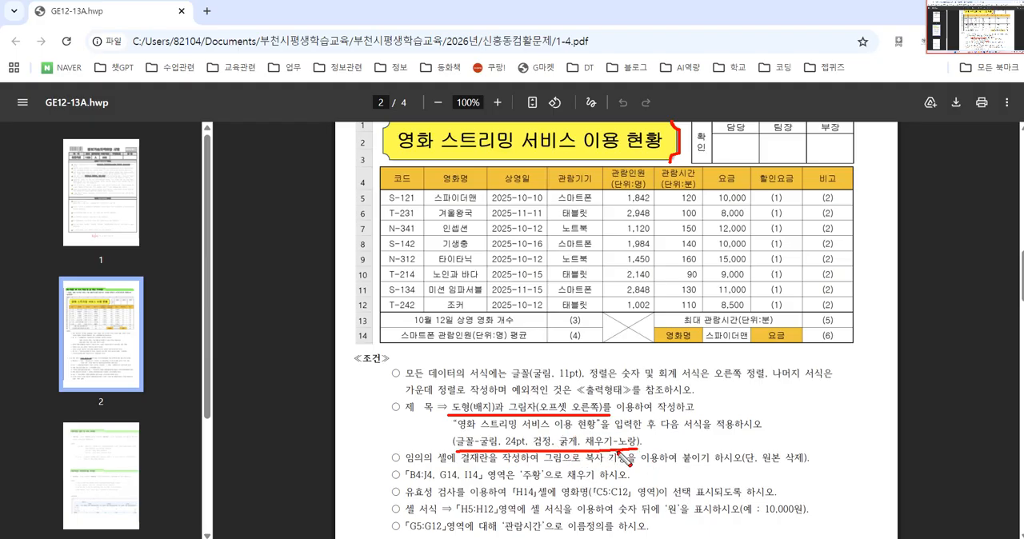
pyautogui.press('Escape')
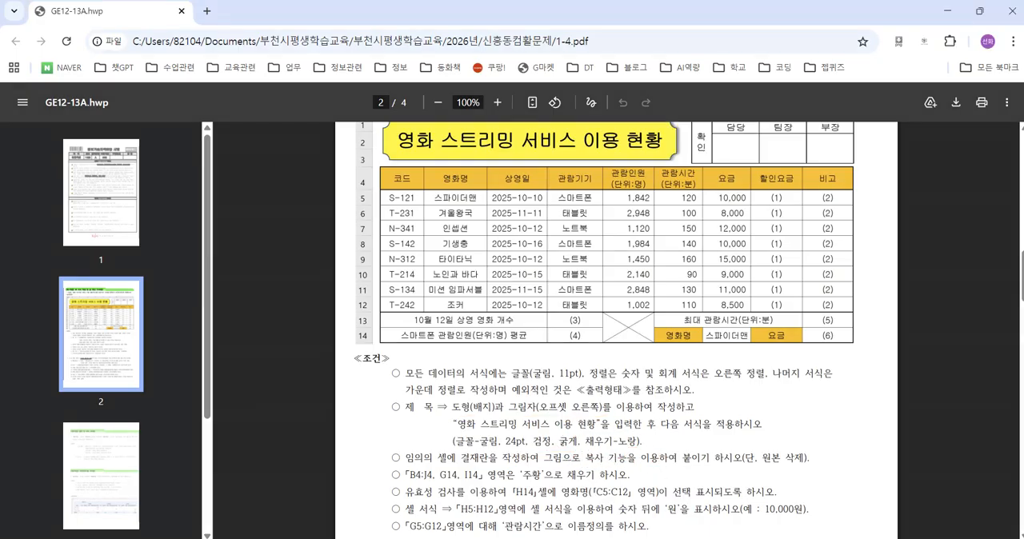
# Step: Switch back to Excel and draw a badge (배지) shape about 16.4 cm by 2.1 cm over rows 1–3, from column B to G
pyautogui.hotkey('alt', 'Tab')
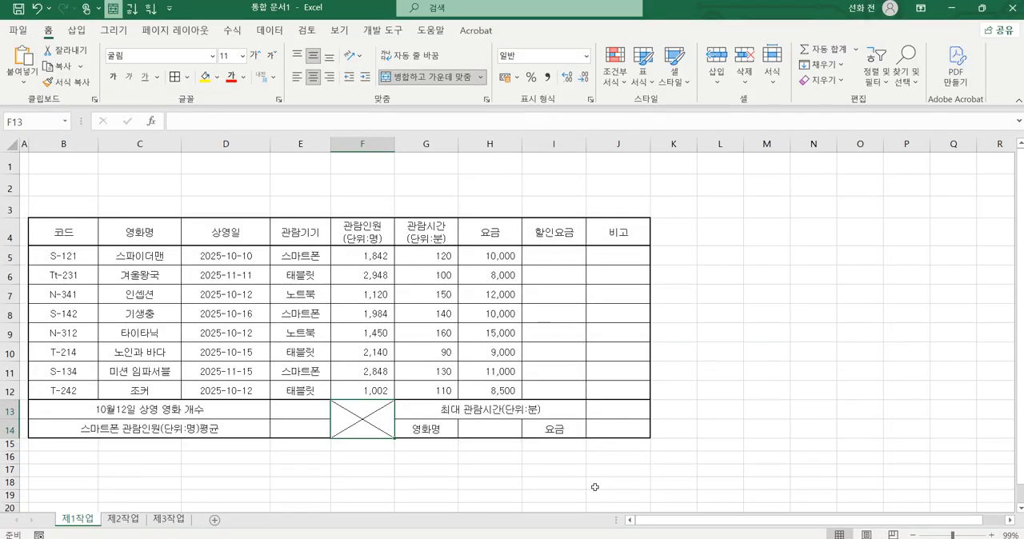
pyautogui.click(77, 30)
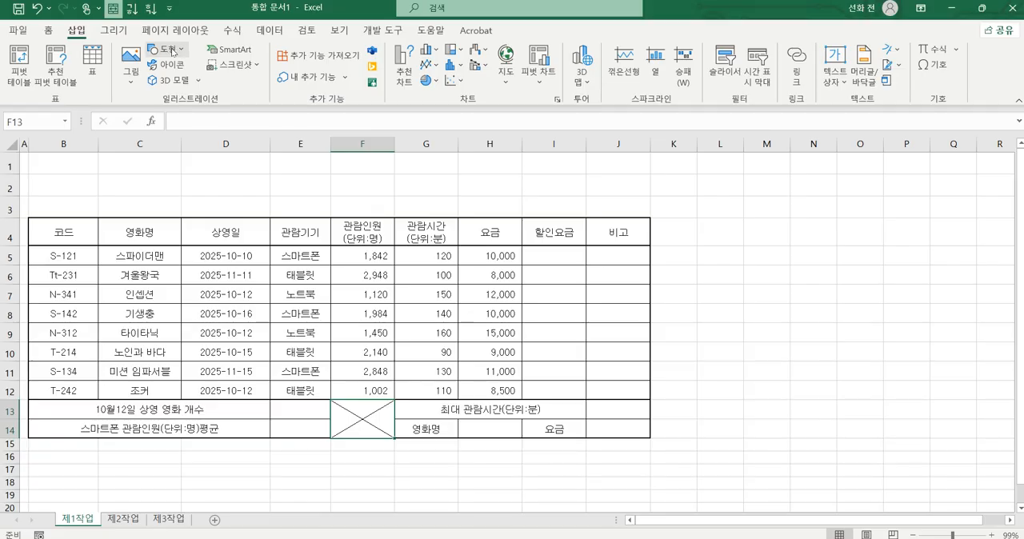
pyautogui.click(174, 51)
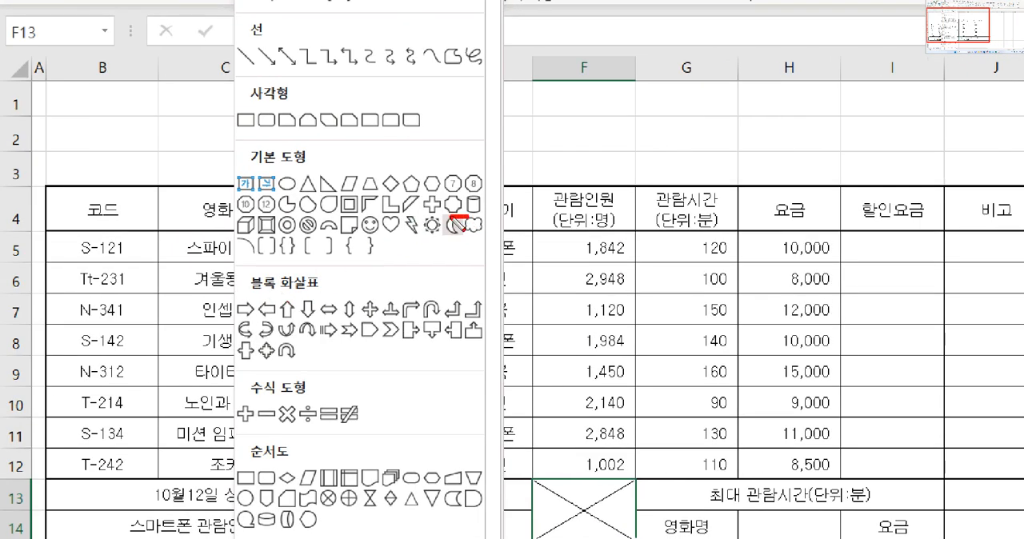
pyautogui.moveTo(468, 216)
pyautogui.mouseDown()
pyautogui.moveTo(452, 194)
pyautogui.moveTo(474, 226)
pyautogui.mouseUp()
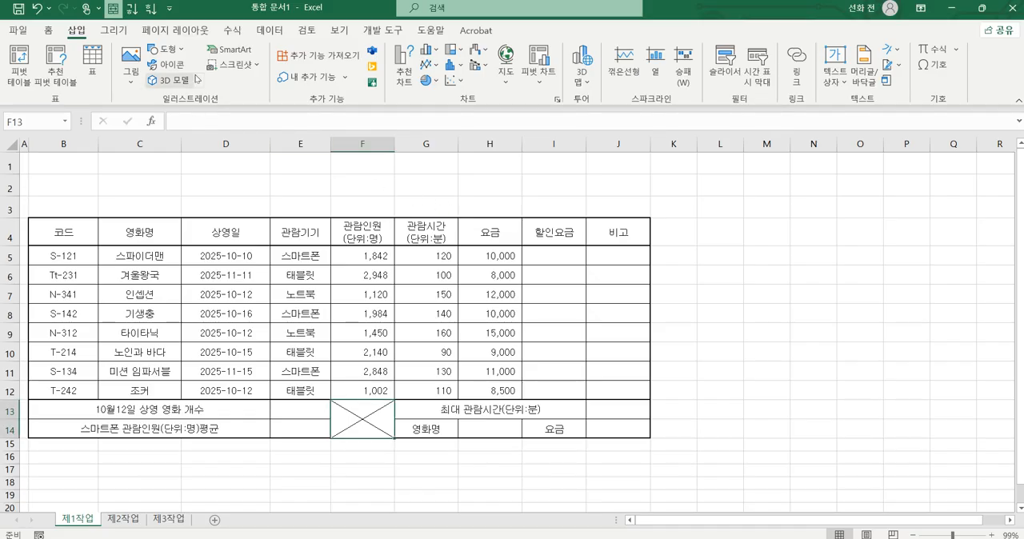
pyautogui.click(167, 49)
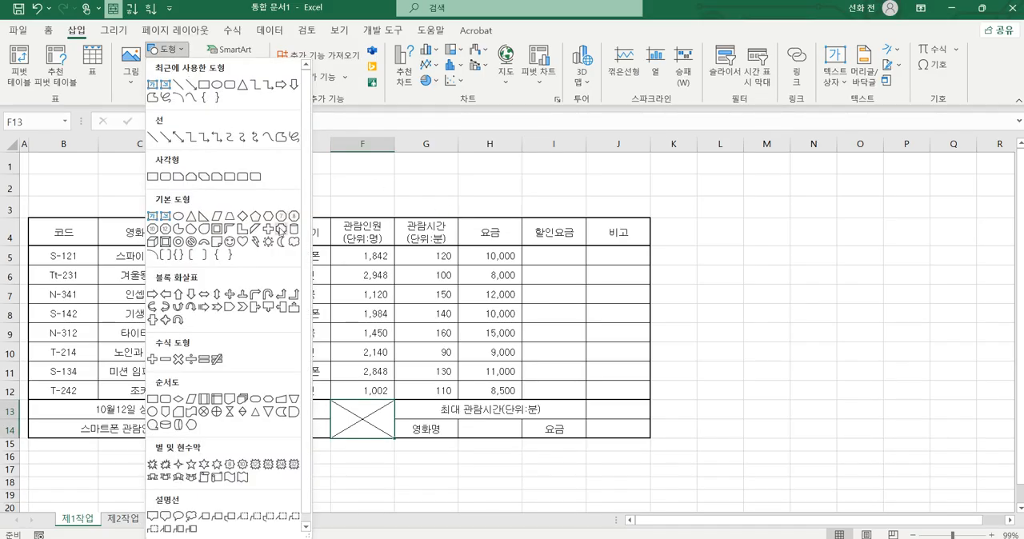
pyautogui.click(281, 232)
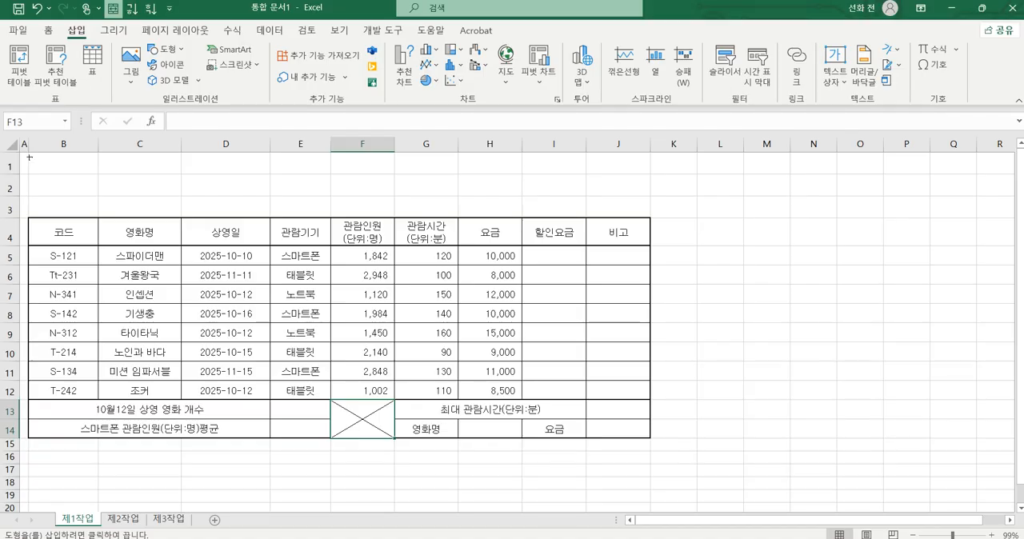
pyautogui.moveTo(34, 161)
pyautogui.mouseDown()
pyautogui.moveTo(128, 201)
pyautogui.moveTo(453, 212)
pyautogui.moveTo(439, 218)
pyautogui.moveTo(439, 209)
pyautogui.mouseUp()
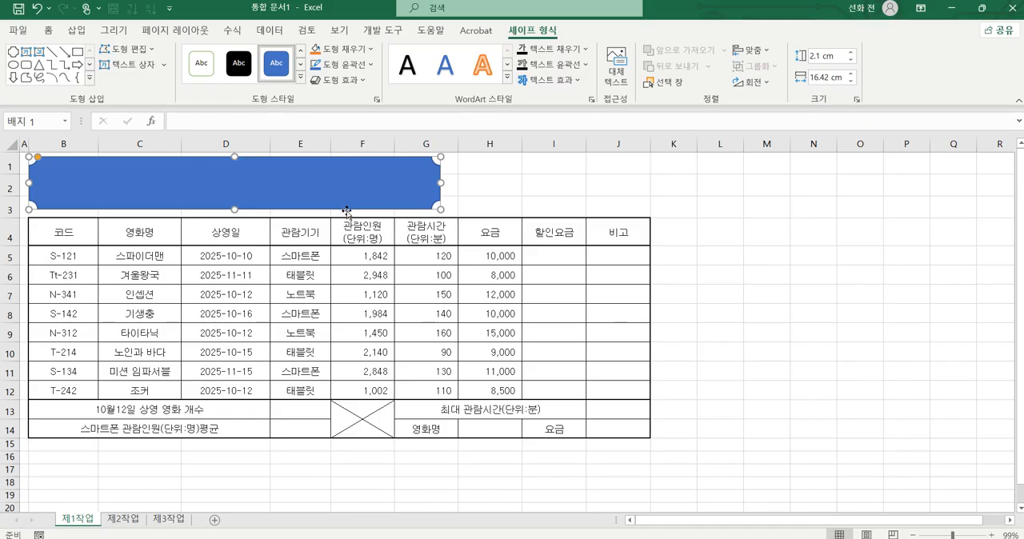
pyautogui.click(49, 32)
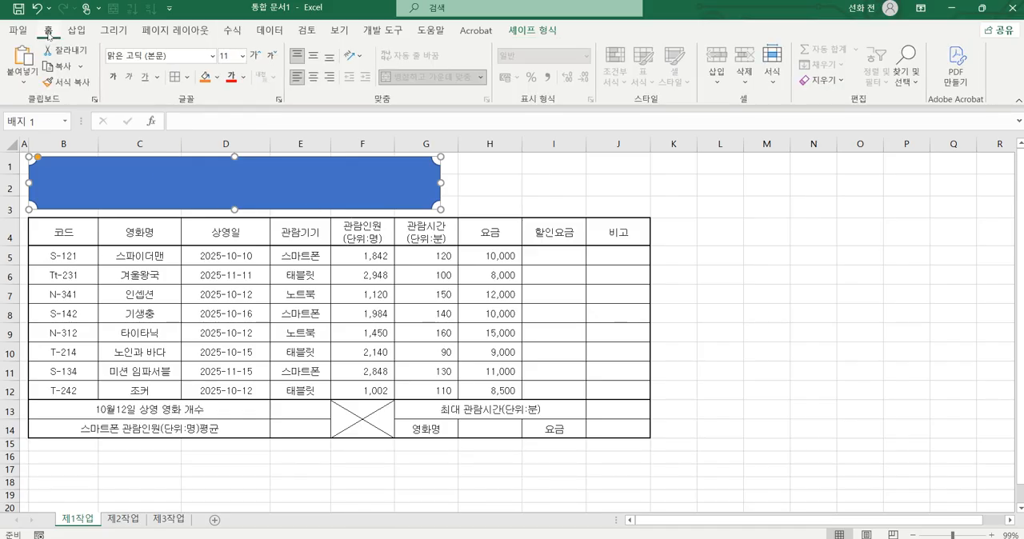
pyautogui.click(273, 203)
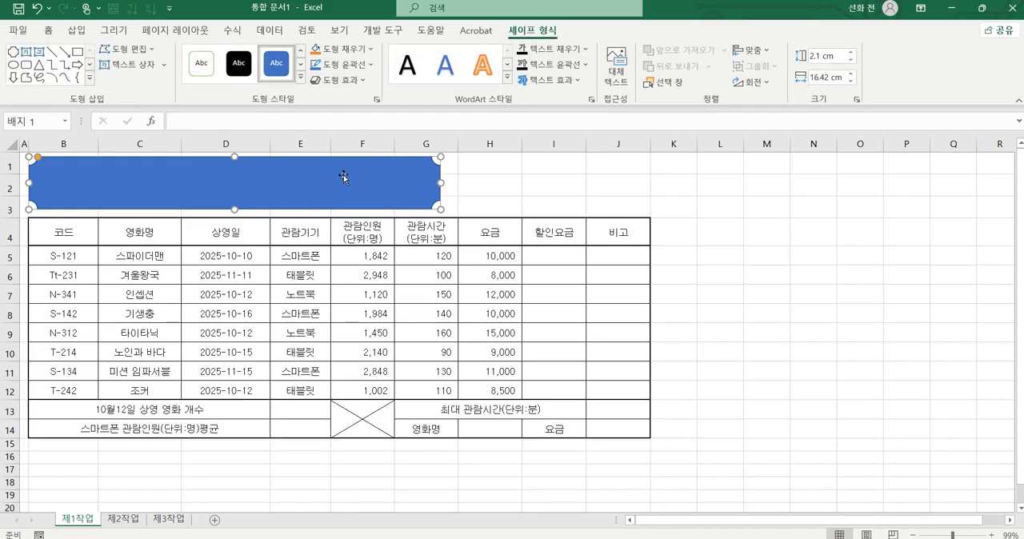
pyautogui.hotkey('ctrl', '2')
pyautogui.moveTo(362, 59)
pyautogui.mouseDown()
pyautogui.moveTo(321, 55)
pyautogui.moveTo(366, 53)
pyautogui.moveTo(360, 104)
pyautogui.moveTo(316, 72)
pyautogui.moveTo(364, 98)
pyautogui.mouseUp()
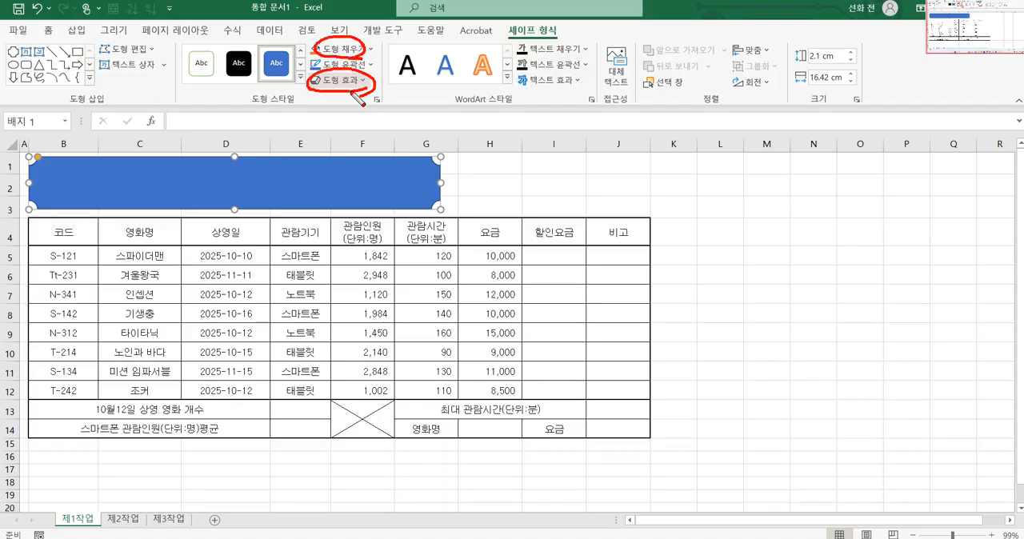
pyautogui.press('Escape')
pyautogui.click(47, 31)
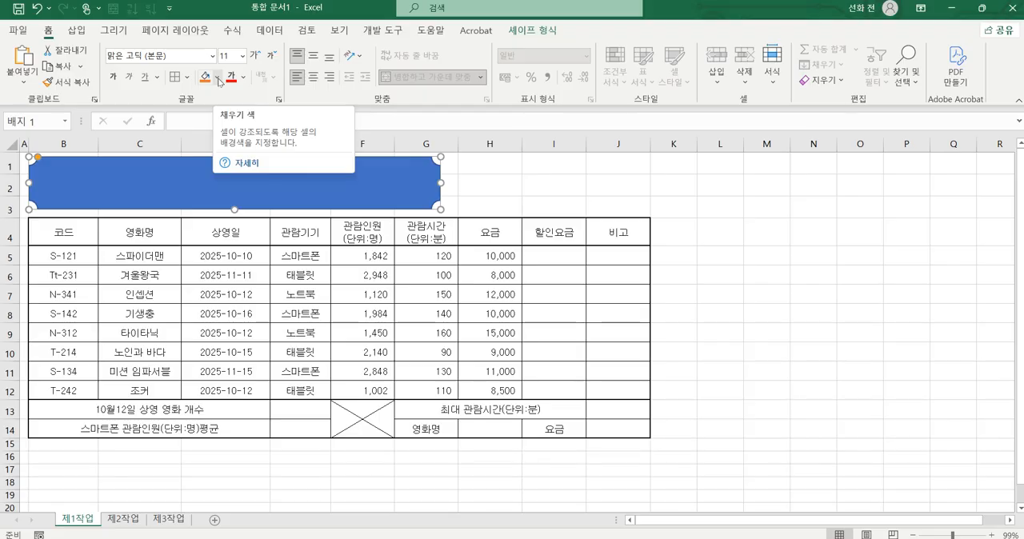
pyautogui.hotkey('ctrl', '2')
pyautogui.moveTo(576, 39)
pyautogui.mouseDown()
pyautogui.moveTo(501, 34)
pyautogui.moveTo(580, 32)
pyautogui.moveTo(516, 52)
pyautogui.moveTo(570, 23)
pyautogui.moveTo(511, 40)
pyautogui.mouseUp()
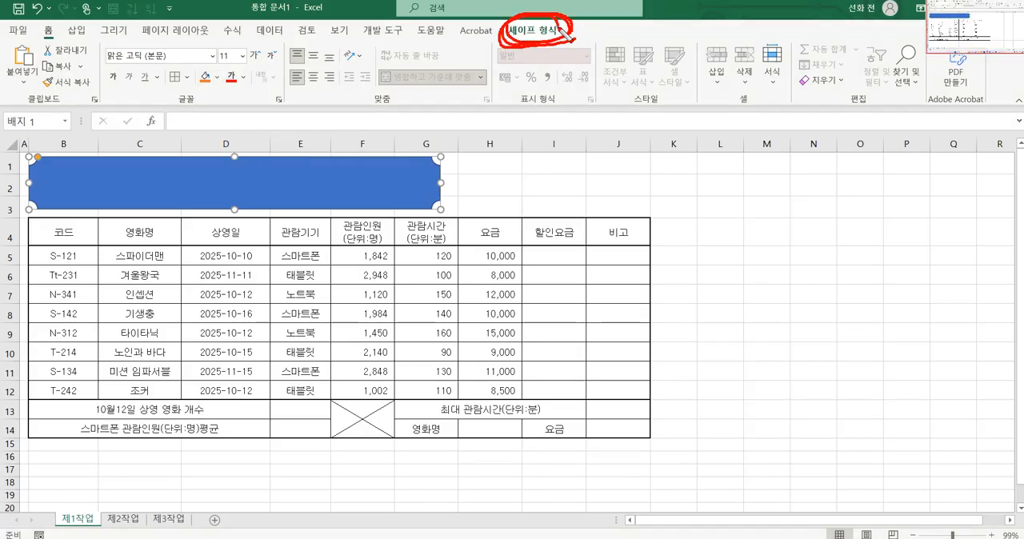
pyautogui.press('Escape')
# Step: Fill the badge shape with the standard yellow (노랑) color
pyautogui.click(543, 32)
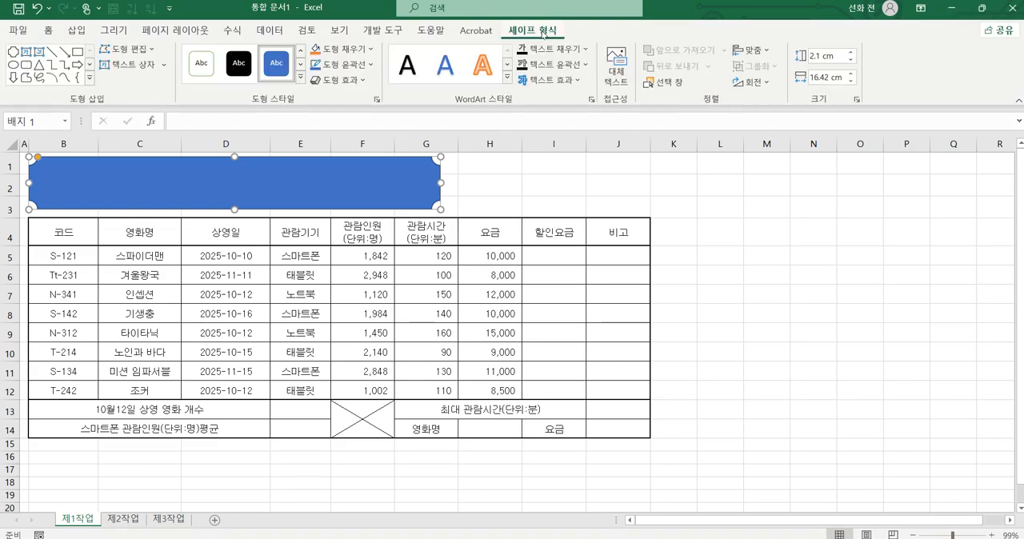
pyautogui.click(372, 51)
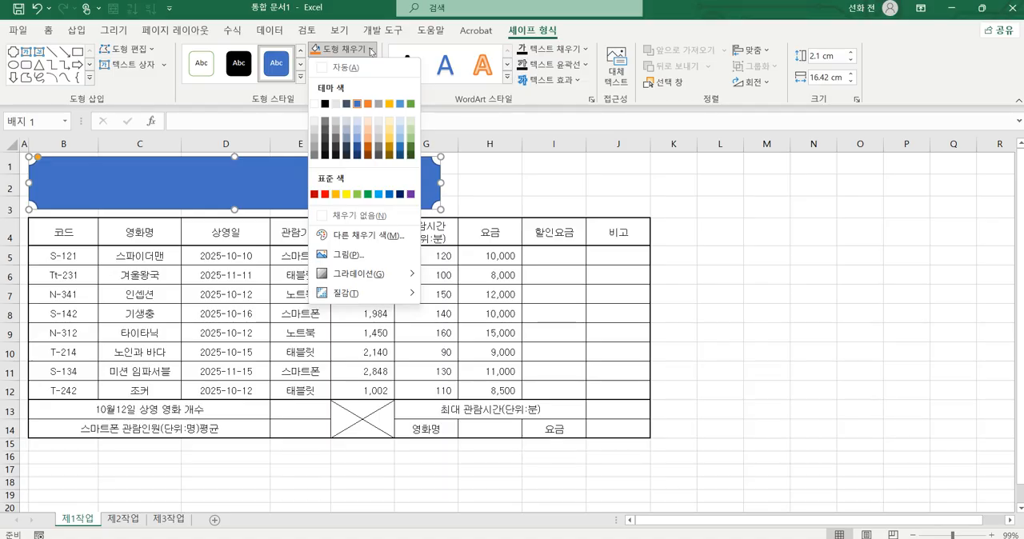
pyautogui.click(348, 196)
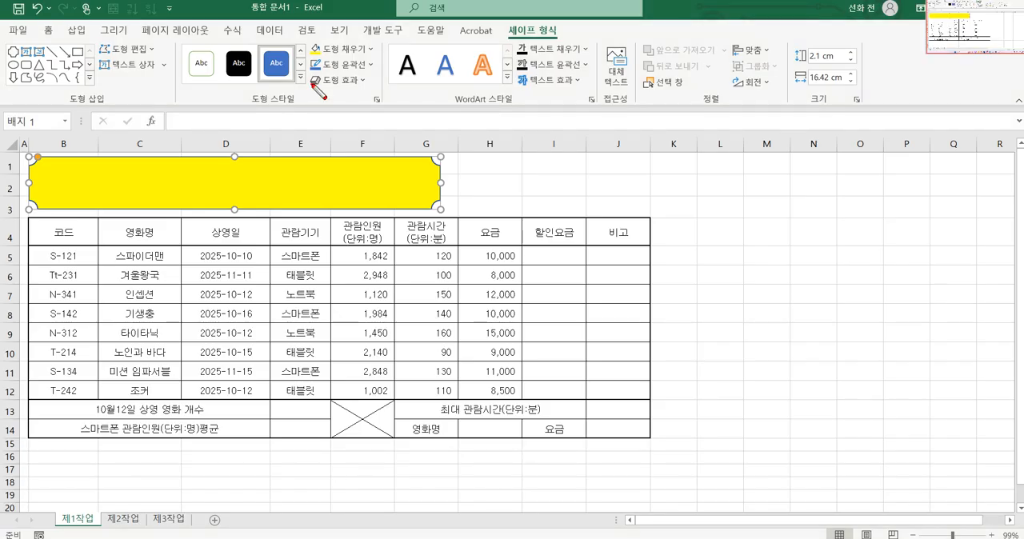
# Step: Apply the outer offset-right shadow (오프셋 오른쪽) to the badge shape
pyautogui.moveTo(314, 87)
pyautogui.mouseDown()
pyautogui.moveTo(388, 103)
pyautogui.moveTo(336, 72)
pyautogui.moveTo(310, 90)
pyautogui.mouseUp()
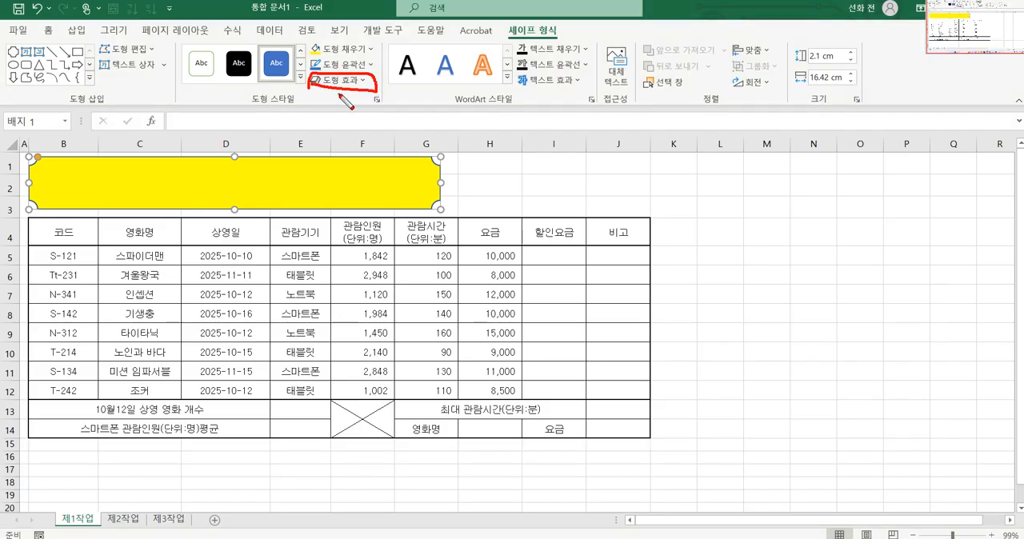
pyautogui.press('Escape')
pyautogui.click(361, 81)
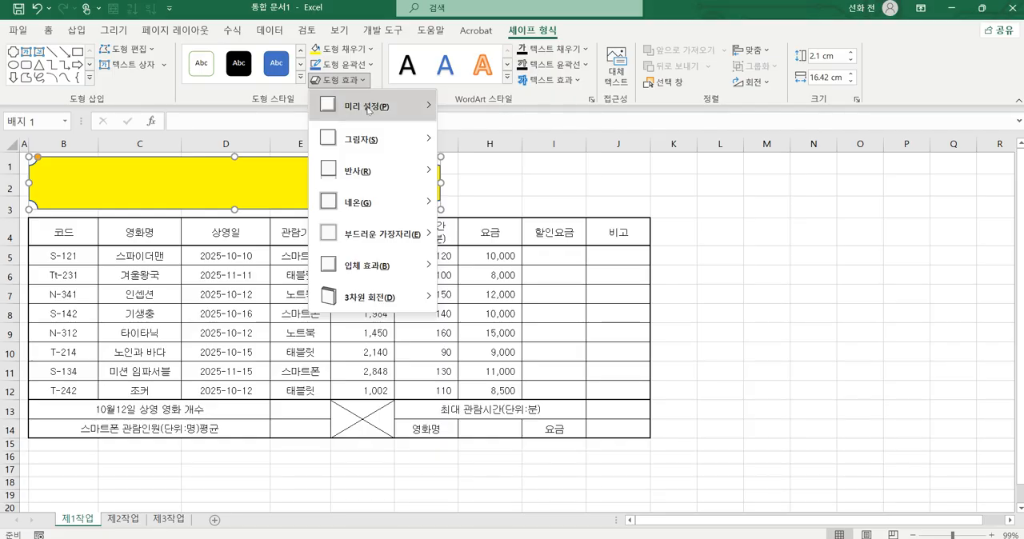
pyautogui.moveTo(380, 144)
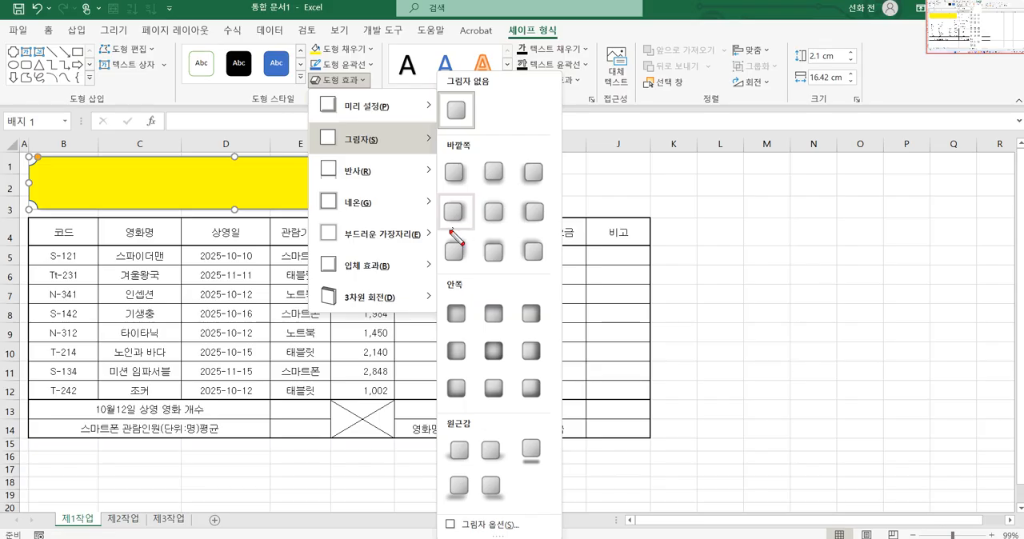
pyautogui.moveTo(448, 232)
pyautogui.mouseDown()
pyautogui.moveTo(502, 247)
pyautogui.moveTo(506, 238)
pyautogui.mouseUp()
pyautogui.press('Escape')
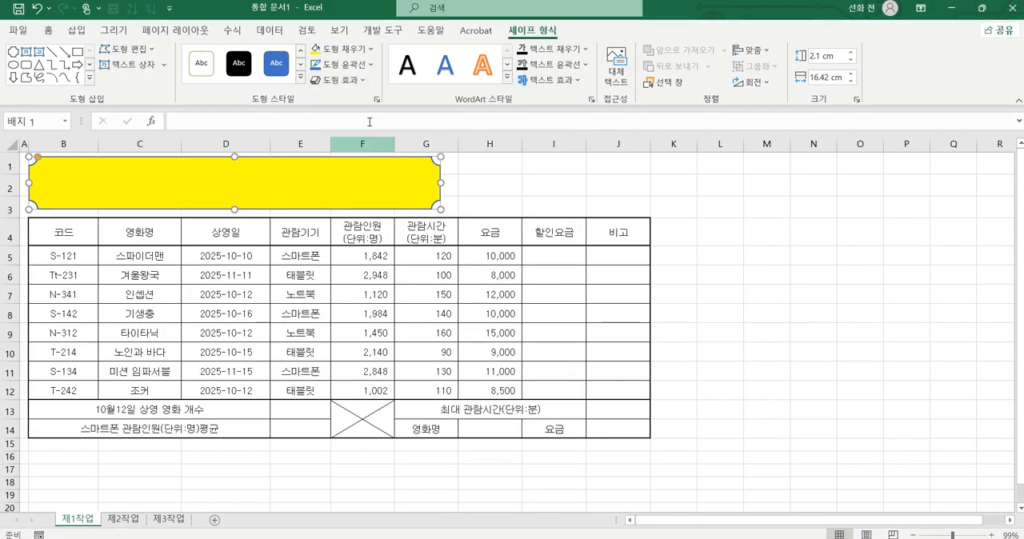
pyautogui.click(361, 88)
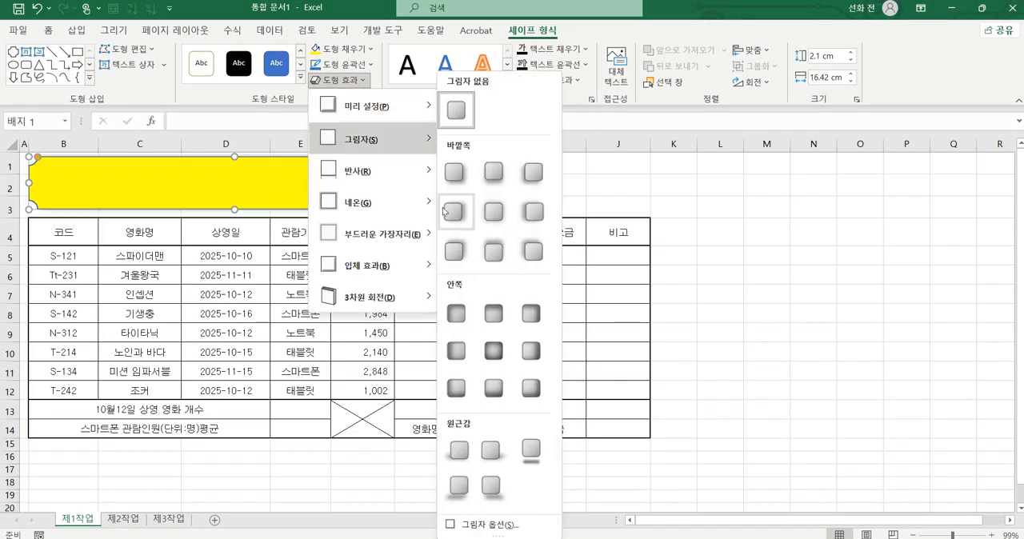
pyautogui.click(458, 216)
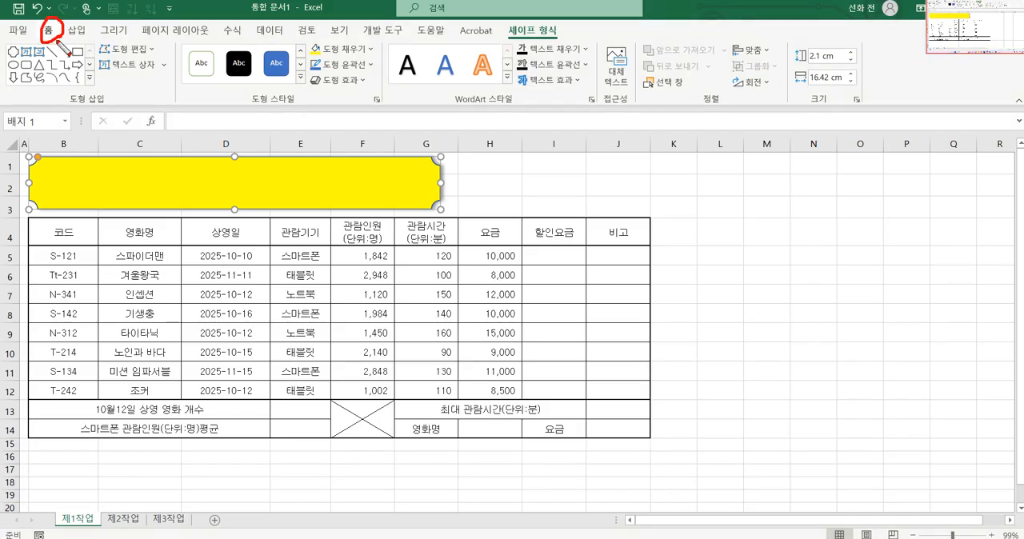
# Step: Set the badge shape's text font to 굴림 at 24 pt
pyautogui.click(50, 32)
pyautogui.click(182, 54)
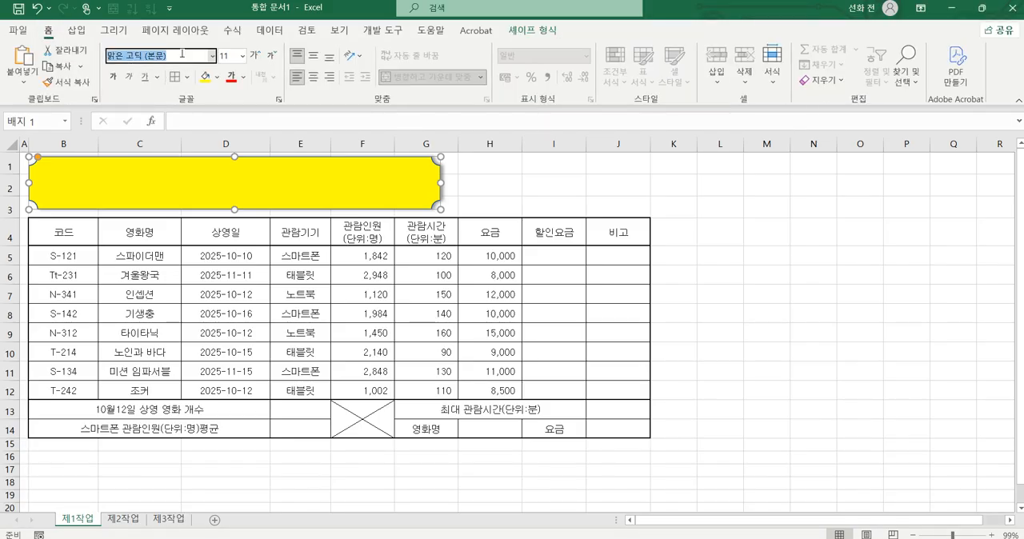
pyautogui.write('굴림')
pyautogui.press('Return')
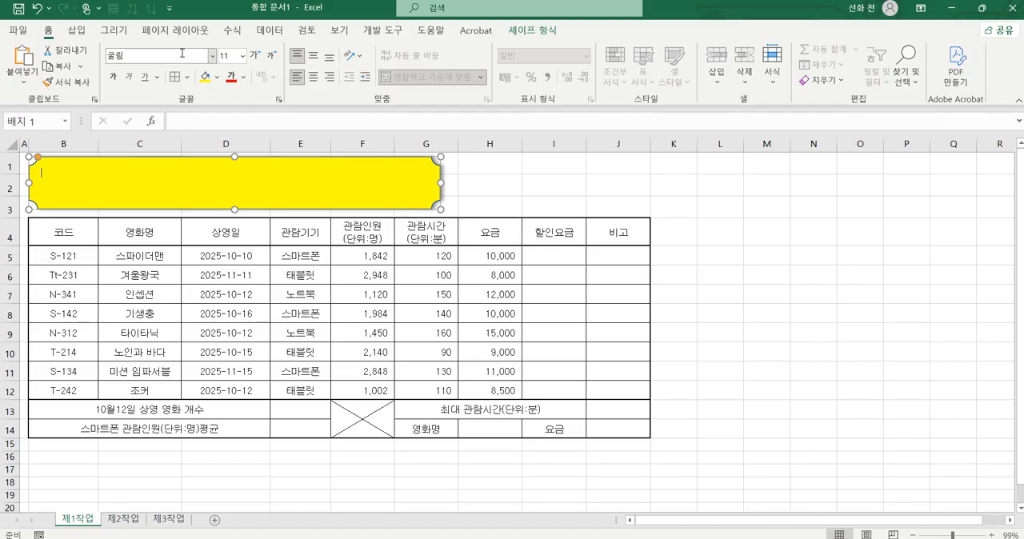
pyautogui.click(231, 56)
pyautogui.press('Return')
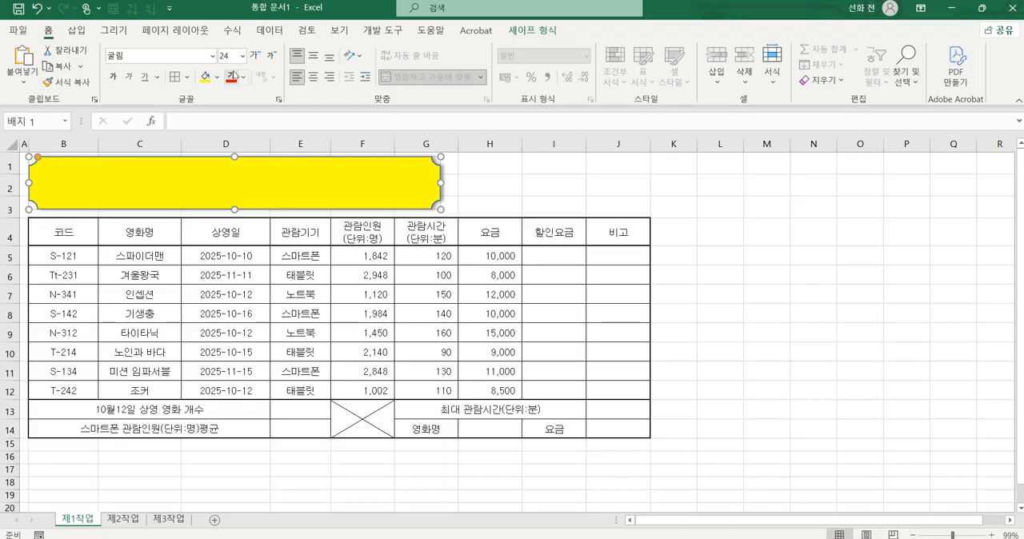
# Step: Make the badge shape's text black and bold
pyautogui.click(244, 78)
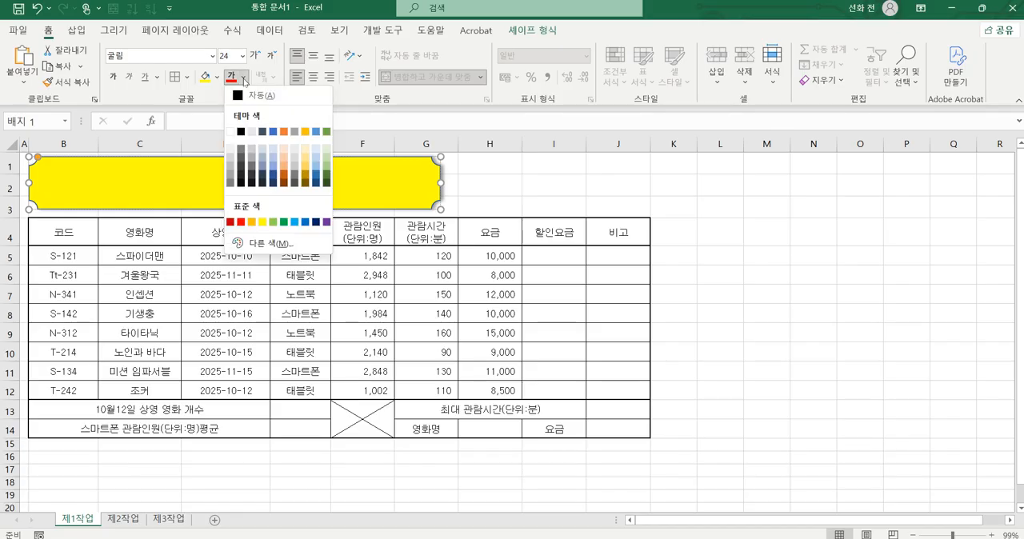
pyautogui.click(241, 133)
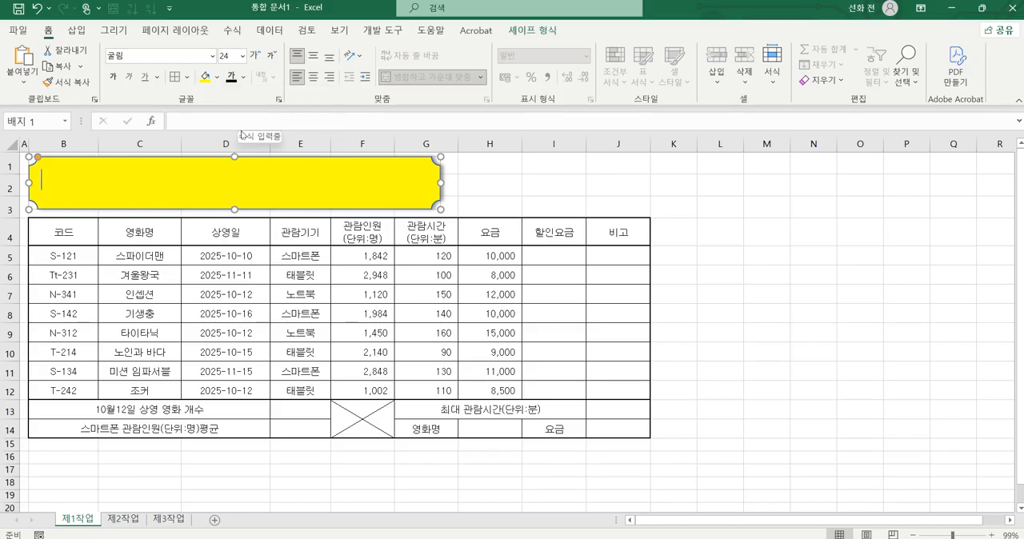
pyautogui.click(114, 80)
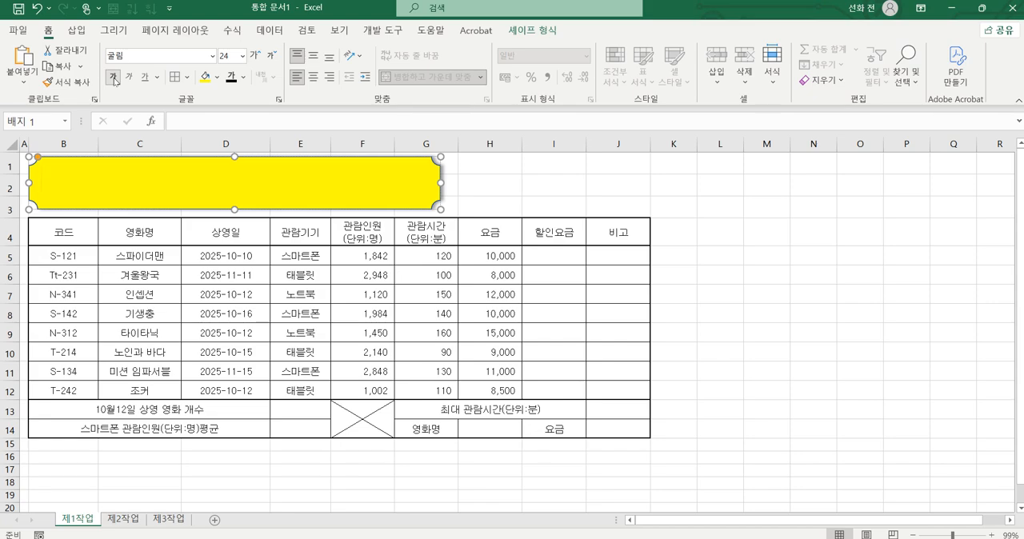
pyautogui.hotkey('ctrl', '2')
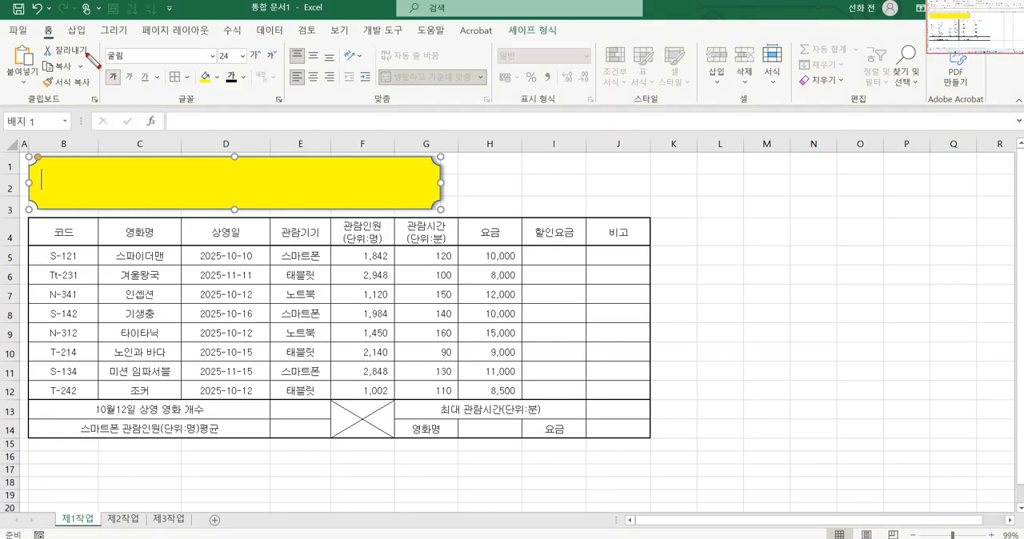
pyautogui.moveTo(120, 59); pyautogui.dragTo(128, 65)
pyautogui.moveTo(240, 67); pyautogui.dragTo(236, 50)
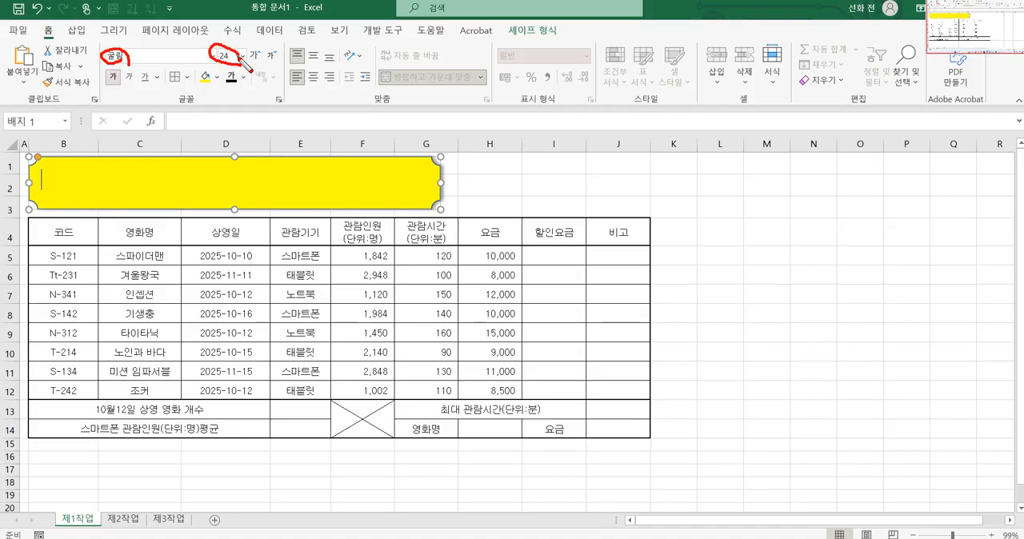
pyautogui.moveTo(234, 91)
pyautogui.mouseDown()
pyautogui.moveTo(245, 77)
pyautogui.moveTo(236, 91)
pyautogui.mouseUp()
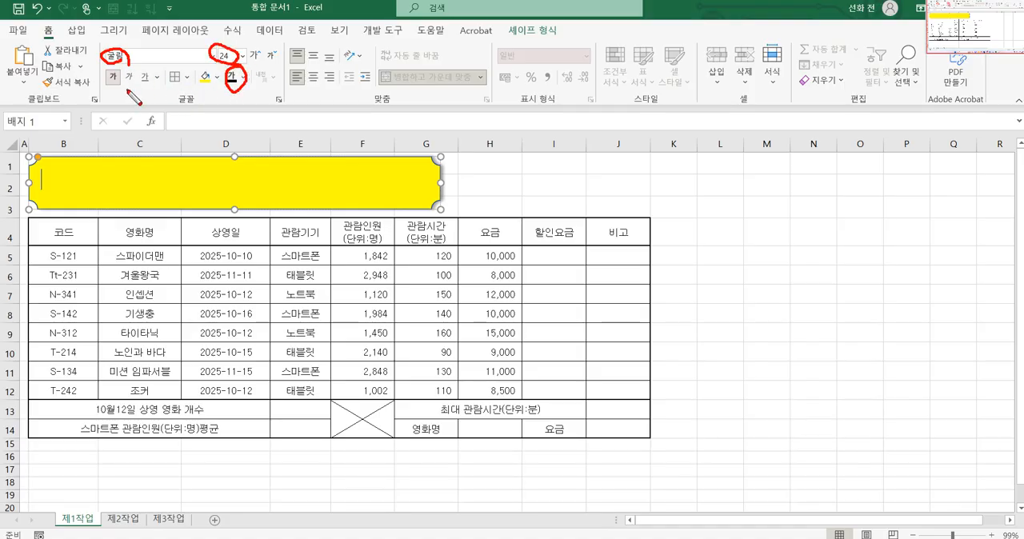
pyautogui.moveTo(127, 89)
pyautogui.mouseDown()
pyautogui.moveTo(135, 79)
pyautogui.moveTo(131, 90)
pyautogui.mouseUp()
pyautogui.press('Escape')
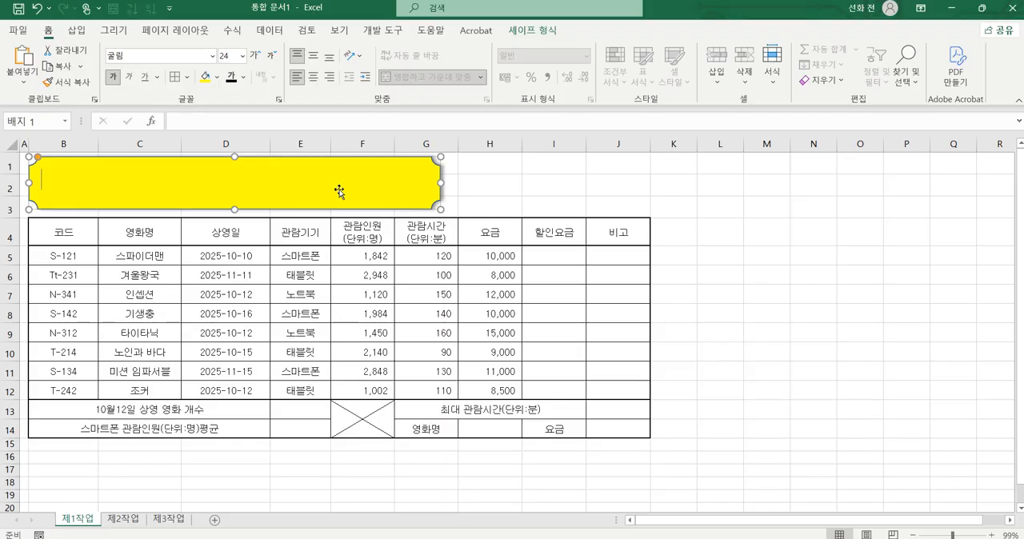
# Step: Enter the title "영화 스트리밍 서비스 이용 현황" in the yellow badge shape
pyautogui.write('영화')
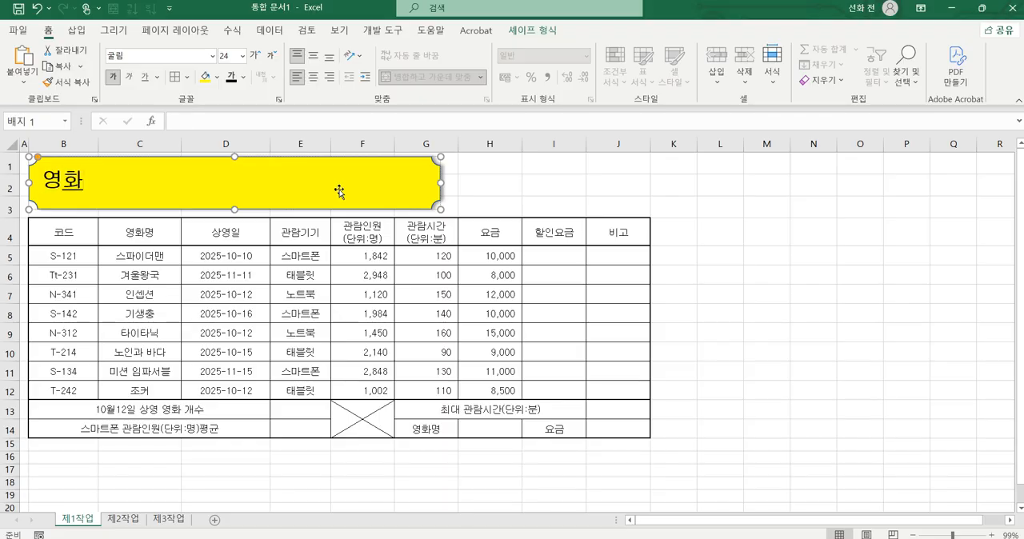
pyautogui.write(' 스트리밍 ')
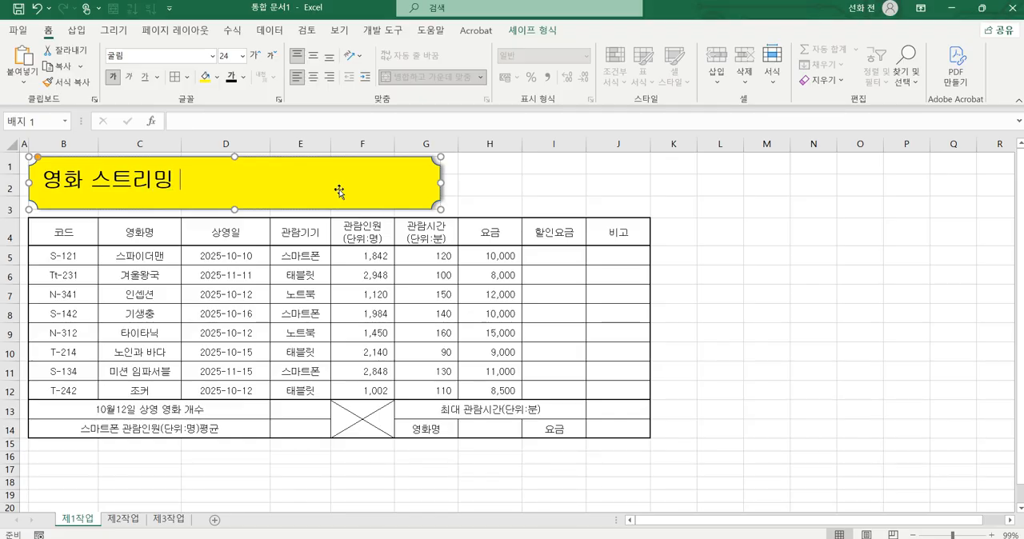
pyautogui.write('서비스 이용 현황')
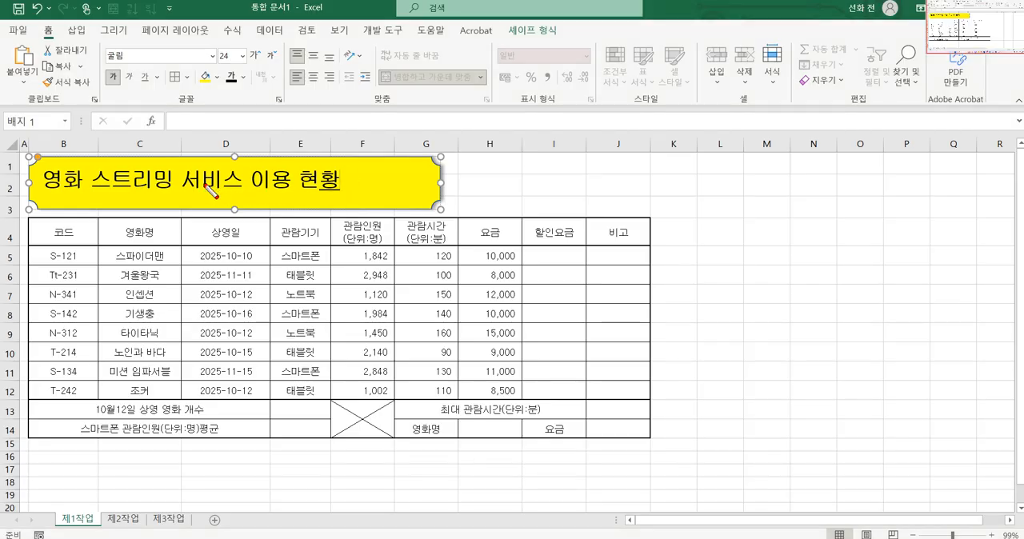
pyautogui.moveTo(165, 182); pyautogui.dragTo(307, 194)
pyautogui.moveTo(250, 158); pyautogui.dragTo(247, 210)
pyautogui.moveTo(233, 199)
pyautogui.mouseDown()
pyautogui.moveTo(243, 209)
pyautogui.moveTo(269, 166)
pyautogui.mouseUp()
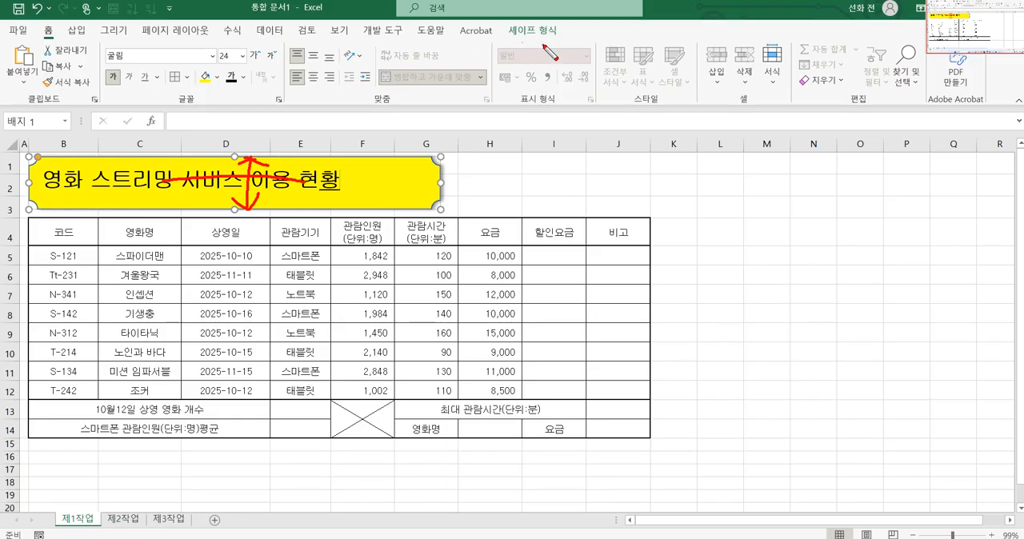
pyautogui.moveTo(554, 40)
pyautogui.mouseDown()
pyautogui.moveTo(510, 32)
pyautogui.moveTo(557, 26)
pyautogui.mouseUp()
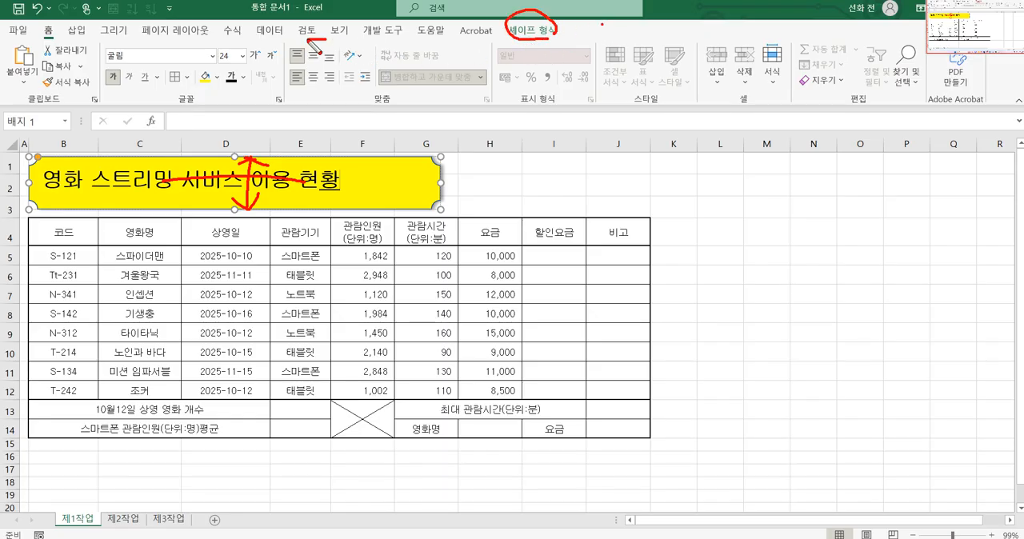
pyautogui.moveTo(315, 49)
pyautogui.mouseDown()
pyautogui.moveTo(305, 101)
pyautogui.moveTo(317, 103)
pyautogui.moveTo(327, 57)
pyautogui.moveTo(313, 24)
pyautogui.mouseUp()
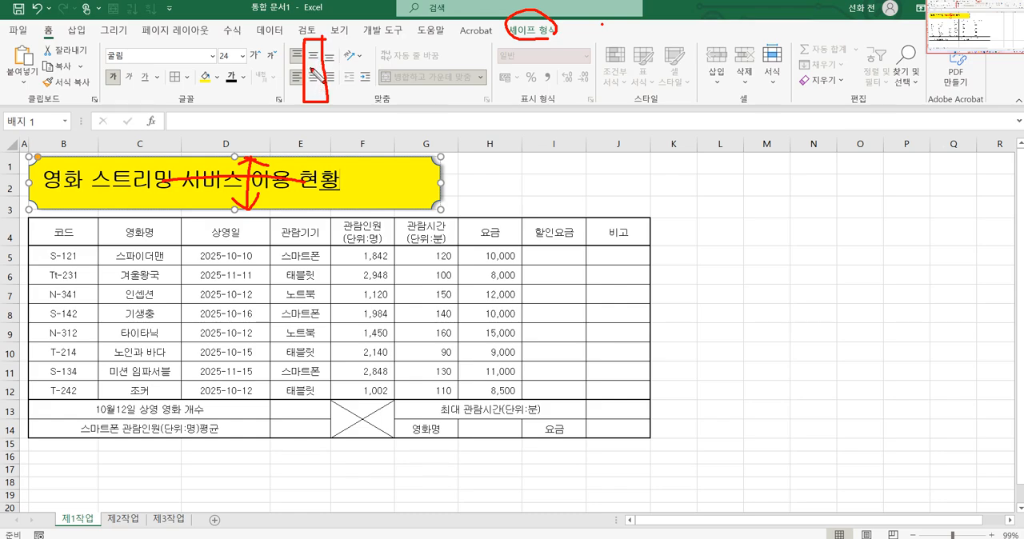
pyautogui.moveTo(310, 50)
pyautogui.mouseDown()
pyautogui.moveTo(332, 46)
pyautogui.moveTo(331, 67)
pyautogui.mouseUp()
pyautogui.press('Escape')
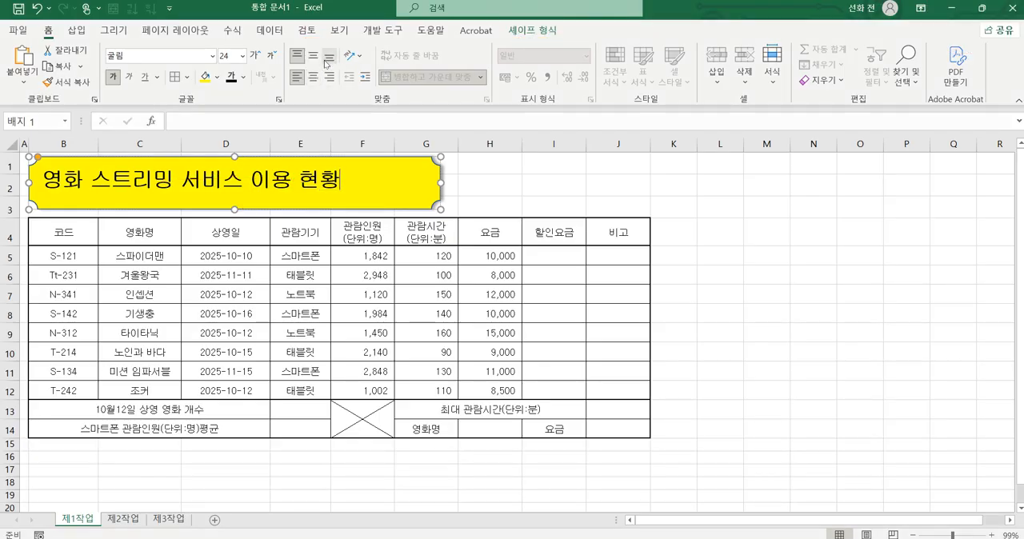
# Step: Center the badge title both horizontally and vertically within the shape, and deselect the shape
pyautogui.click(313, 77)
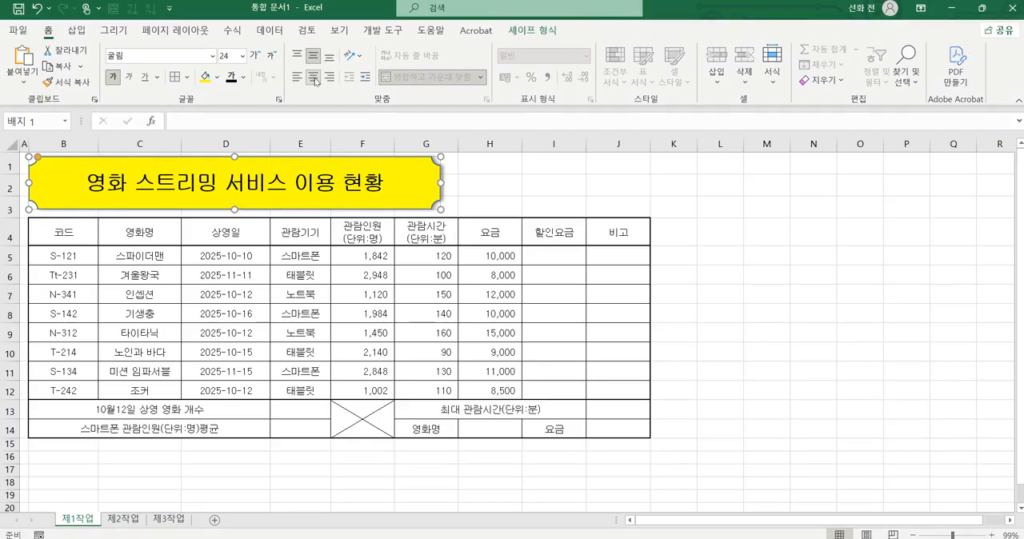
pyautogui.click(770, 215)
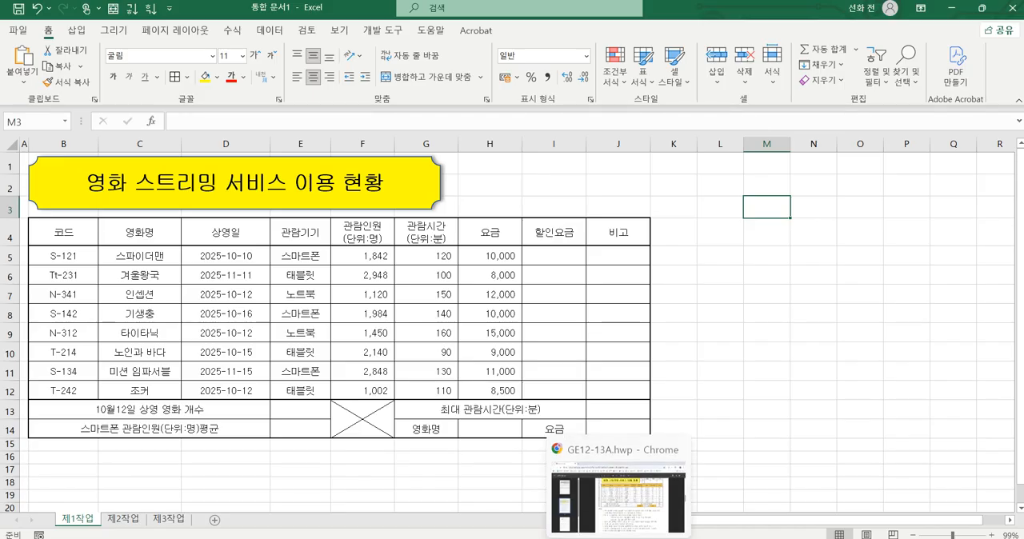
# Step: Switch to the exam PDF in Chrome and check which cells the conditions and the sample table require in orange
pyautogui.click(619, 538)
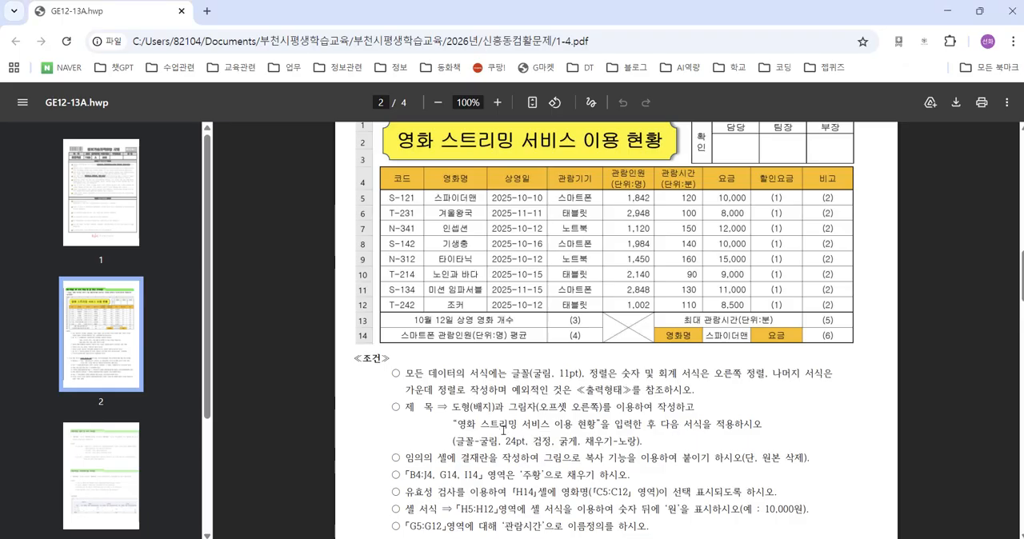
pyautogui.scroll(-2, 503, 431)
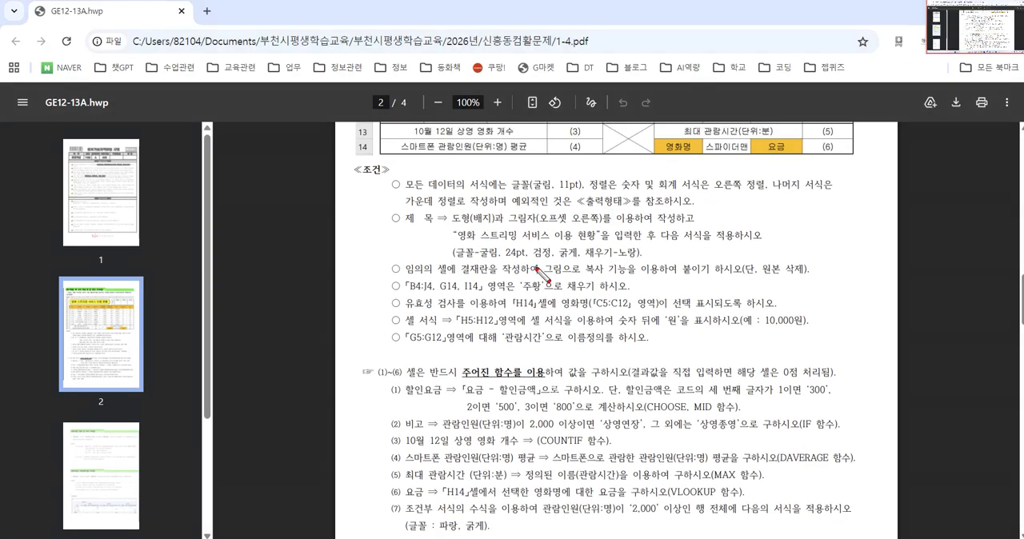
pyautogui.moveTo(380, 260)
pyautogui.mouseDown()
pyautogui.moveTo(406, 276)
pyautogui.moveTo(383, 278)
pyautogui.moveTo(629, 292)
pyautogui.mouseUp()
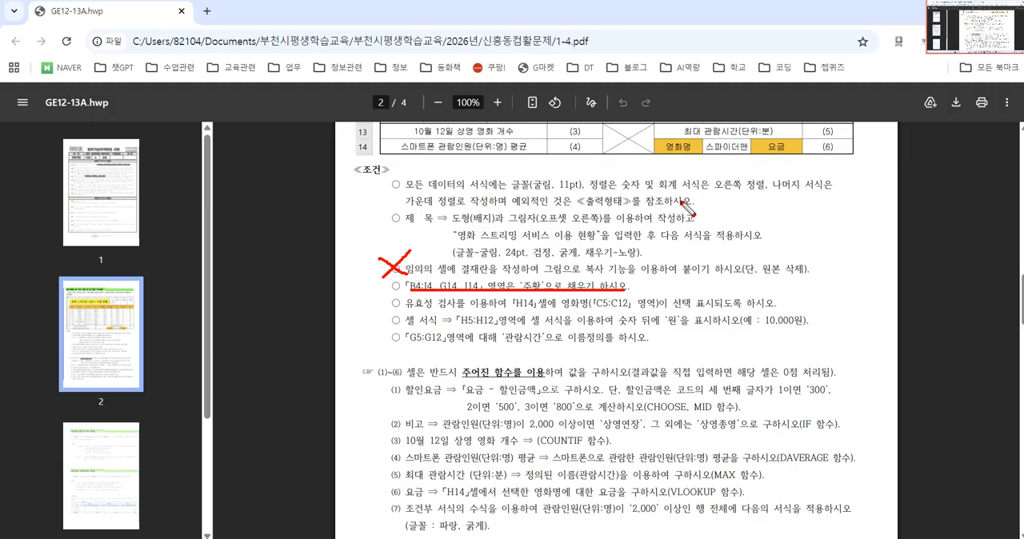
pyautogui.scroll(5, 648, 298)
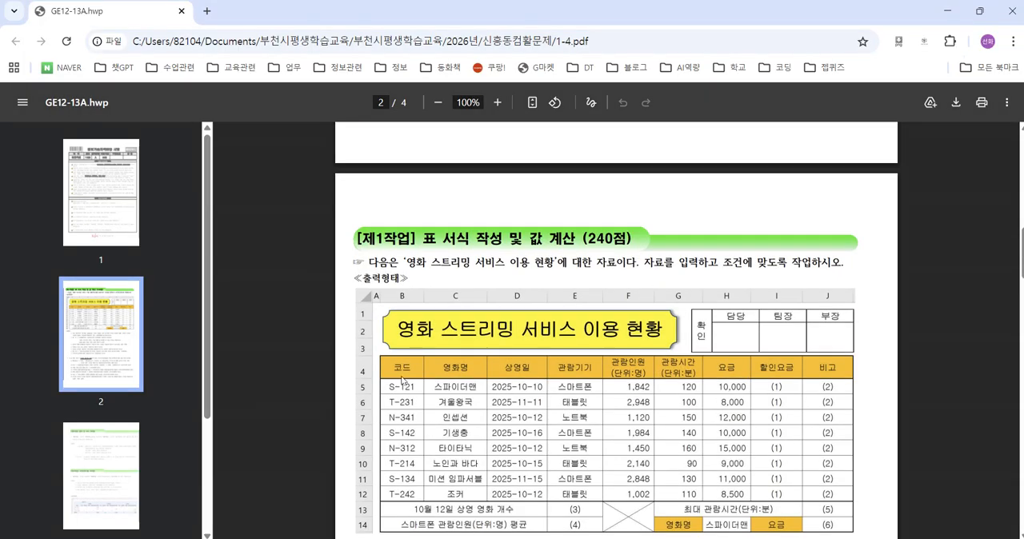
pyautogui.moveTo(400, 370); pyautogui.dragTo(827, 368)
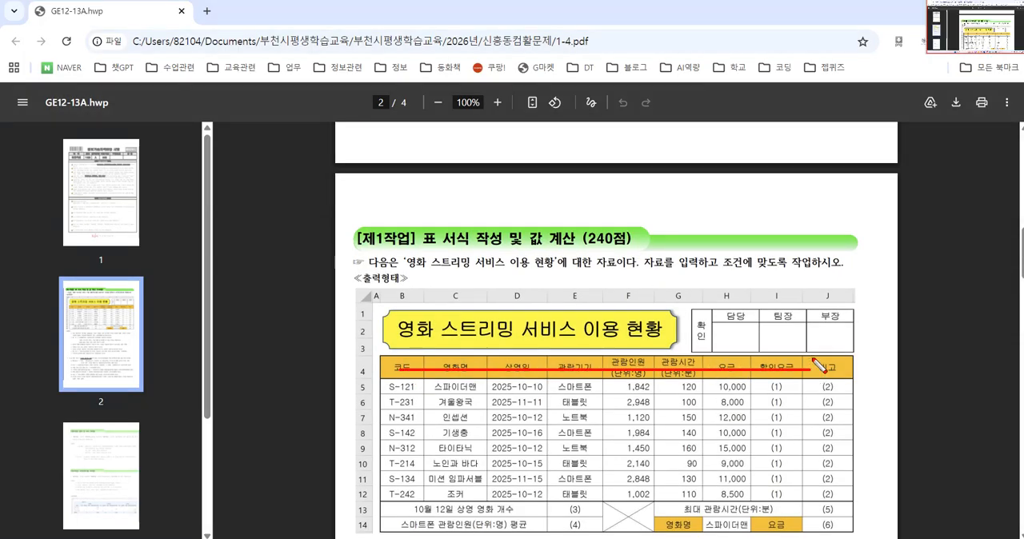
pyautogui.moveTo(687, 538); pyautogui.dragTo(693, 520)
pyautogui.moveTo(789, 517)
pyautogui.mouseDown()
pyautogui.moveTo(777, 535)
pyautogui.moveTo(790, 518)
pyautogui.mouseUp()
pyautogui.press('Escape')
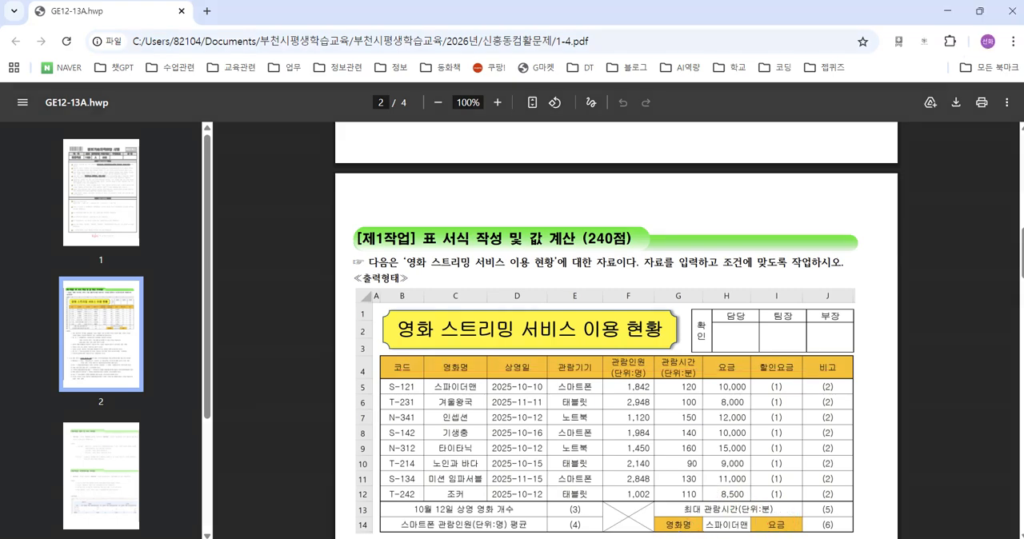
# Step: Switch back to Excel and fill B4:J4, G14 and I14 with the standard orange (주황) color
pyautogui.click(707, 535)
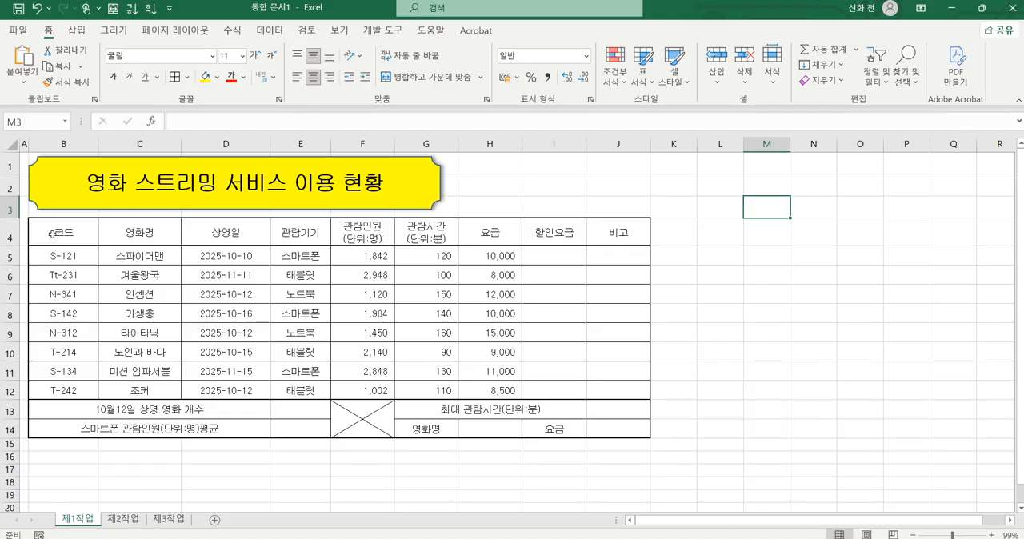
pyautogui.moveTo(51, 233); pyautogui.dragTo(618, 240)
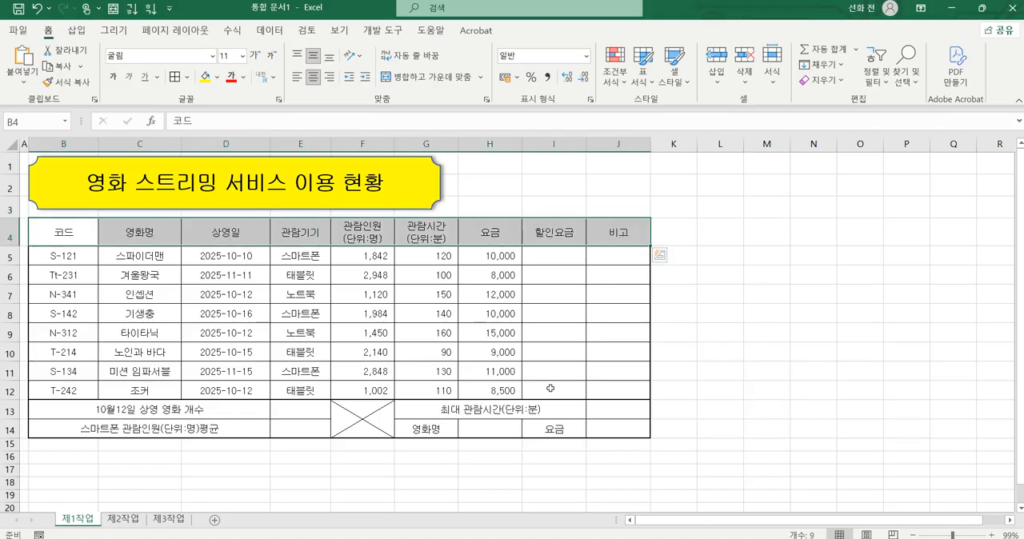
pyautogui.keyDown('ctrl'); pyautogui.click(439, 430); pyautogui.keyUp('ctrl')
pyautogui.keyDown('ctrl'); pyautogui.click(555, 433); pyautogui.keyUp('ctrl')
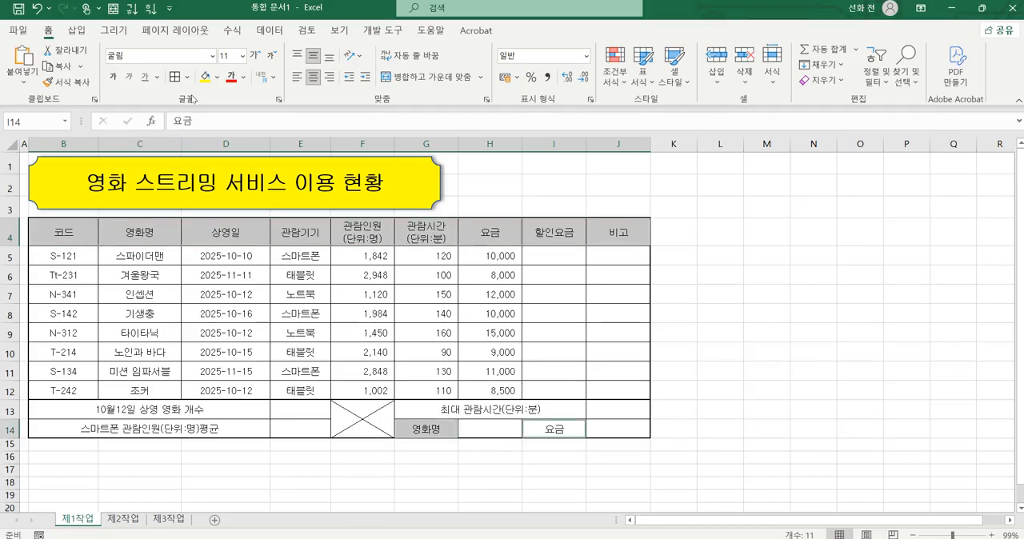
pyautogui.click(219, 77)
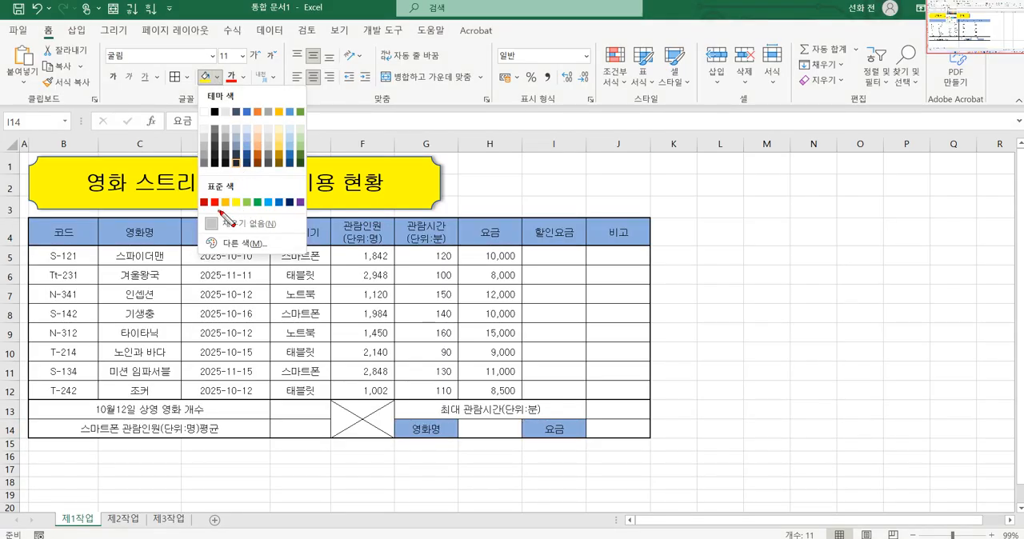
pyautogui.moveTo(239, 204); pyautogui.dragTo(230, 210)
pyautogui.press('Escape')
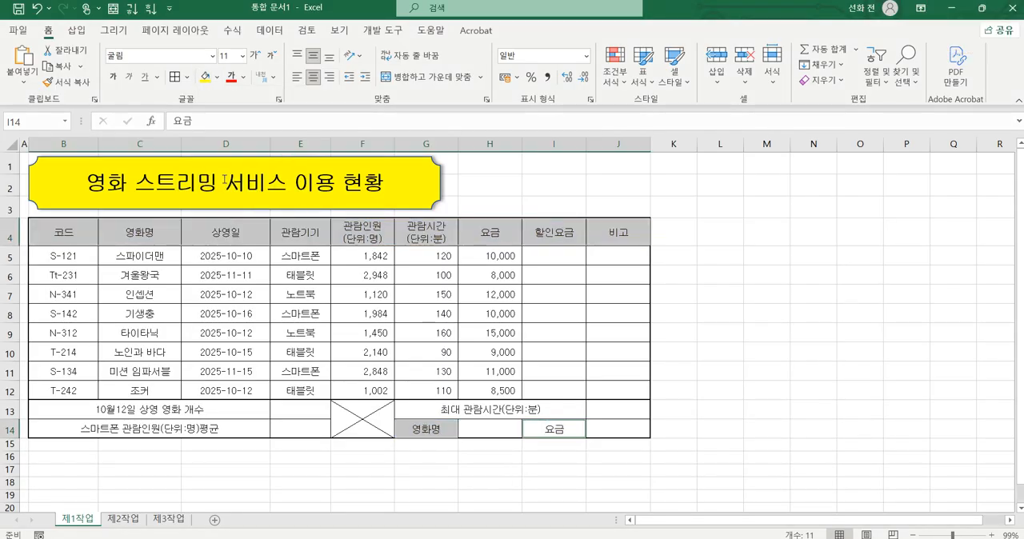
pyautogui.click(218, 78)
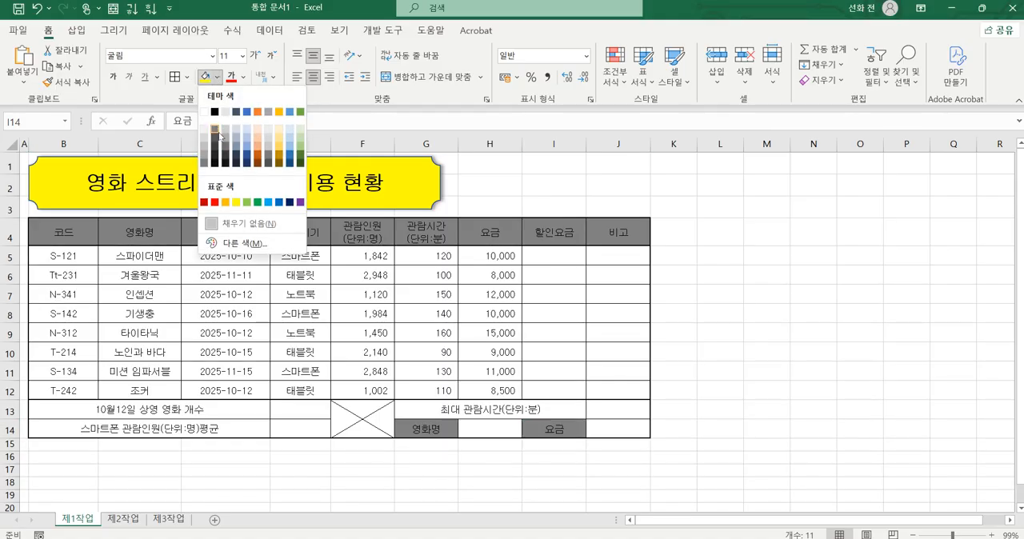
pyautogui.click(226, 201)
pyautogui.click(487, 332)
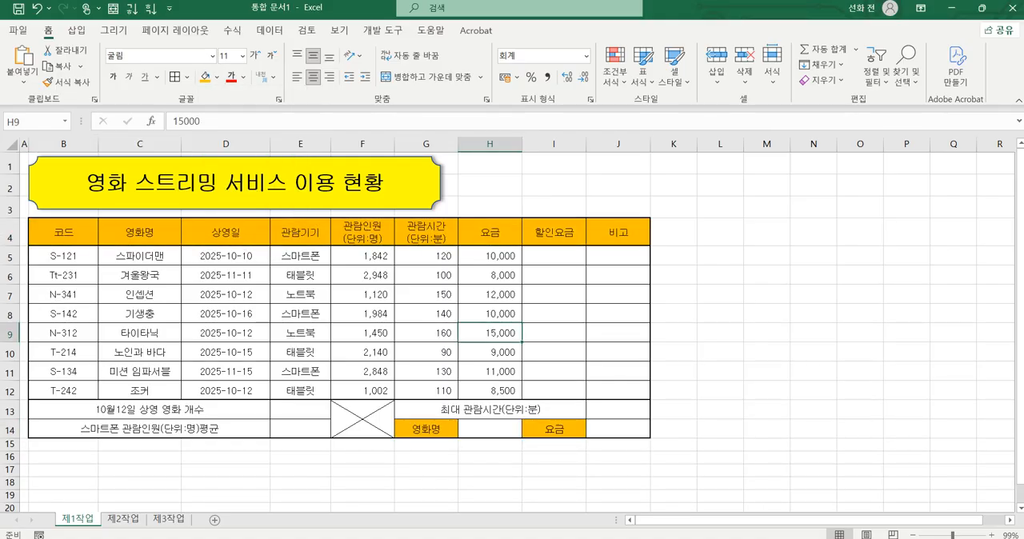
# Step: Switch to the exam PDF in Chrome and read the data validation condition for H14 and its source range
pyautogui.hotkey('alt', 'Tab')
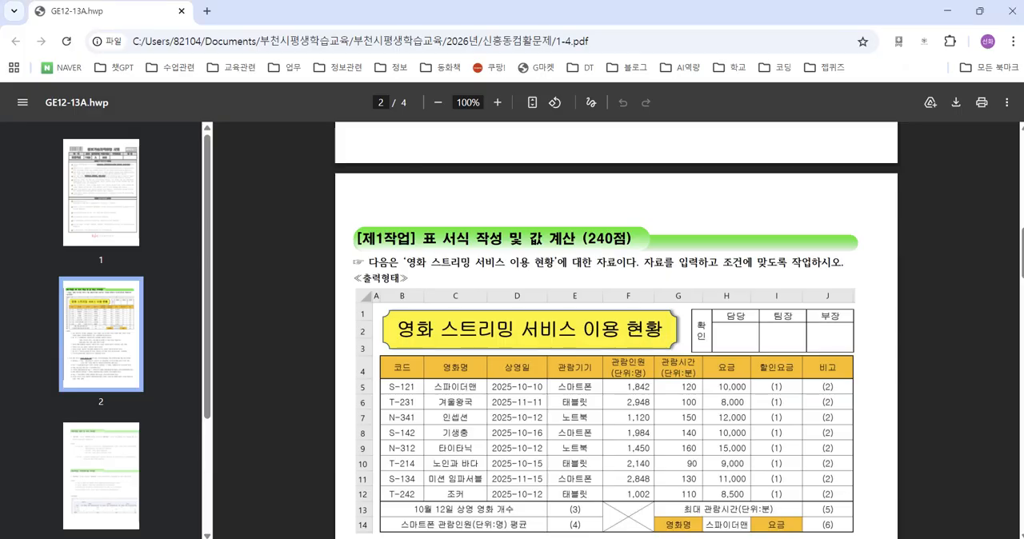
pyautogui.scroll(-5, 613, 485)
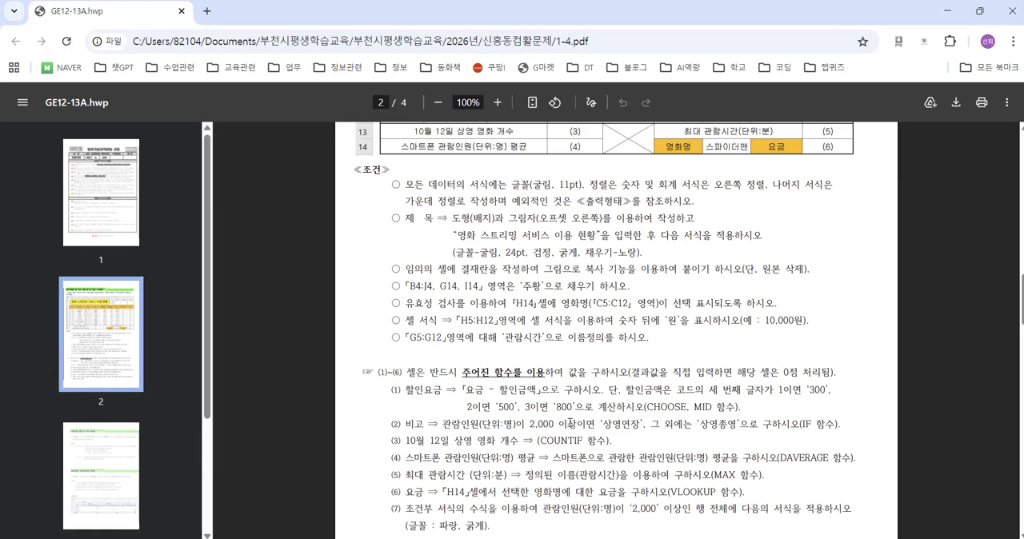
pyautogui.moveTo(376, 301); pyautogui.dragTo(405, 299)
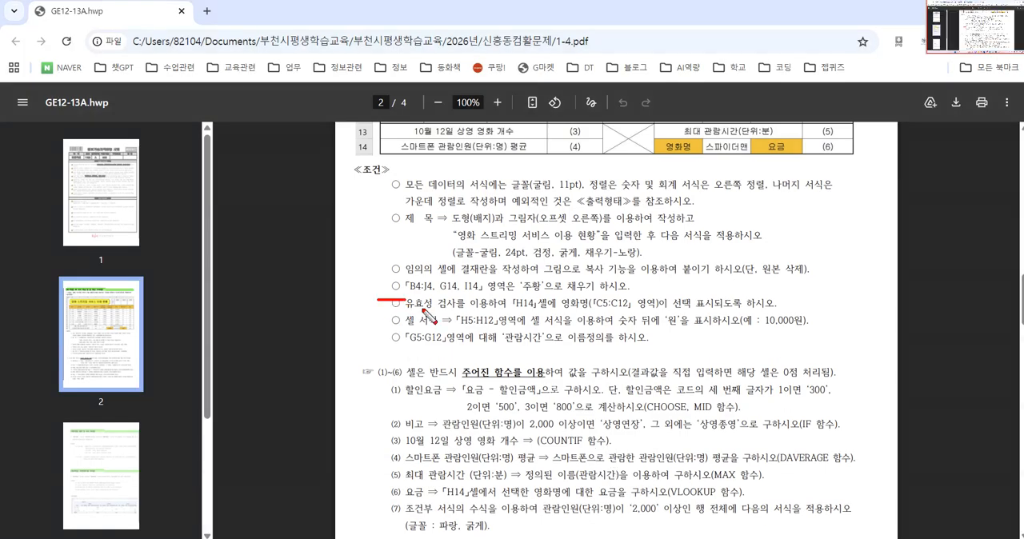
pyautogui.moveTo(529, 312)
pyautogui.mouseDown()
pyautogui.moveTo(520, 291)
pyautogui.moveTo(535, 310)
pyautogui.mouseUp()
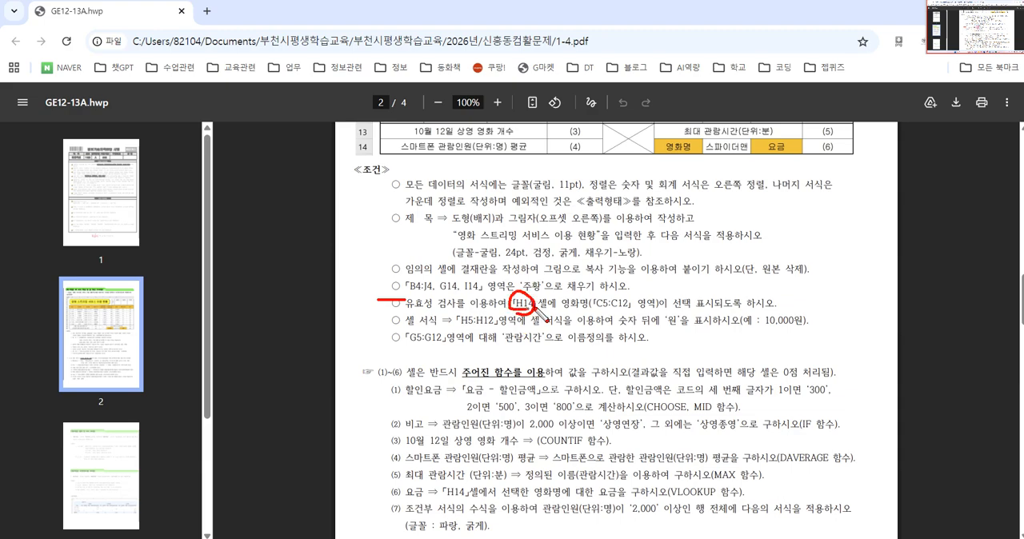
pyautogui.moveTo(716, 140)
pyautogui.mouseDown()
pyautogui.moveTo(704, 166)
pyautogui.moveTo(761, 149)
pyautogui.moveTo(725, 141)
pyautogui.mouseUp()
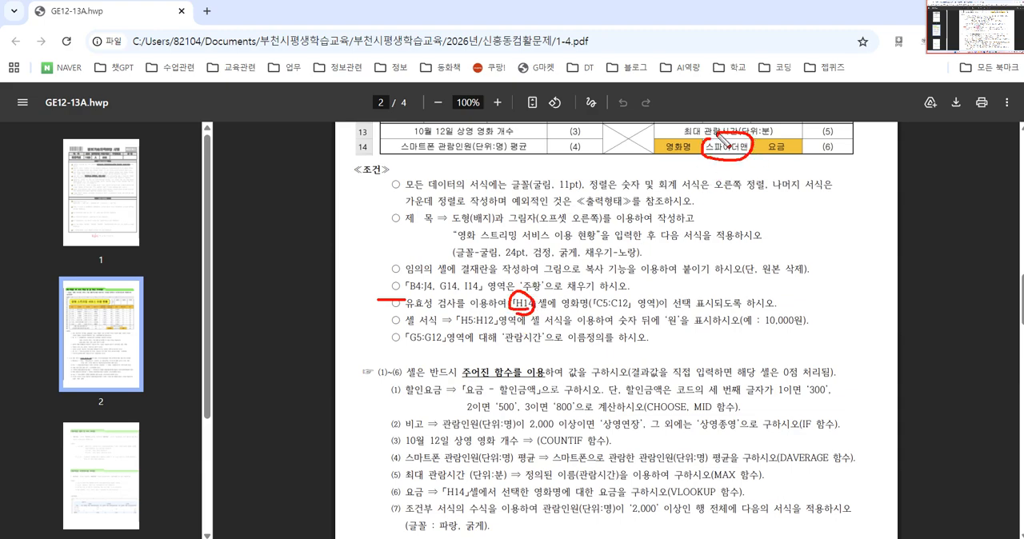
pyautogui.moveTo(563, 314); pyautogui.dragTo(656, 324)
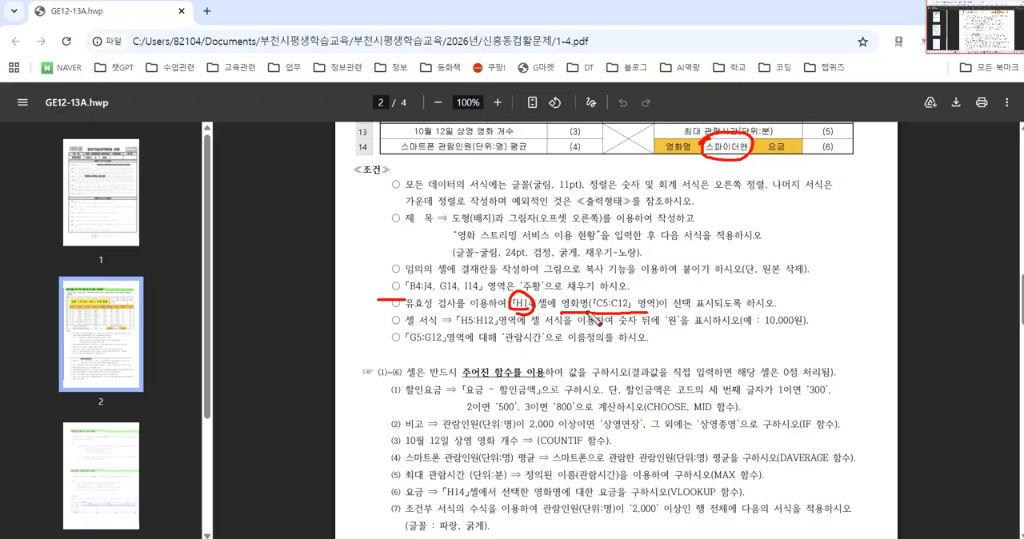
pyautogui.moveTo(561, 314)
pyautogui.mouseDown()
pyautogui.moveTo(632, 294)
pyautogui.moveTo(658, 314)
pyautogui.mouseUp()
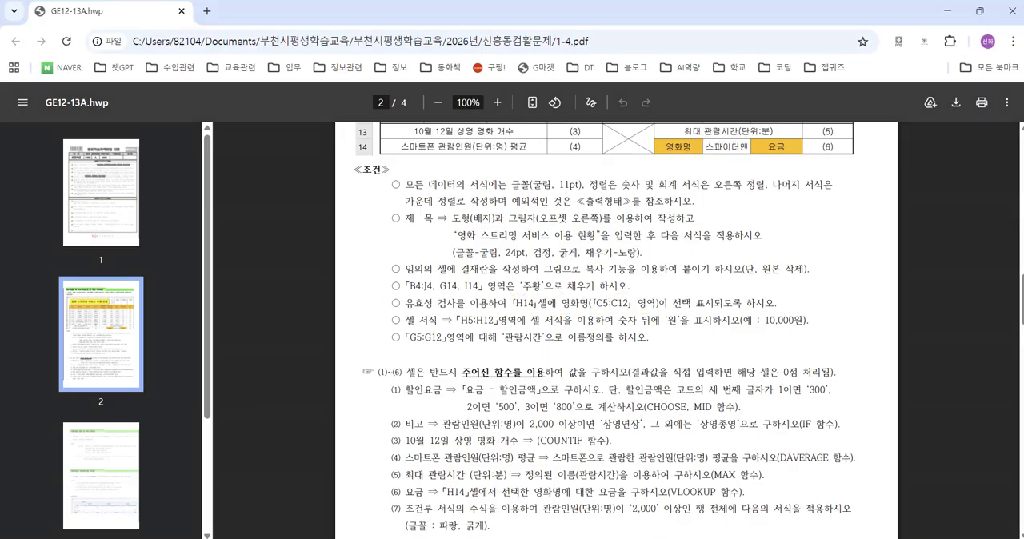
# Step: Switch back to Excel and open the data validation settings for cell H14
pyautogui.click(703, 514)
pyautogui.click(511, 431)
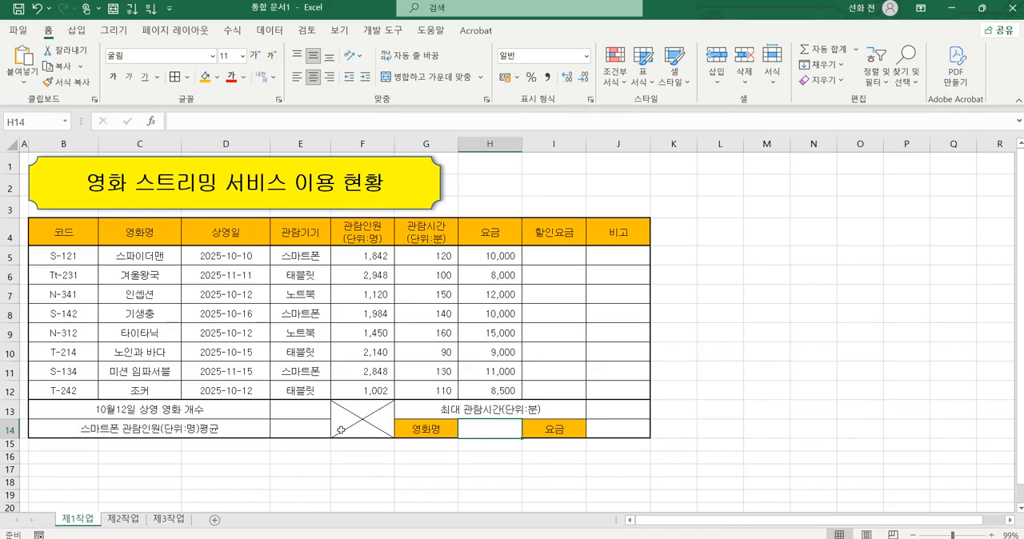
pyautogui.hotkey('ctrl', '2')
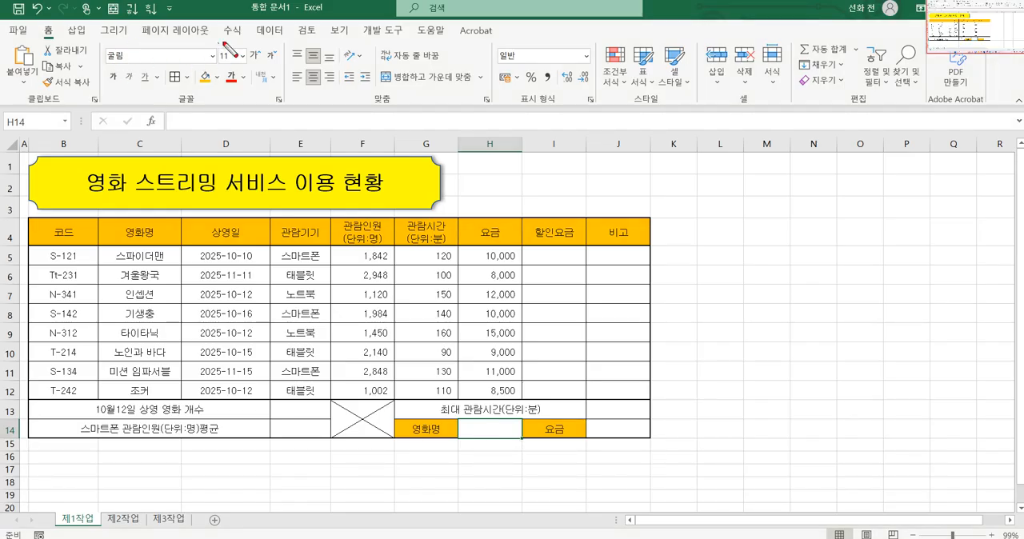
pyautogui.moveTo(305, 42)
pyautogui.mouseDown()
pyautogui.moveTo(248, 36)
pyautogui.moveTo(288, 12)
pyautogui.moveTo(268, 50)
pyautogui.moveTo(260, 36)
pyautogui.mouseUp()
pyautogui.press('Escape')
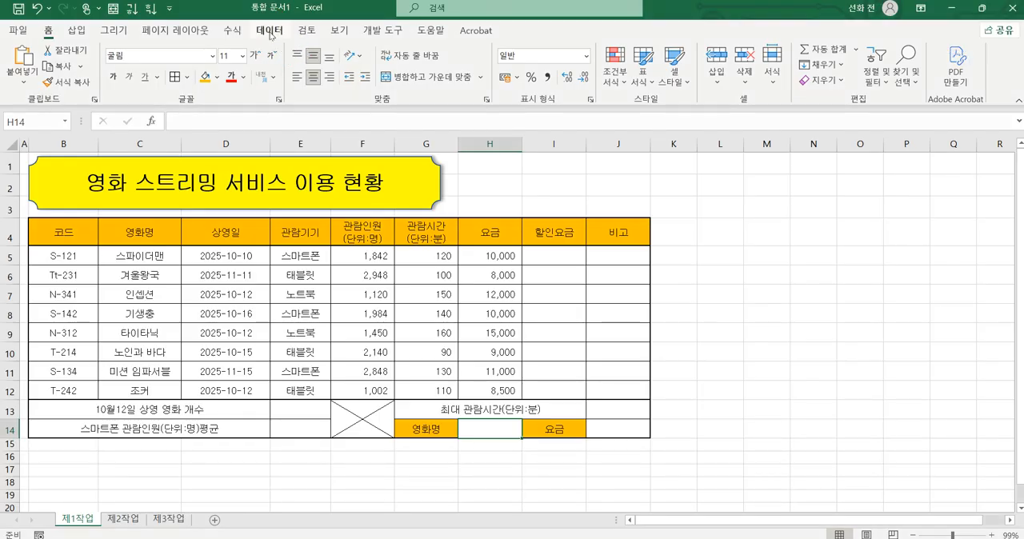
pyautogui.click(270, 31)
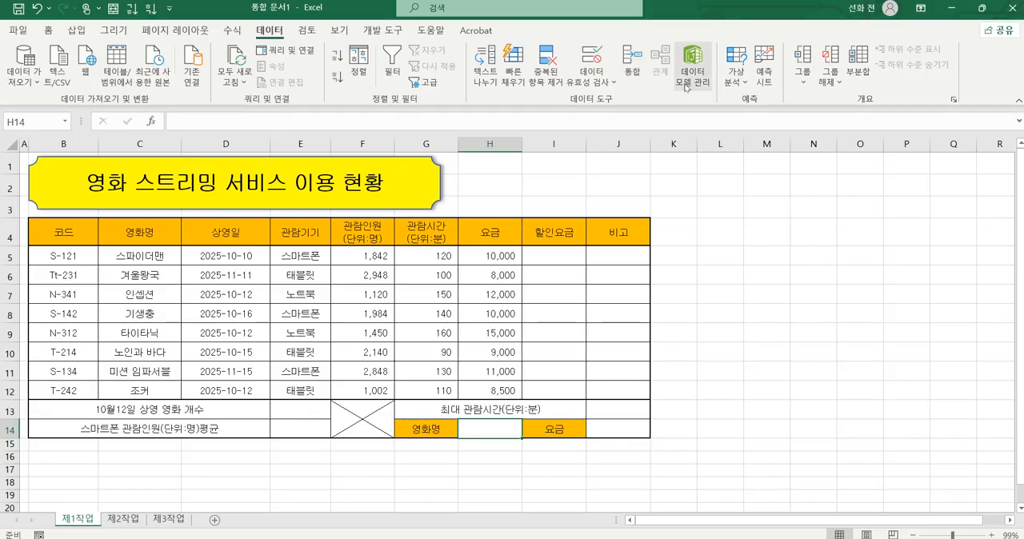
pyautogui.hotkey('ctrl', '2')
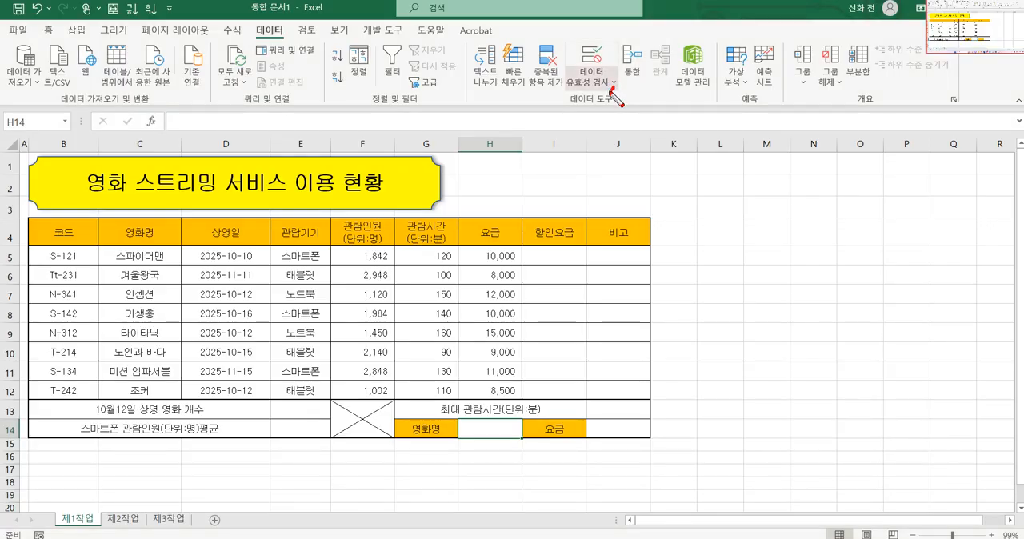
pyautogui.moveTo(612, 89)
pyautogui.mouseDown()
pyautogui.moveTo(566, 49)
pyautogui.moveTo(617, 67)
pyautogui.moveTo(555, 78)
pyautogui.mouseUp()
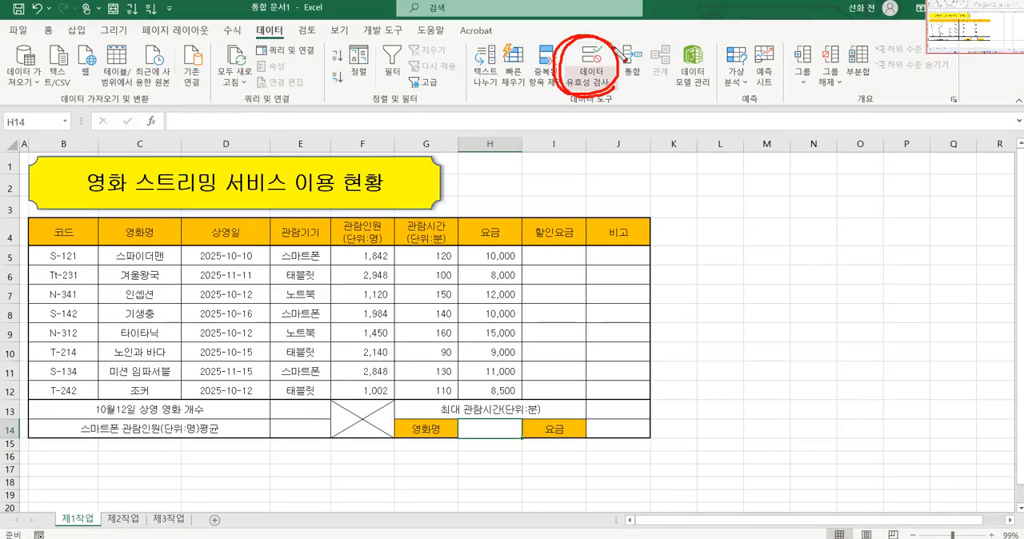
pyautogui.press('Escape')
pyautogui.click(585, 72)
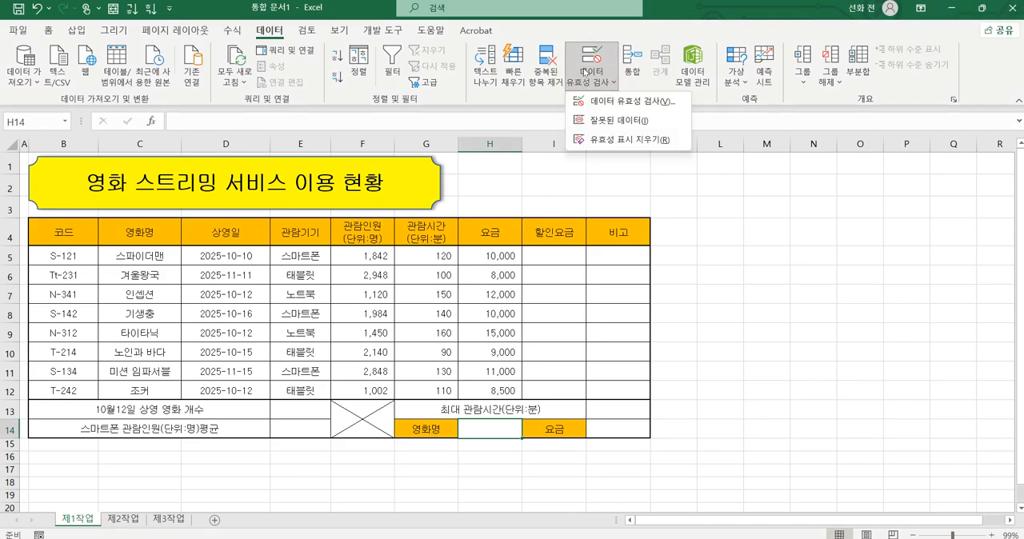
pyautogui.click(632, 102)
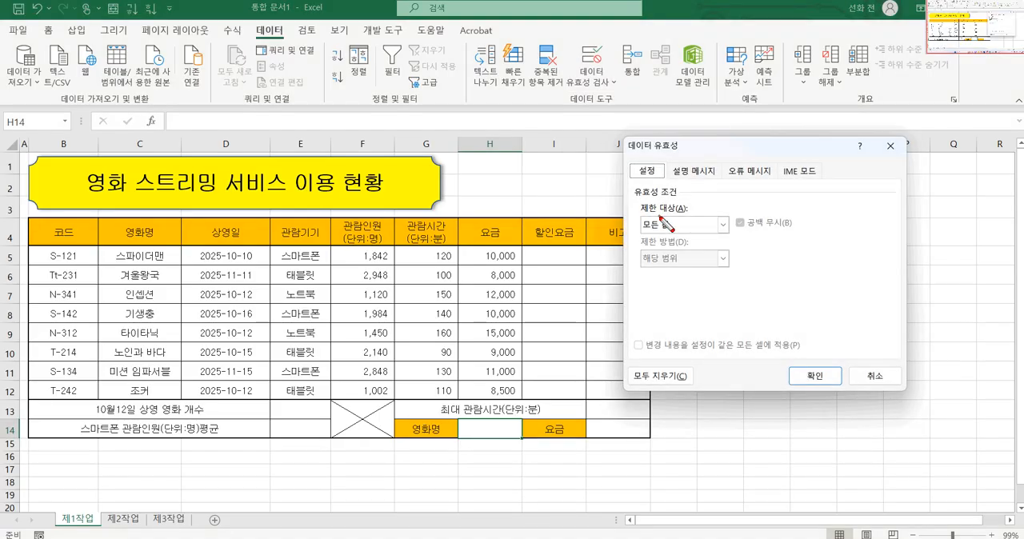
# Step: Restrict the allowed entries for H14 to a list (목록)
pyautogui.moveTo(693, 243)
pyautogui.mouseDown()
pyautogui.moveTo(656, 247)
pyautogui.moveTo(636, 202)
pyautogui.moveTo(738, 218)
pyautogui.moveTo(690, 244)
pyautogui.mouseUp()
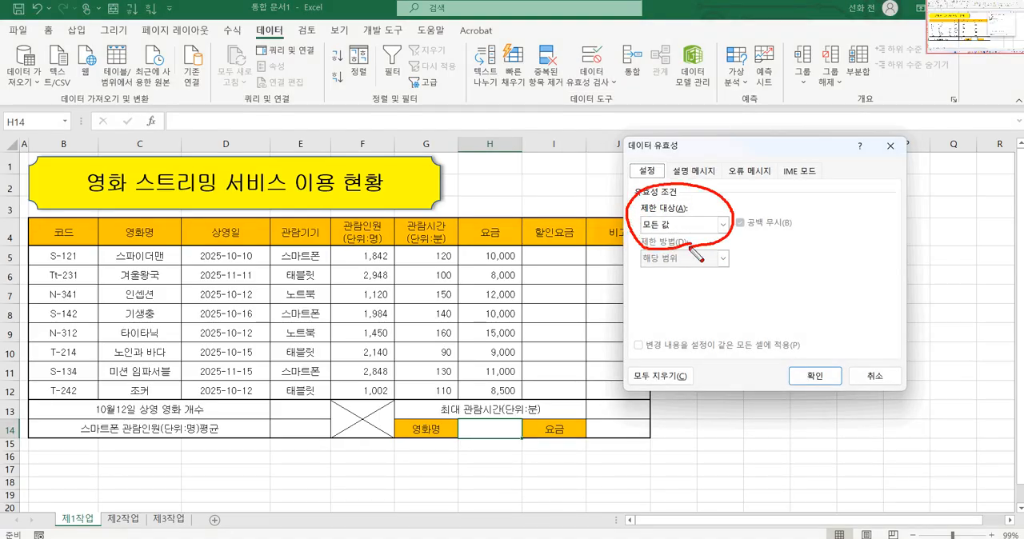
pyautogui.moveTo(66, 229); pyautogui.dragTo(397, 352)
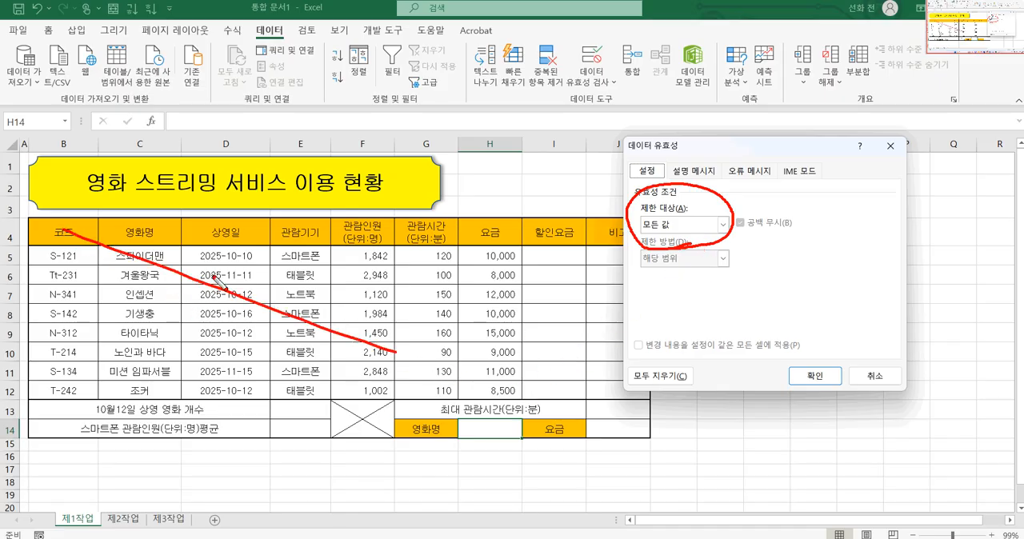
pyautogui.moveTo(182, 258)
pyautogui.mouseDown()
pyautogui.moveTo(109, 292)
pyautogui.moveTo(120, 362)
pyautogui.moveTo(156, 406)
pyautogui.moveTo(192, 301)
pyautogui.moveTo(154, 240)
pyautogui.moveTo(95, 344)
pyautogui.moveTo(164, 394)
pyautogui.moveTo(181, 278)
pyautogui.moveTo(108, 300)
pyautogui.moveTo(170, 390)
pyautogui.moveTo(183, 348)
pyautogui.mouseUp()
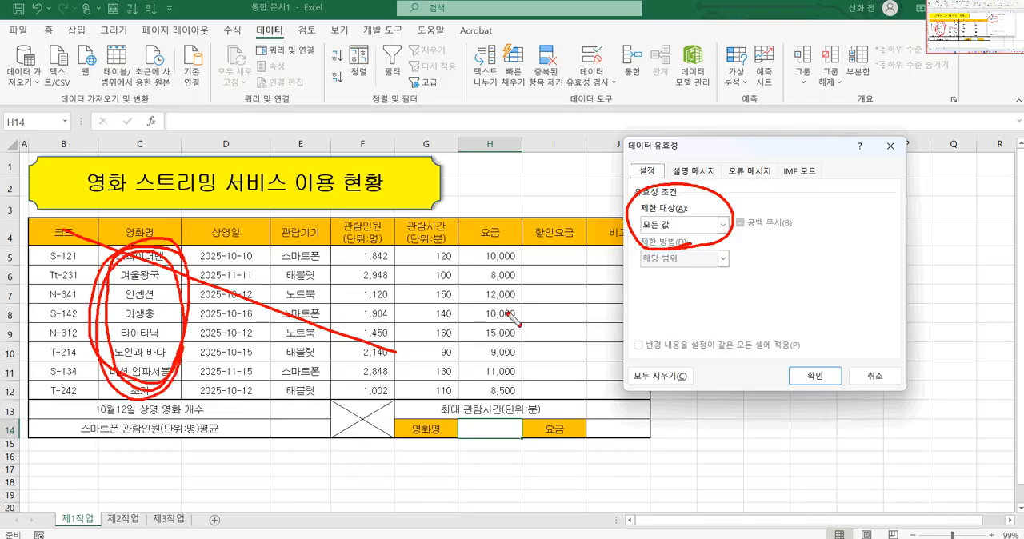
pyautogui.moveTo(641, 242)
pyautogui.mouseDown()
pyautogui.moveTo(720, 216)
pyautogui.moveTo(722, 236)
pyautogui.mouseUp()
pyautogui.press('Escape')
pyautogui.click(722, 226)
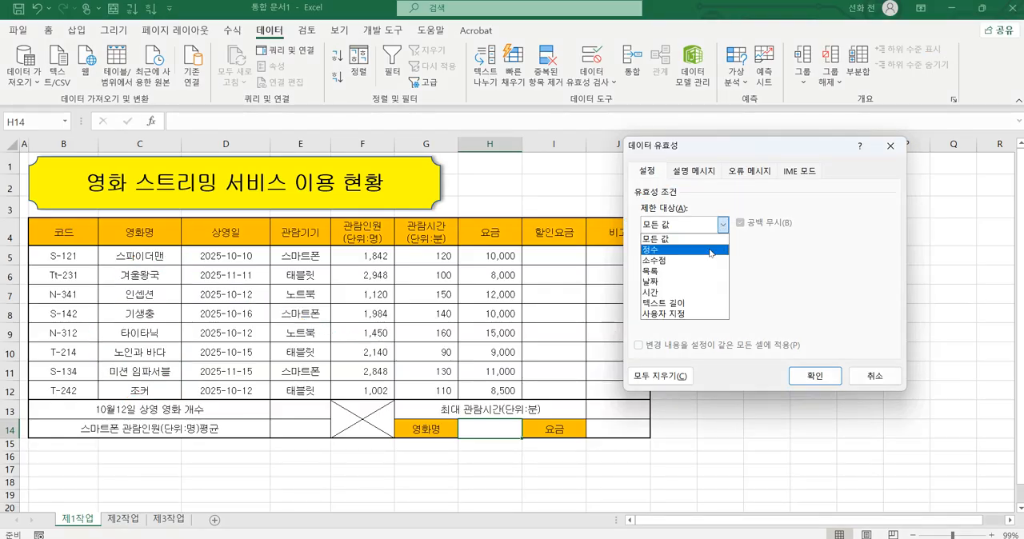
pyautogui.click(681, 271)
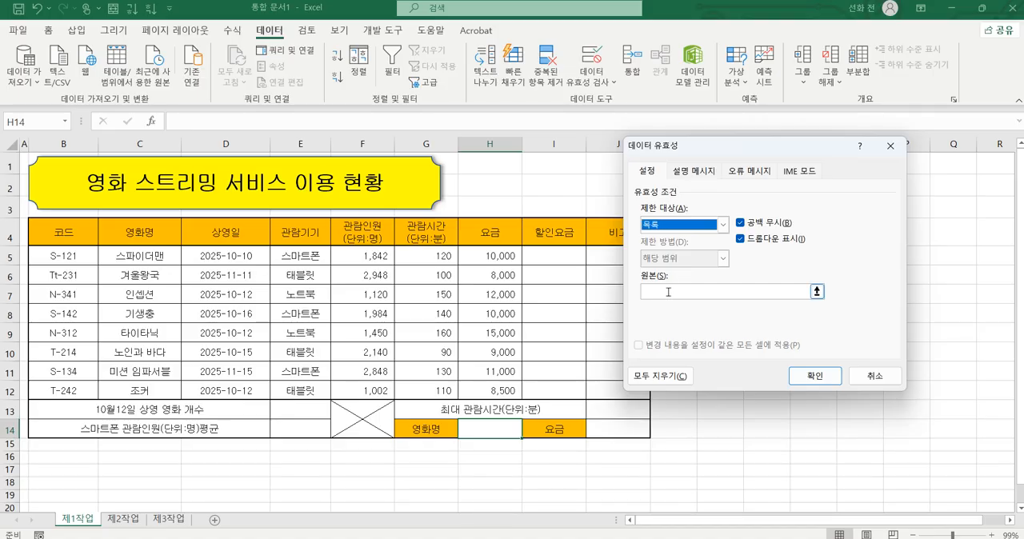
pyautogui.click(668, 292)
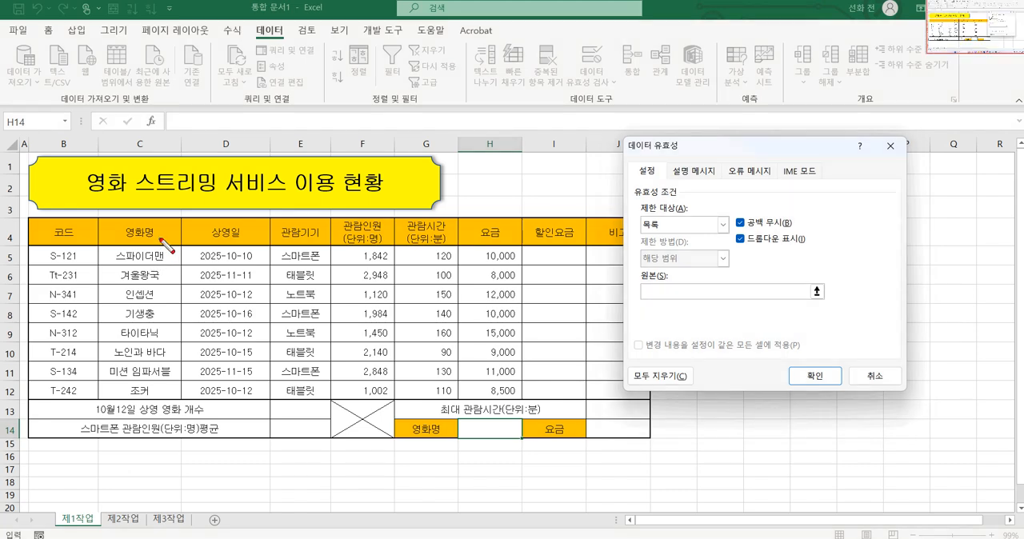
pyautogui.moveTo(141, 222)
pyautogui.mouseDown()
pyautogui.moveTo(163, 238)
pyautogui.moveTo(143, 238)
pyautogui.moveTo(152, 247)
pyautogui.moveTo(116, 276)
pyautogui.moveTo(109, 352)
pyautogui.moveTo(152, 398)
pyautogui.moveTo(189, 293)
pyautogui.moveTo(183, 254)
pyautogui.mouseUp()
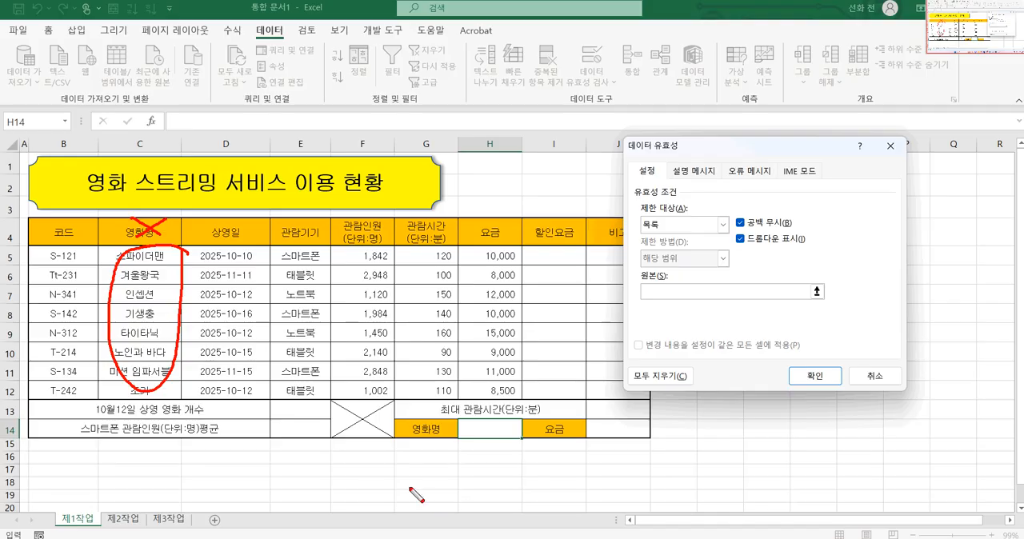
pyautogui.press('Escape')
pyautogui.moveTo(149, 257); pyautogui.dragTo(149, 391)
pyautogui.moveTo(152, 275); pyautogui.dragTo(152, 333)
pyautogui.doubleClick(647, 291)
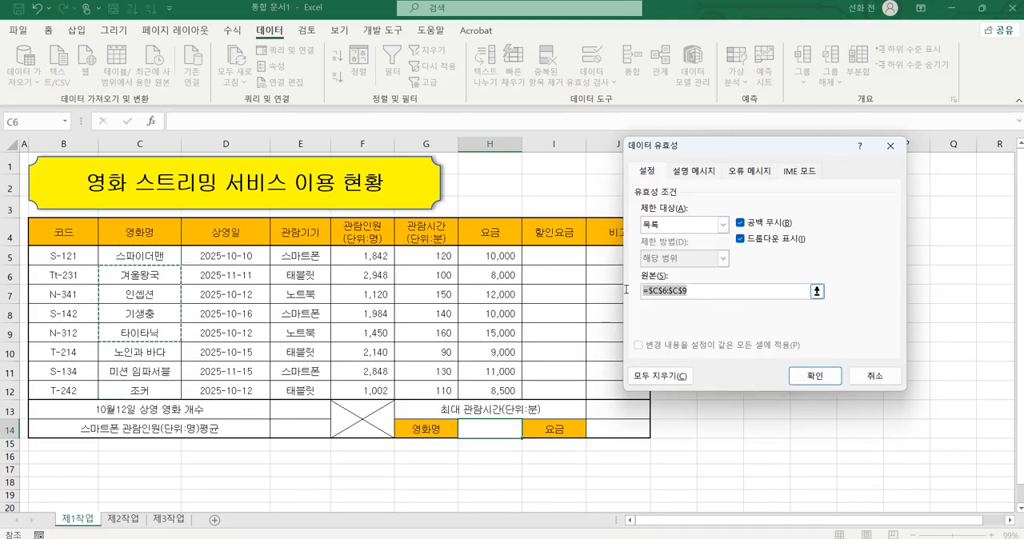
pyautogui.press('Delete')
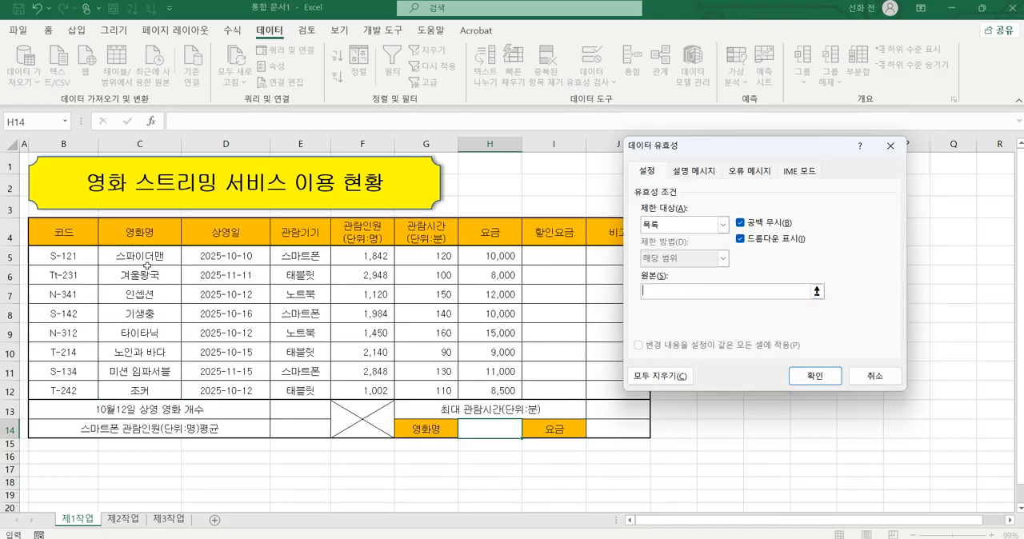
# Step: Use the movie names in C5:C12 as the list source, apply the validation, and choose 스파이더맨 in H14
pyautogui.moveTo(147, 266); pyautogui.dragTo(149, 391)
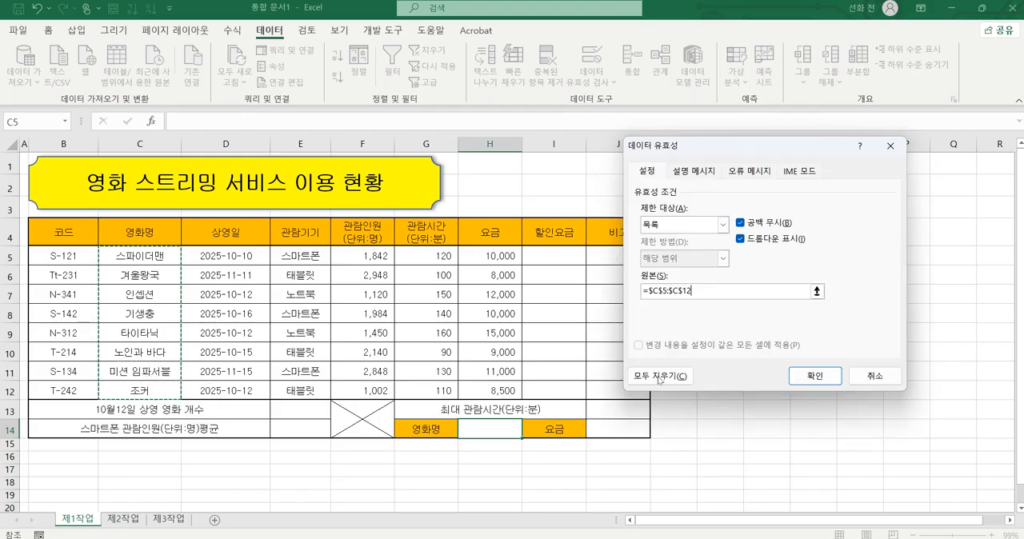
pyautogui.click(816, 382)
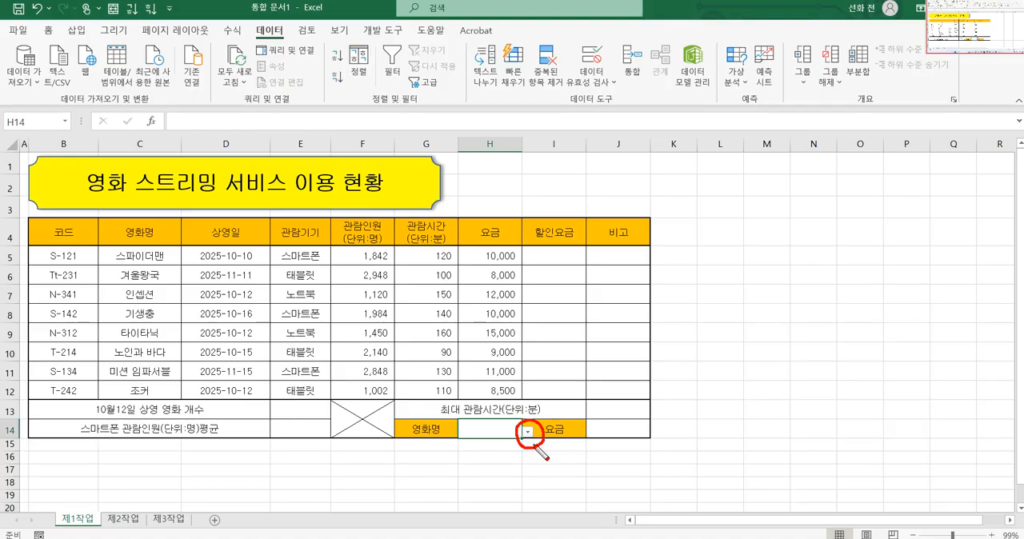
pyautogui.click(528, 432)
pyautogui.click(510, 446)
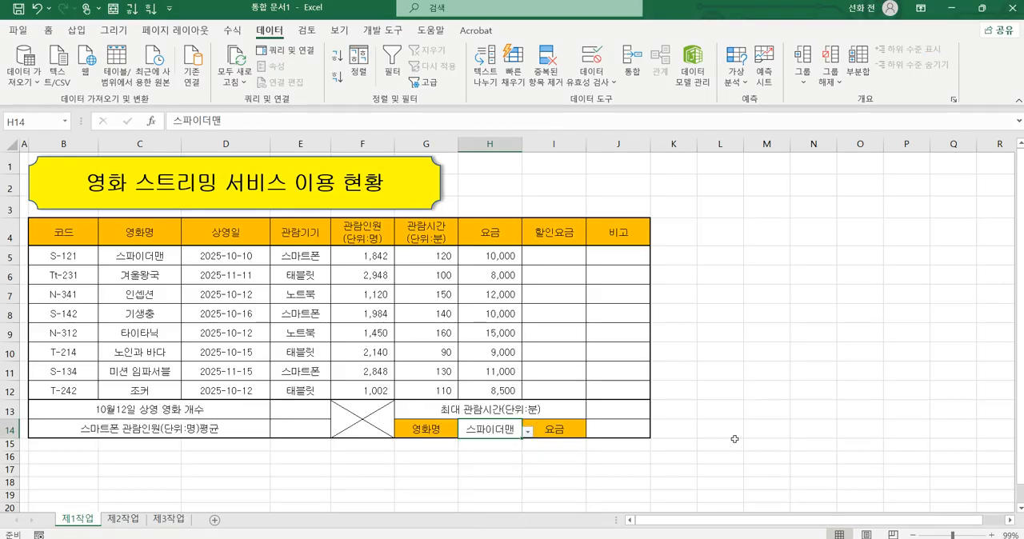
pyautogui.click(770, 443)
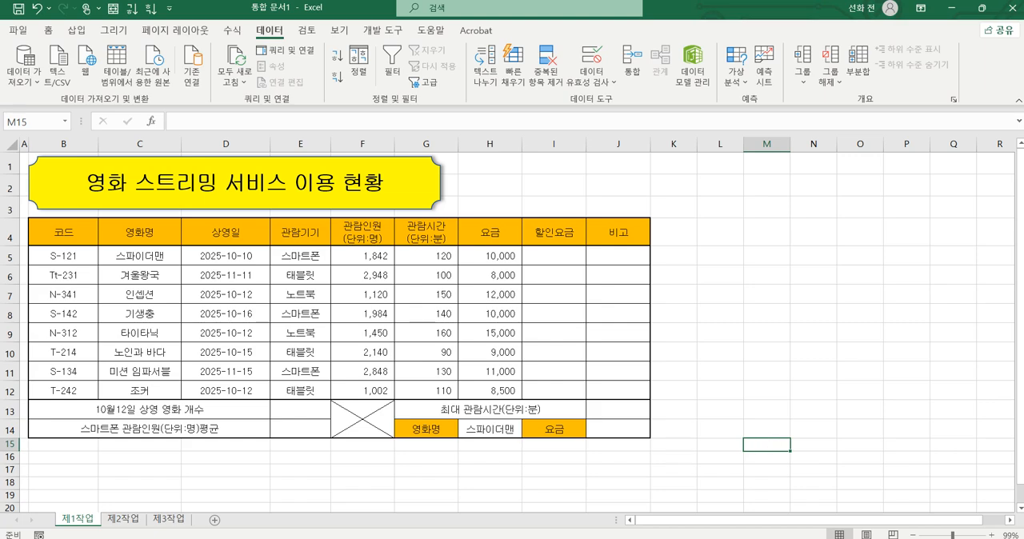
# Step: Switch to the exam PDF in Chrome and read the cell format condition for H5:H12, including its suffix and example number
pyautogui.click(585, 538)
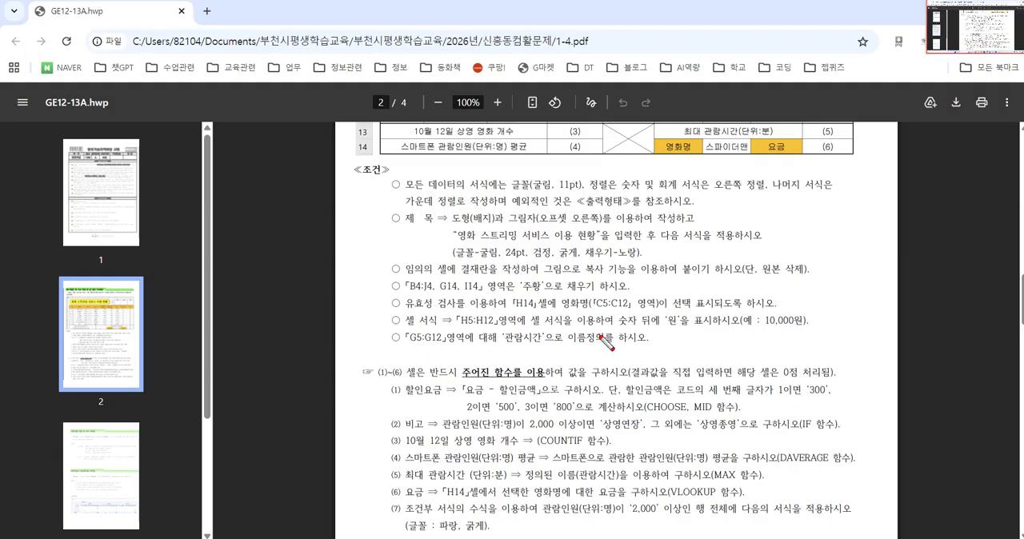
pyautogui.moveTo(455, 327)
pyautogui.mouseDown()
pyautogui.moveTo(704, 329)
pyautogui.moveTo(668, 310)
pyautogui.moveTo(683, 328)
pyautogui.mouseUp()
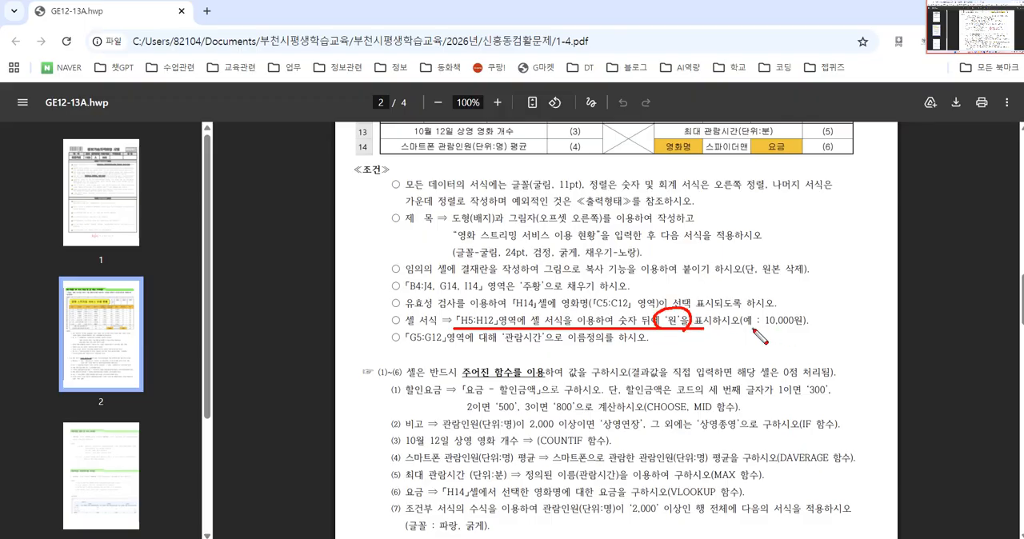
pyautogui.moveTo(752, 326)
pyautogui.mouseDown()
pyautogui.moveTo(810, 325)
pyautogui.moveTo(778, 368)
pyautogui.moveTo(798, 349)
pyautogui.mouseUp()
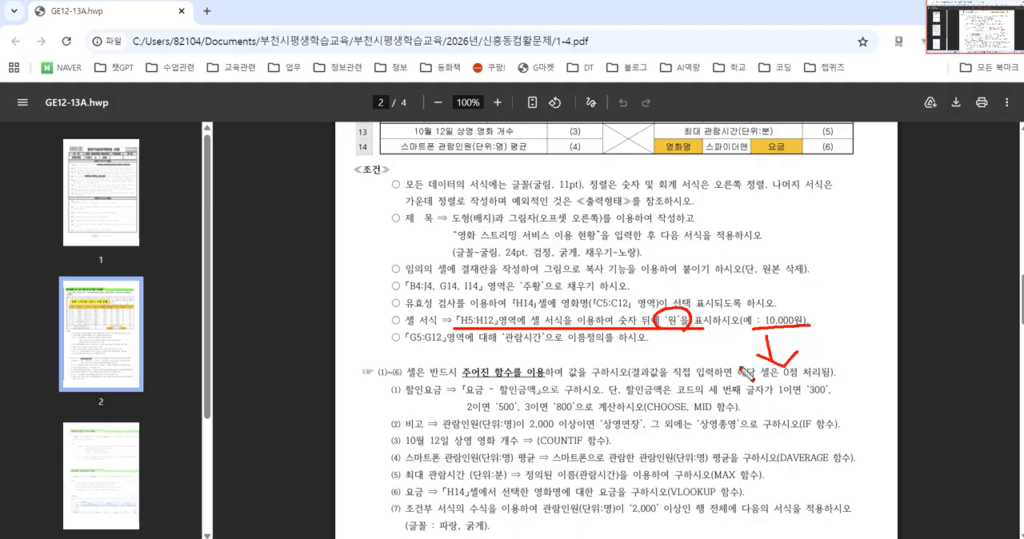
pyautogui.moveTo(718, 397)
pyautogui.mouseDown()
pyautogui.moveTo(757, 394)
pyautogui.moveTo(759, 406)
pyautogui.moveTo(740, 420)
pyautogui.moveTo(752, 422)
pyautogui.mouseUp()
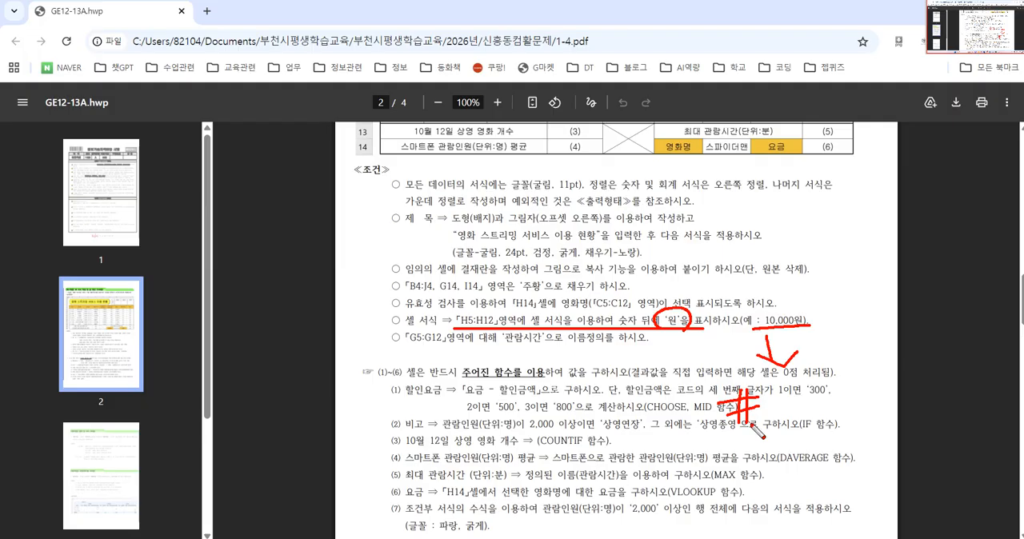
pyautogui.moveTo(772, 411)
pyautogui.mouseDown()
pyautogui.moveTo(782, 424)
pyautogui.moveTo(768, 437)
pyautogui.moveTo(766, 415)
pyautogui.mouseUp()
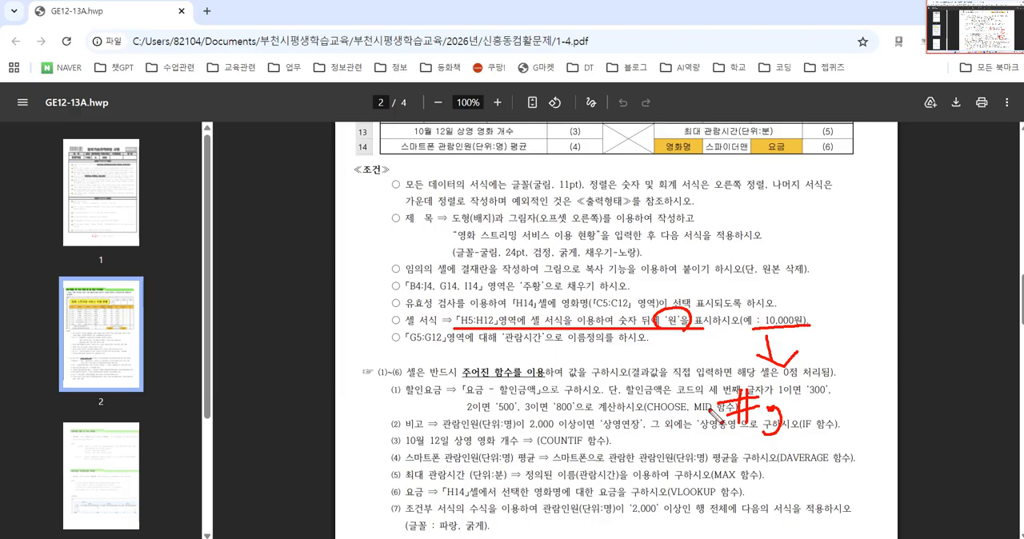
pyautogui.moveTo(677, 410); pyautogui.dragTo(701, 406)
pyautogui.moveTo(679, 421)
pyautogui.mouseDown()
pyautogui.moveTo(704, 415)
pyautogui.moveTo(686, 424)
pyautogui.mouseUp()
pyautogui.moveTo(689, 395); pyautogui.dragTo(687, 431)
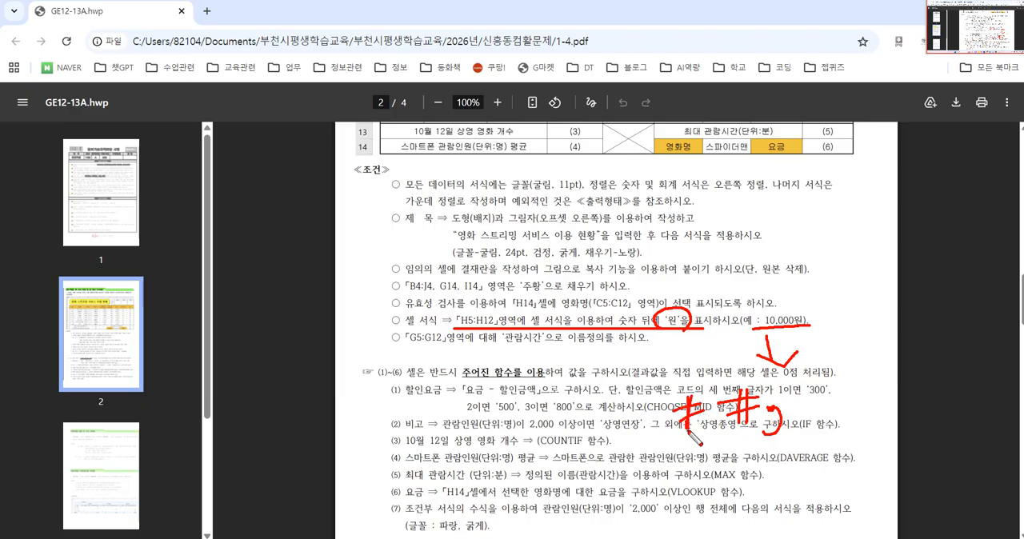
pyautogui.moveTo(724, 377); pyautogui.dragTo(673, 453)
pyautogui.moveTo(653, 383); pyautogui.dragTo(713, 454)
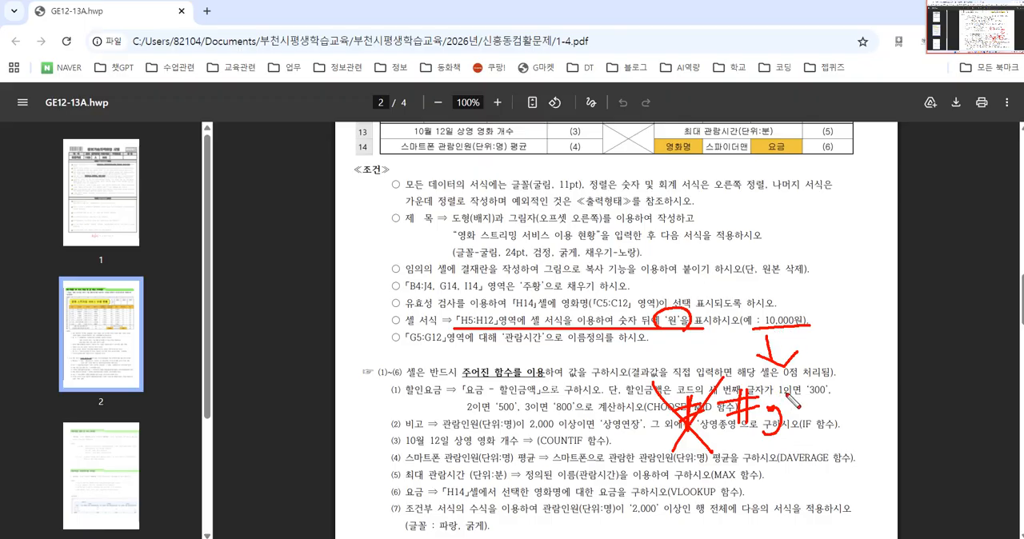
pyautogui.moveTo(780, 384)
pyautogui.mouseDown()
pyautogui.moveTo(810, 386)
pyautogui.moveTo(793, 408)
pyautogui.mouseUp()
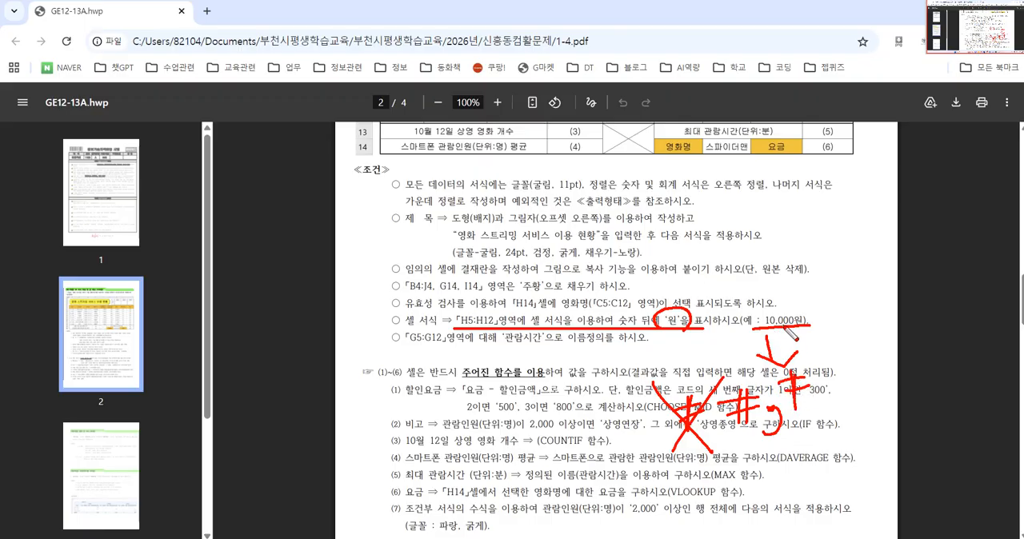
pyautogui.moveTo(811, 370); pyautogui.dragTo(834, 364)
pyautogui.moveTo(814, 379)
pyautogui.mouseDown()
pyautogui.moveTo(847, 369)
pyautogui.moveTo(813, 408)
pyautogui.mouseUp()
pyautogui.moveTo(816, 352); pyautogui.dragTo(821, 407)
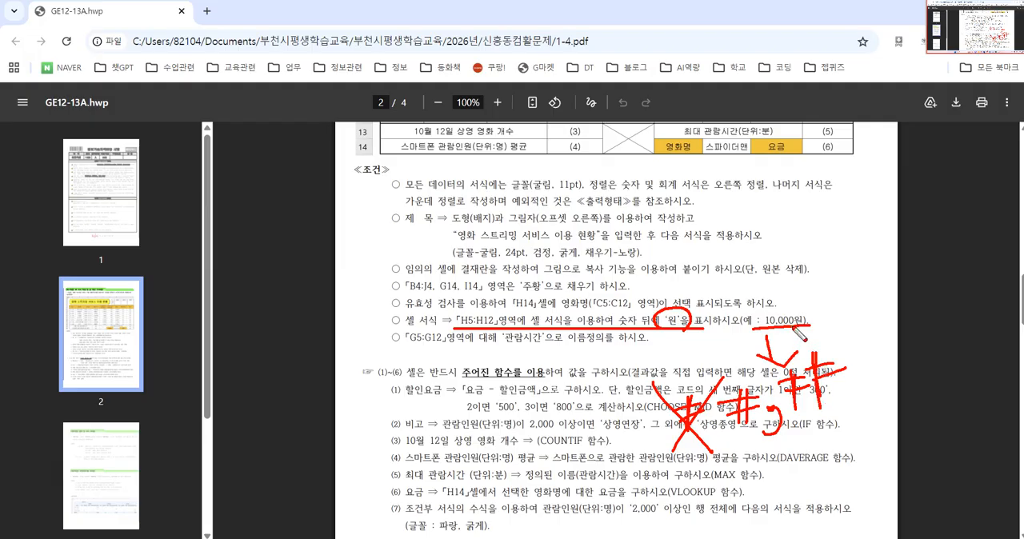
pyautogui.moveTo(866, 346)
pyautogui.mouseDown()
pyautogui.moveTo(855, 379)
pyautogui.moveTo(871, 345)
pyautogui.mouseUp()
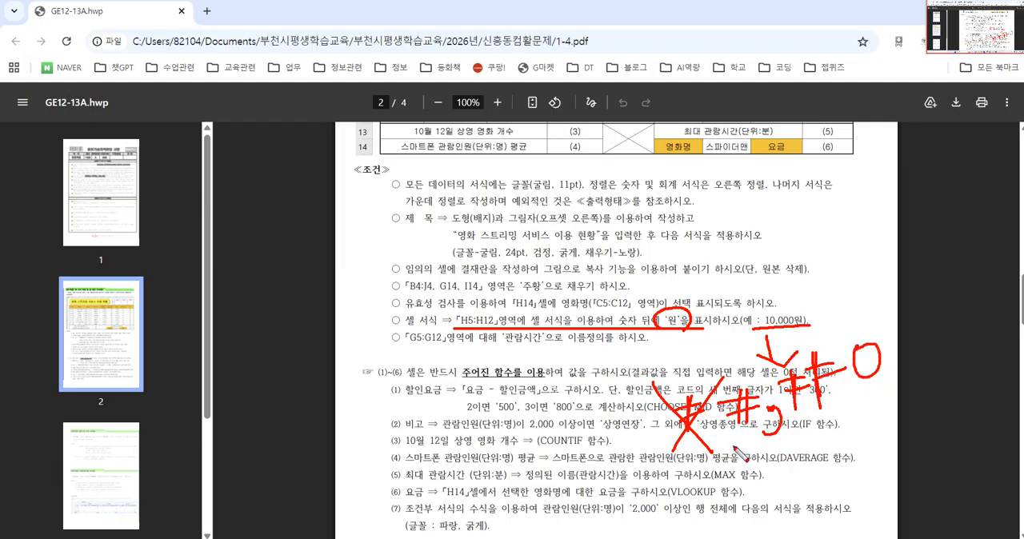
pyautogui.moveTo(780, 430); pyautogui.dragTo(910, 394)
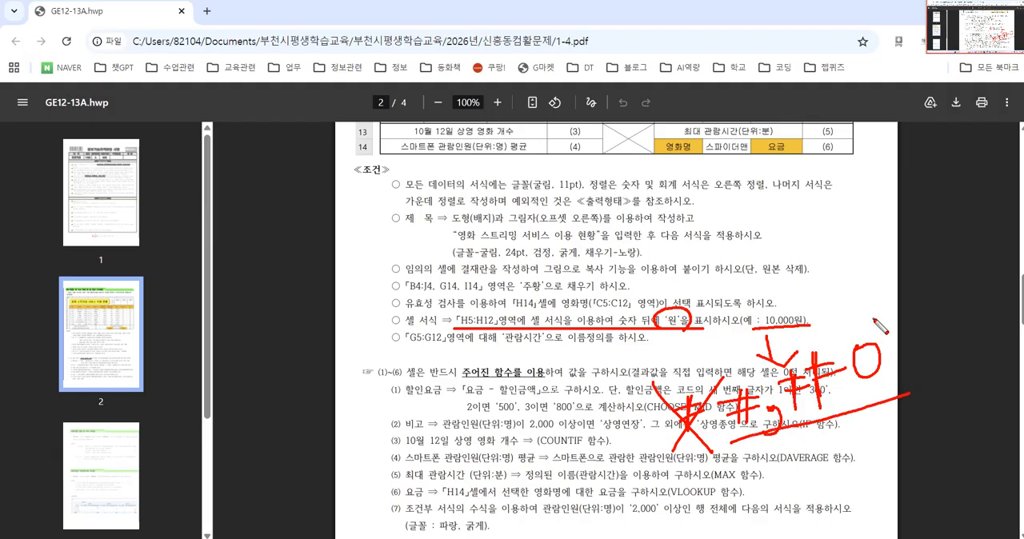
pyautogui.moveTo(874, 314); pyautogui.dragTo(880, 323)
pyautogui.moveTo(881, 314)
pyautogui.mouseDown()
pyautogui.moveTo(924, 335)
pyautogui.moveTo(910, 371)
pyautogui.mouseUp()
pyautogui.moveTo(910, 353)
pyautogui.mouseDown()
pyautogui.moveTo(921, 349)
pyautogui.moveTo(928, 366)
pyautogui.mouseUp()
pyautogui.moveTo(920, 364); pyautogui.dragTo(953, 369)
pyautogui.press('Escape')
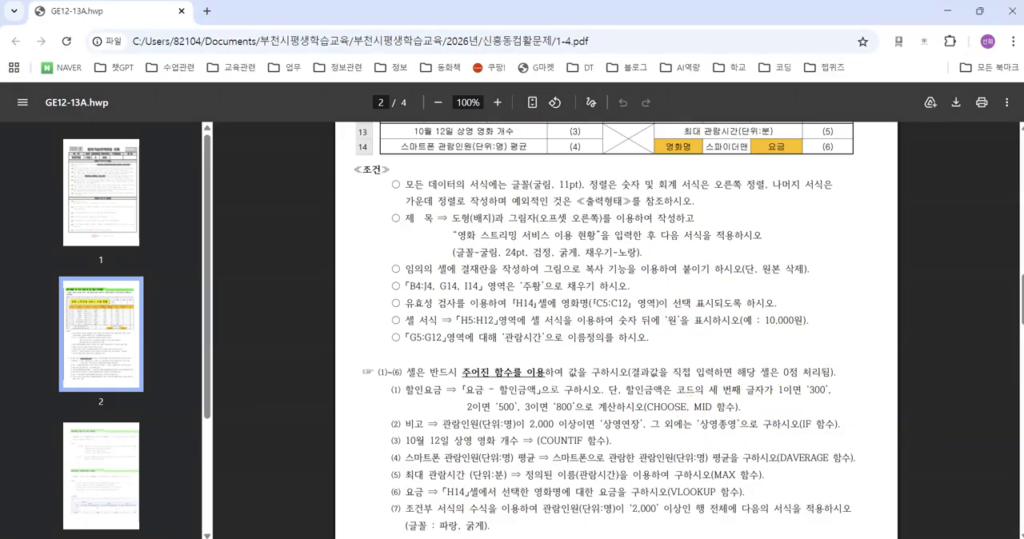
# Step: Switch back to Excel and bring up the custom (사용자 지정) number format settings for the fees in H5:H12
pyautogui.click(704, 538)
pyautogui.moveTo(492, 256); pyautogui.dragTo(492, 391)
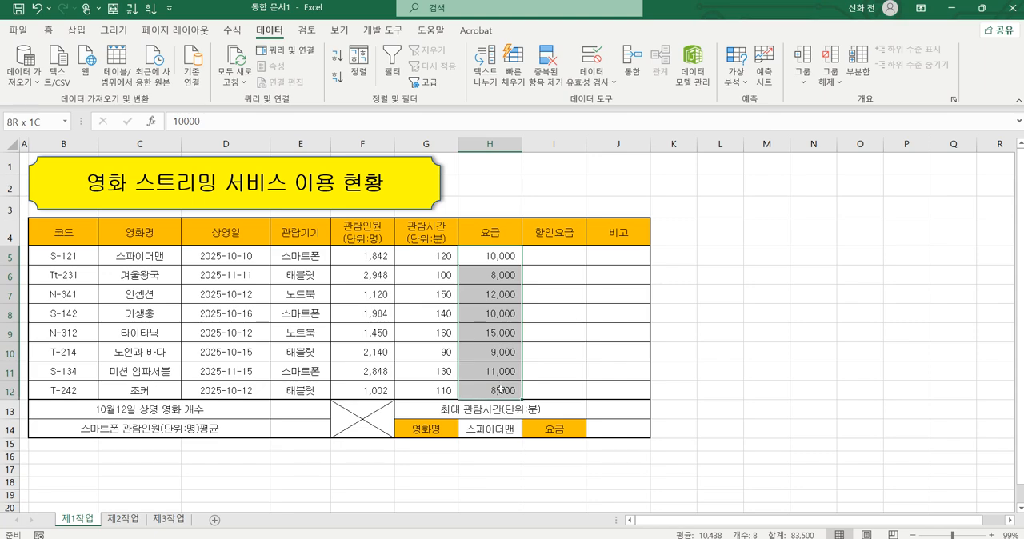
pyautogui.rightClick(497, 278)
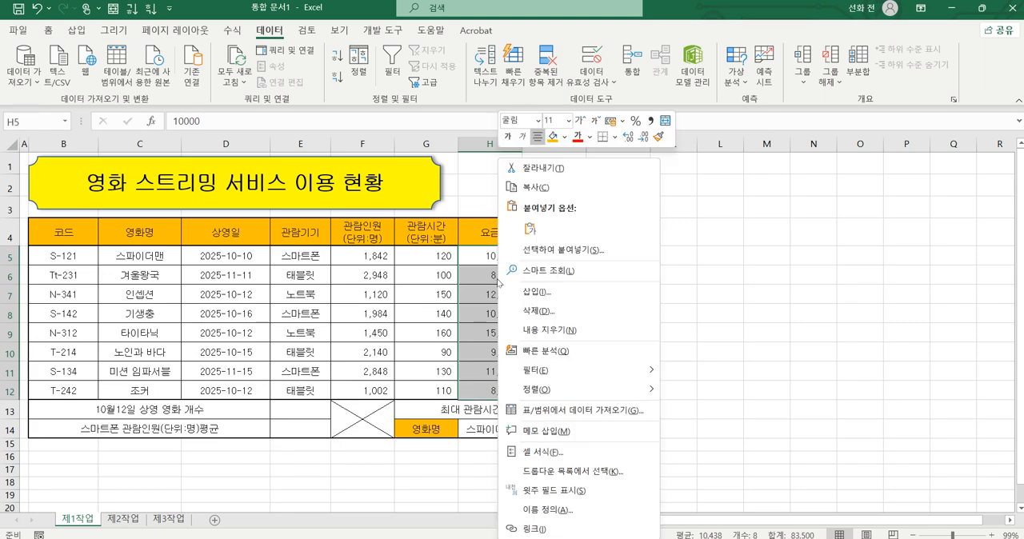
pyautogui.click(557, 453)
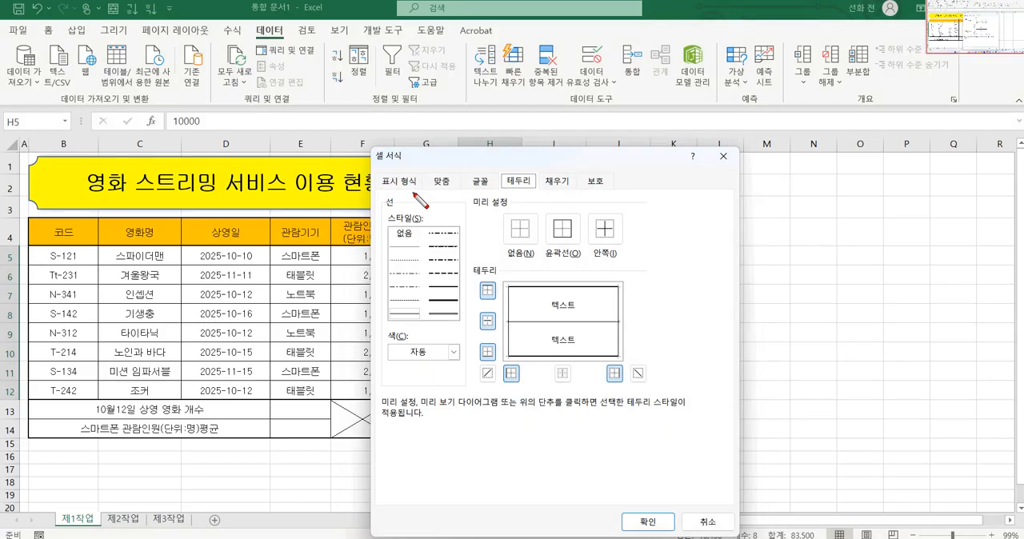
pyautogui.moveTo(396, 207)
pyautogui.mouseDown()
pyautogui.moveTo(376, 172)
pyautogui.moveTo(428, 172)
pyautogui.moveTo(381, 203)
pyautogui.mouseUp()
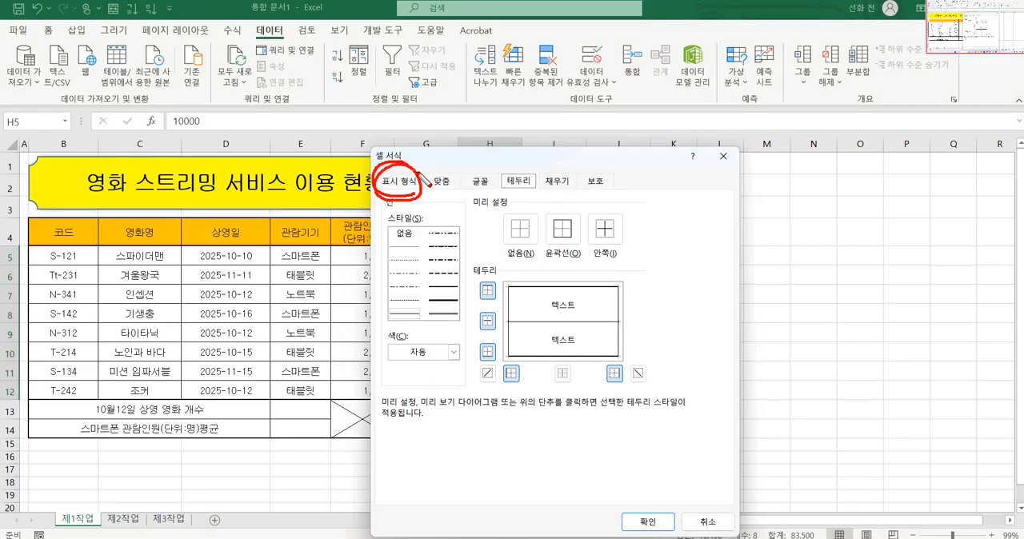
pyautogui.click(402, 183)
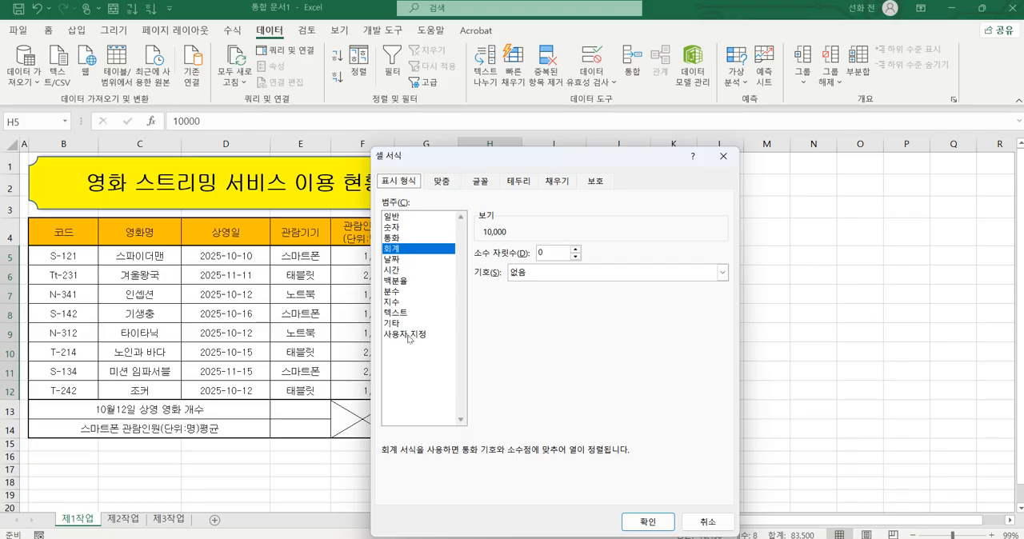
pyautogui.moveTo(370, 344); pyautogui.dragTo(441, 344)
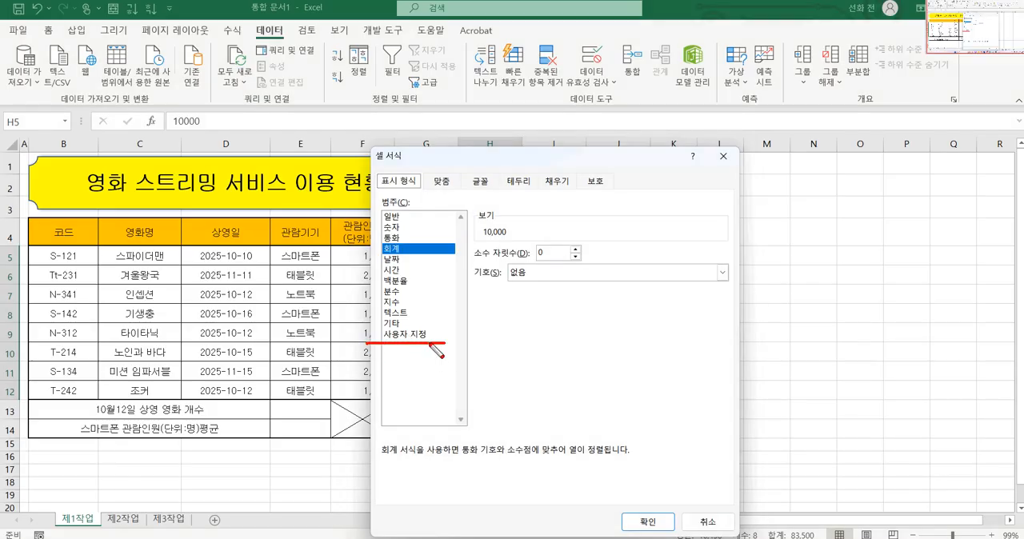
pyautogui.press('Escape')
pyautogui.click(425, 335)
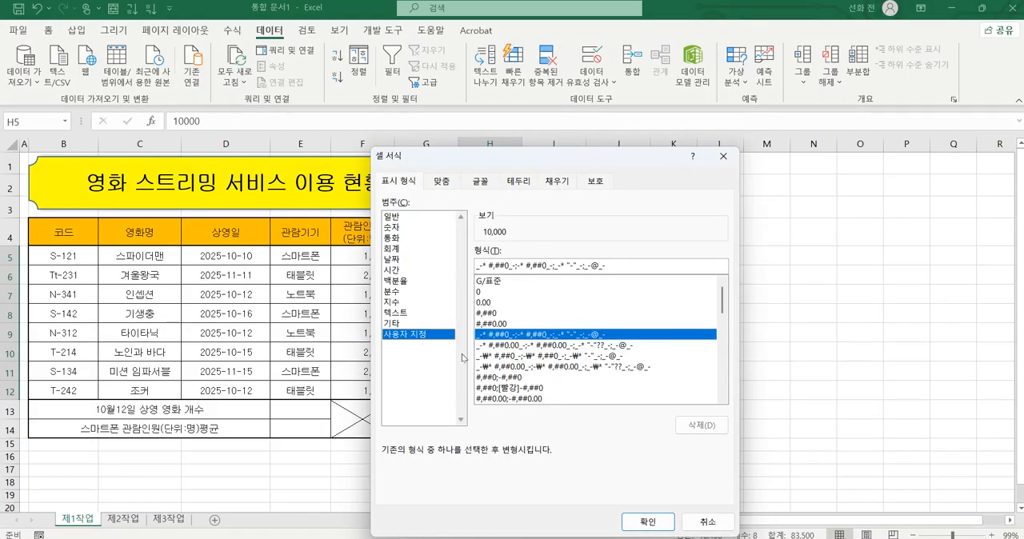
# Step: Build the custom format #,##0"원" from the #,##0 format and apply it to H5:H12
pyautogui.moveTo(512, 327)
pyautogui.mouseDown()
pyautogui.moveTo(474, 322)
pyautogui.moveTo(494, 312)
pyautogui.moveTo(504, 324)
pyautogui.mouseUp()
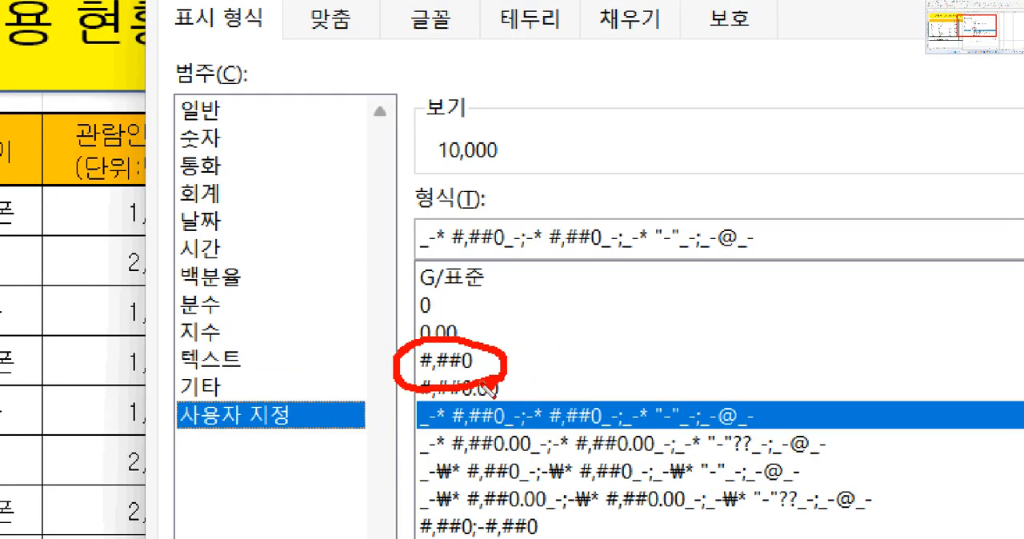
pyautogui.moveTo(500, 370); pyautogui.dragTo(549, 344)
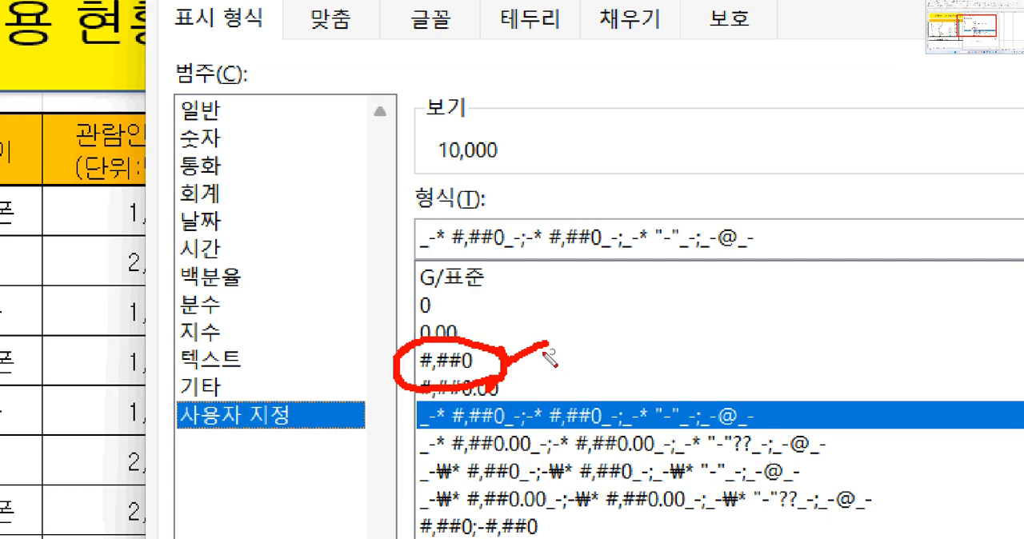
pyautogui.press('Escape')
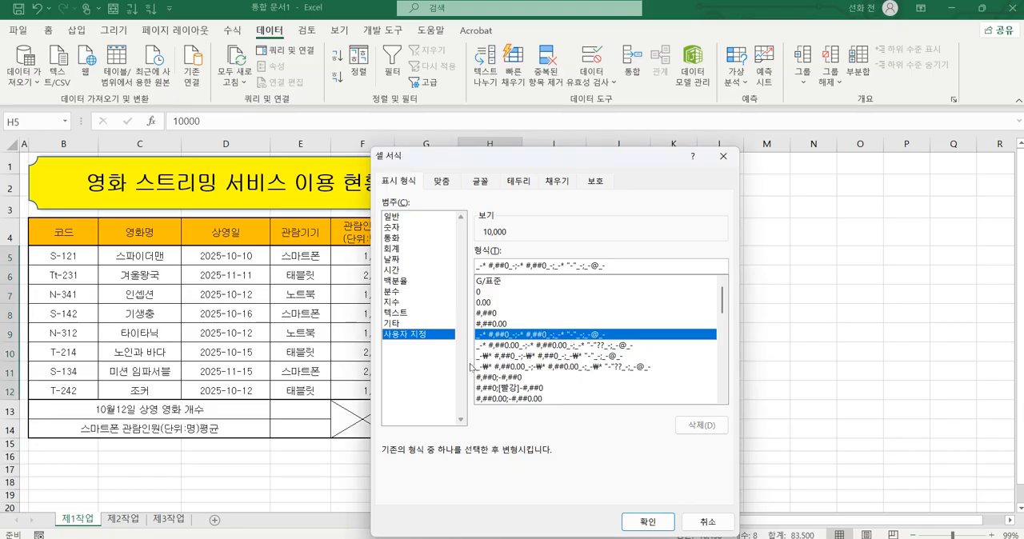
pyautogui.click(494, 313)
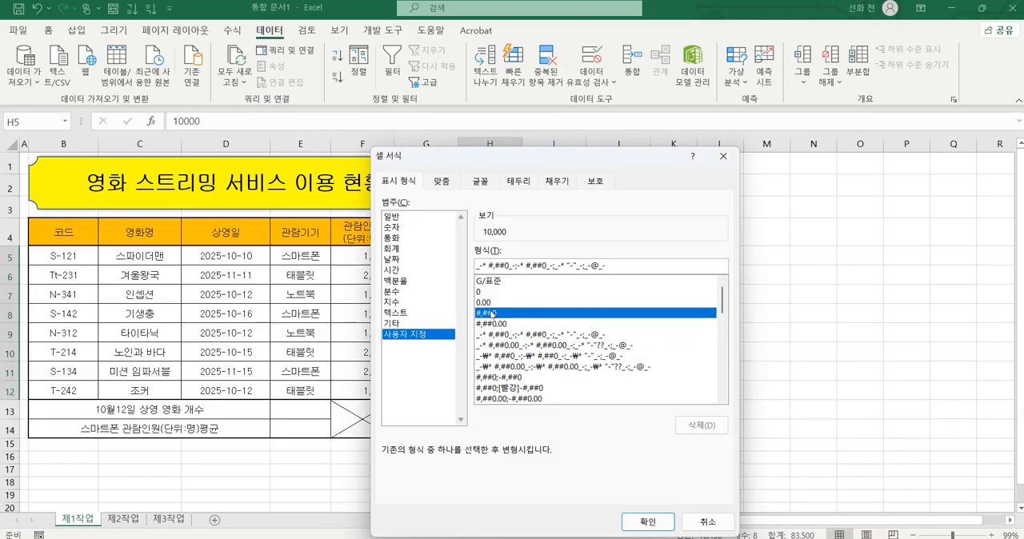
pyautogui.click(525, 266)
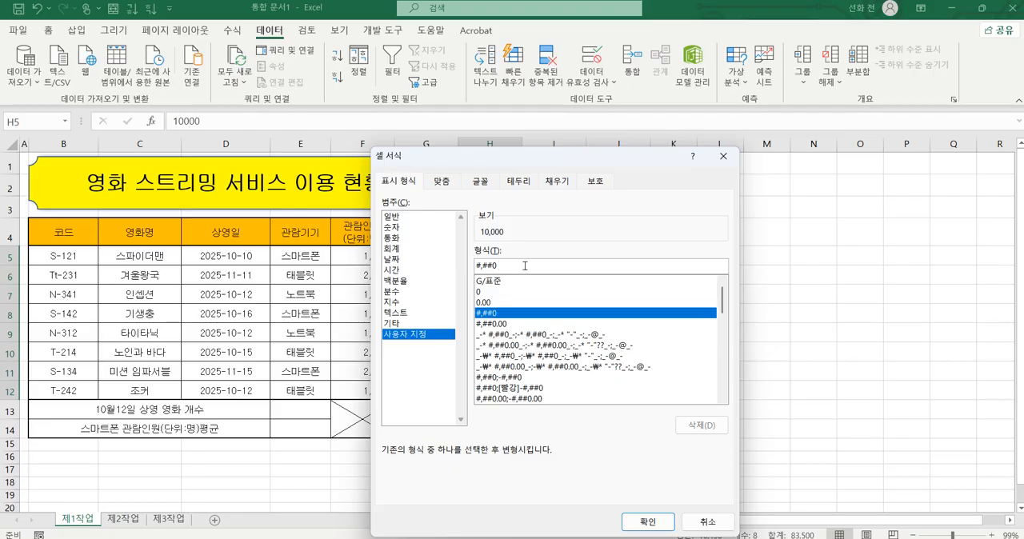
pyautogui.write('"원')
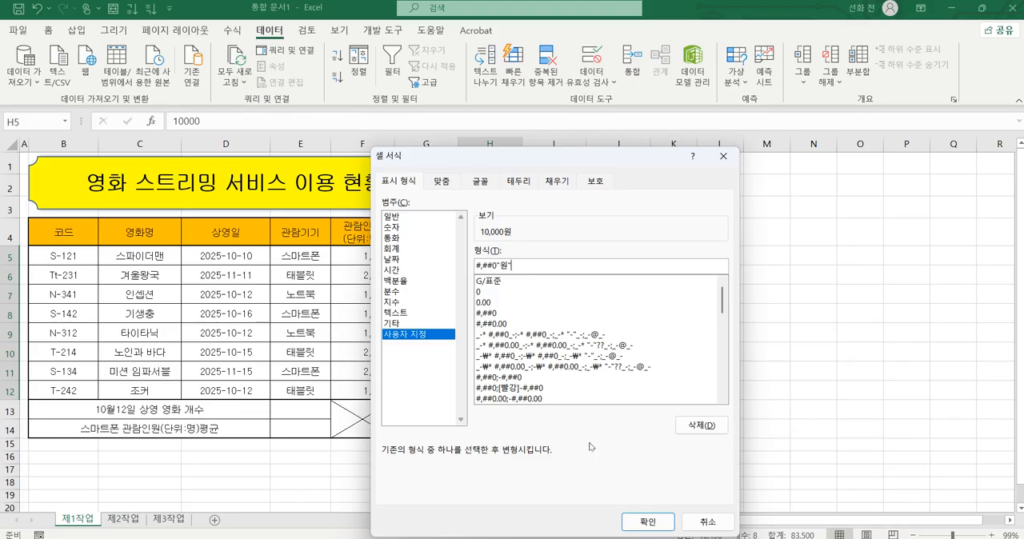
pyautogui.click(661, 525)
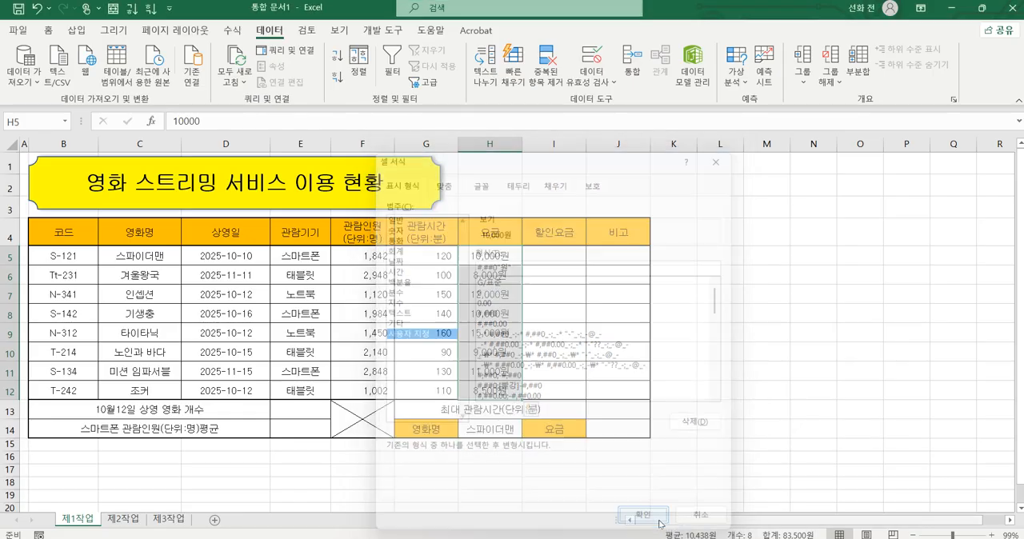
pyautogui.click(732, 325)
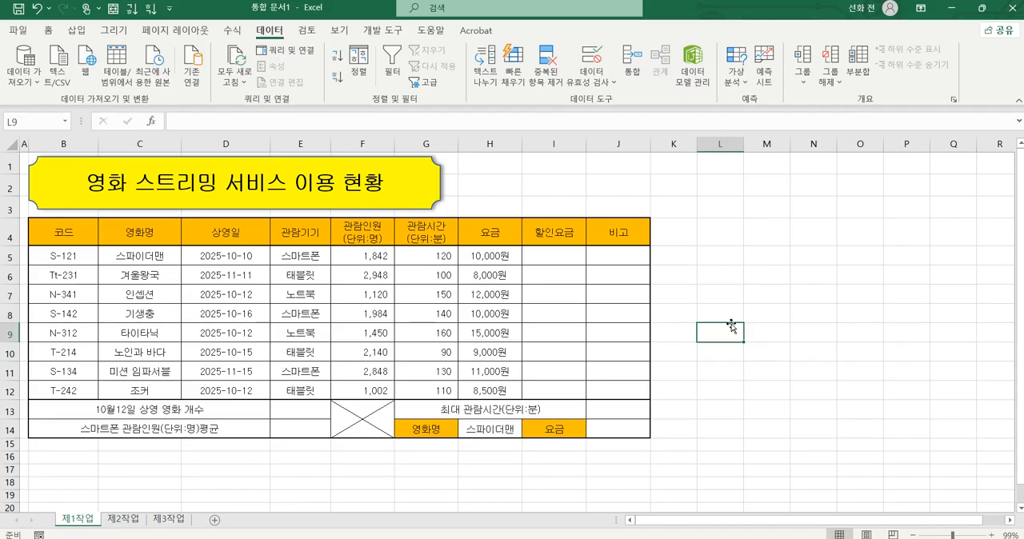
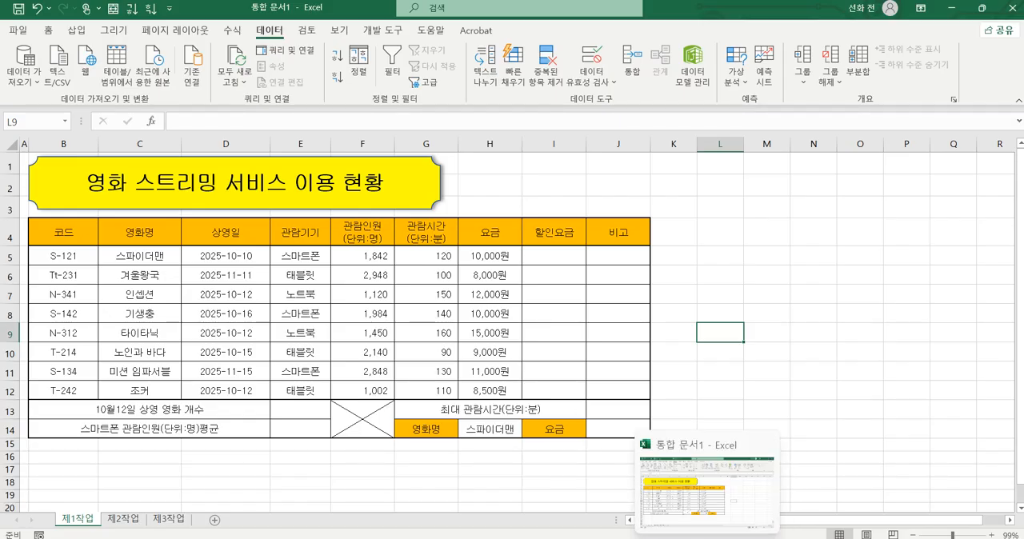
# Step: Switch to the exam PDF in Chrome, read the name definition condition for G5:G12, and return to Excel
pyautogui.click(707, 538)
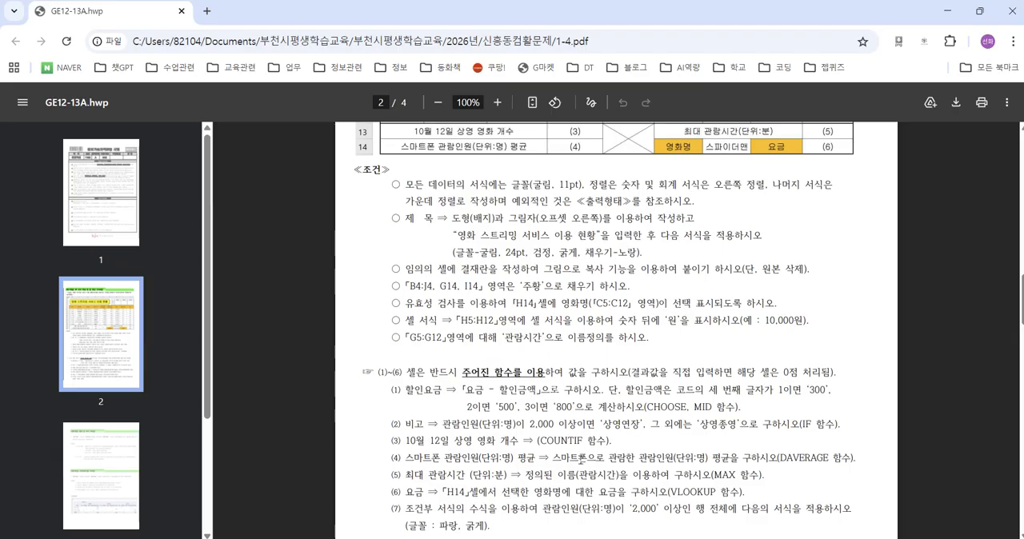
pyautogui.moveTo(403, 350); pyautogui.dragTo(650, 352)
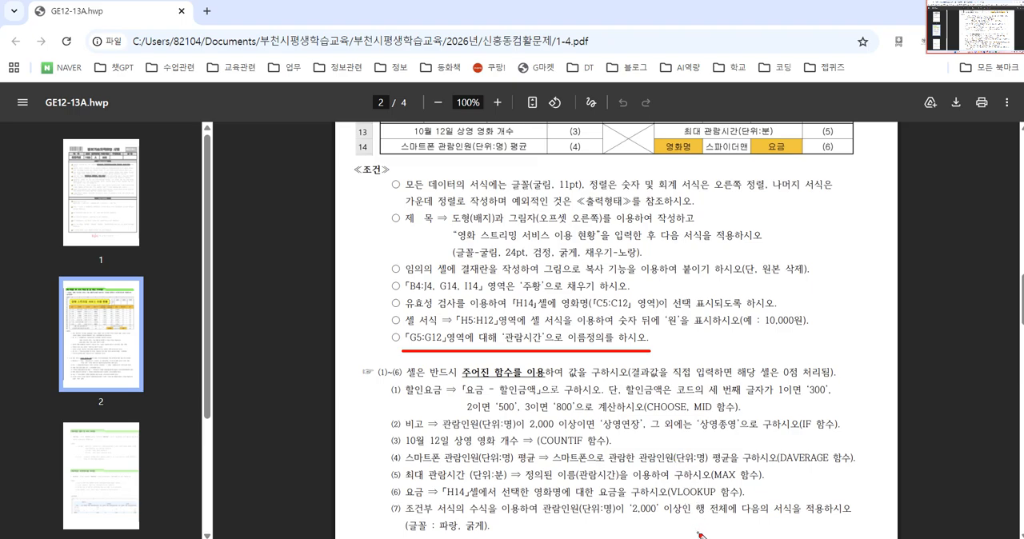
pyautogui.press('Escape')
pyautogui.hotkey('alt', 'Tab')
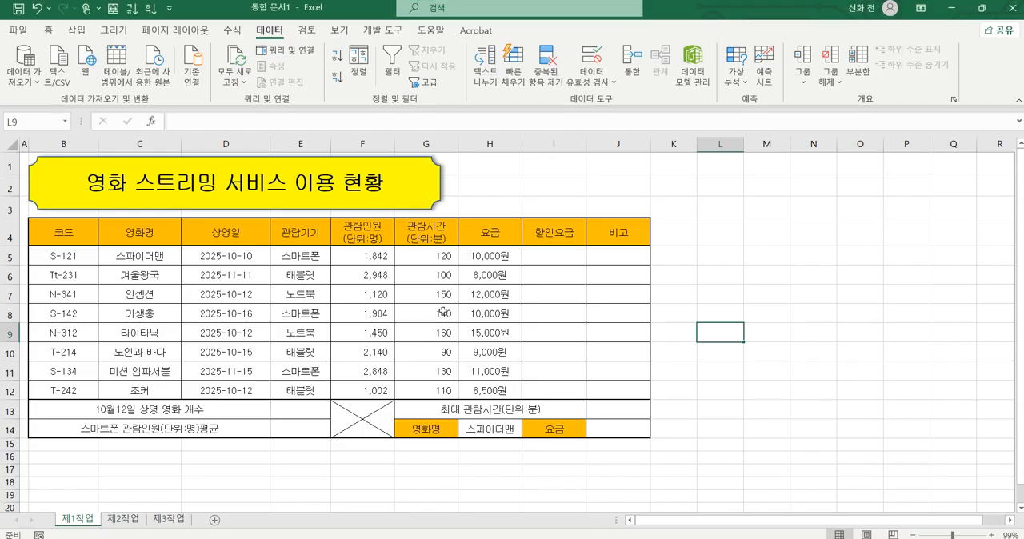
# Step: Define the name 관람시간 for the viewing times in G5:G12
pyautogui.moveTo(439, 259); pyautogui.dragTo(454, 388)
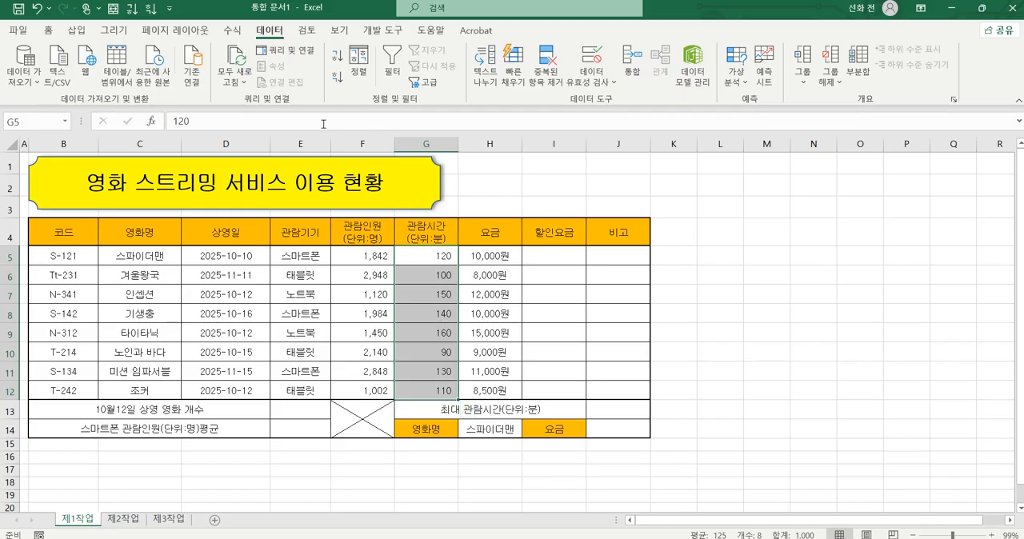
pyautogui.hotkey('ctrl', '2')
pyautogui.moveTo(44, 128)
pyautogui.mouseDown()
pyautogui.moveTo(13, 146)
pyautogui.moveTo(26, 108)
pyautogui.moveTo(33, 147)
pyautogui.mouseUp()
pyautogui.click(32, 122)
pyautogui.write('관리시간')
pyautogui.press('Return')
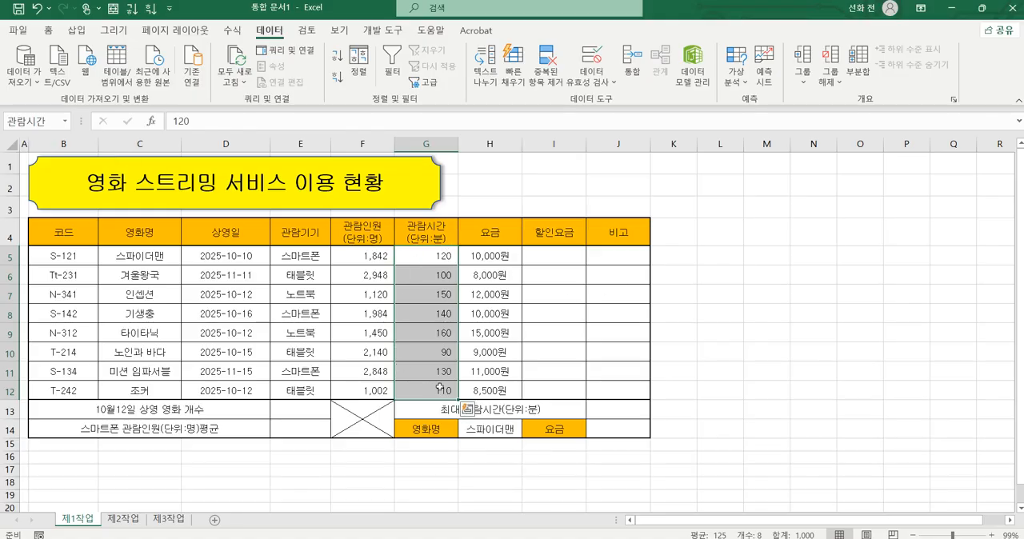
pyautogui.click(755, 309)
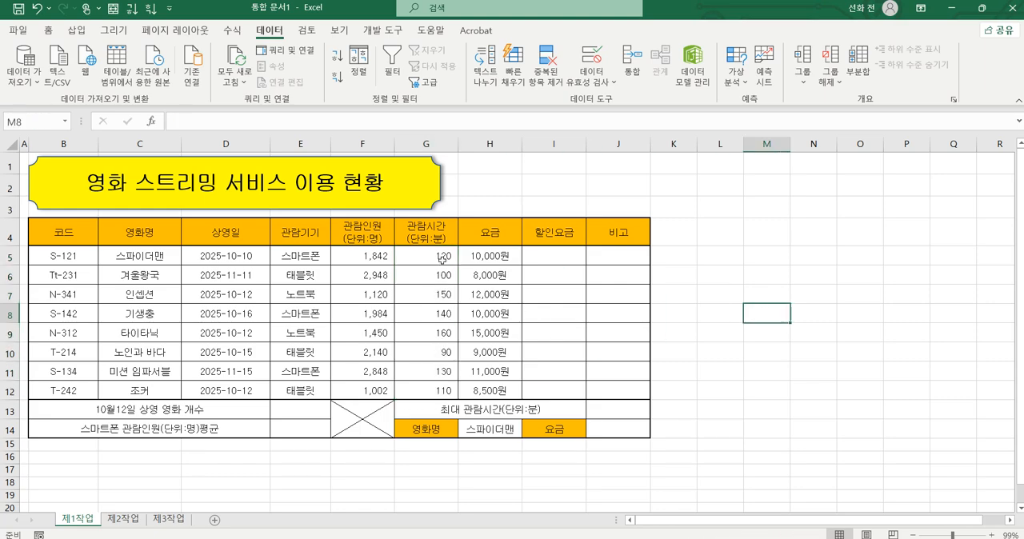
# Step: Reselect G5:G12 to check which name is assigned to the range, comparing it with a single cell inside
pyautogui.moveTo(442, 258); pyautogui.dragTo(441, 391)
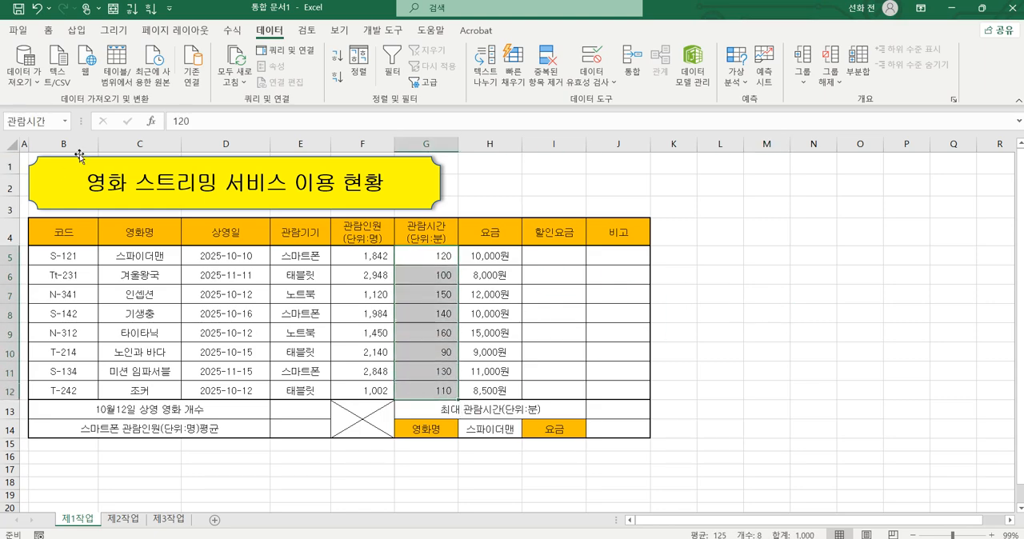
pyautogui.click(424, 280)
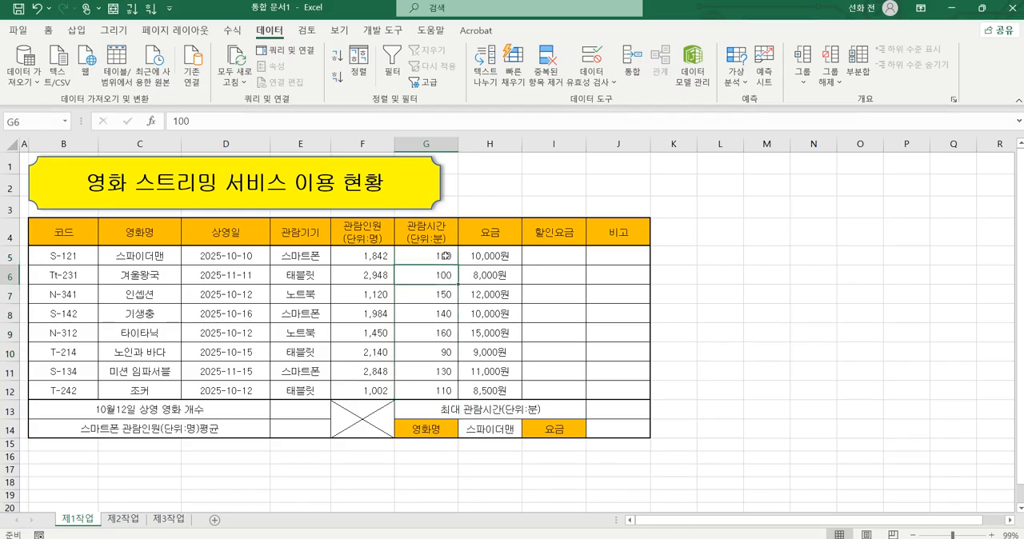
pyautogui.moveTo(436, 255); pyautogui.dragTo(433, 390)
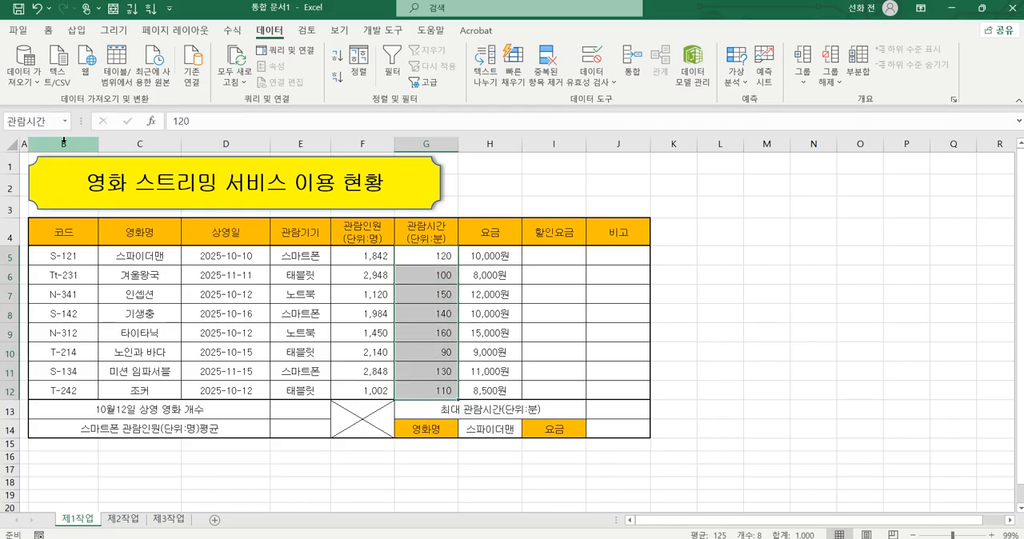
# Step: Re-enter the 원 suffix after #,##0 in the custom number format of the fees in H5:H12 and apply it
pyautogui.moveTo(490, 254); pyautogui.dragTo(486, 390)
pyautogui.hotkey('ctrl', '1')
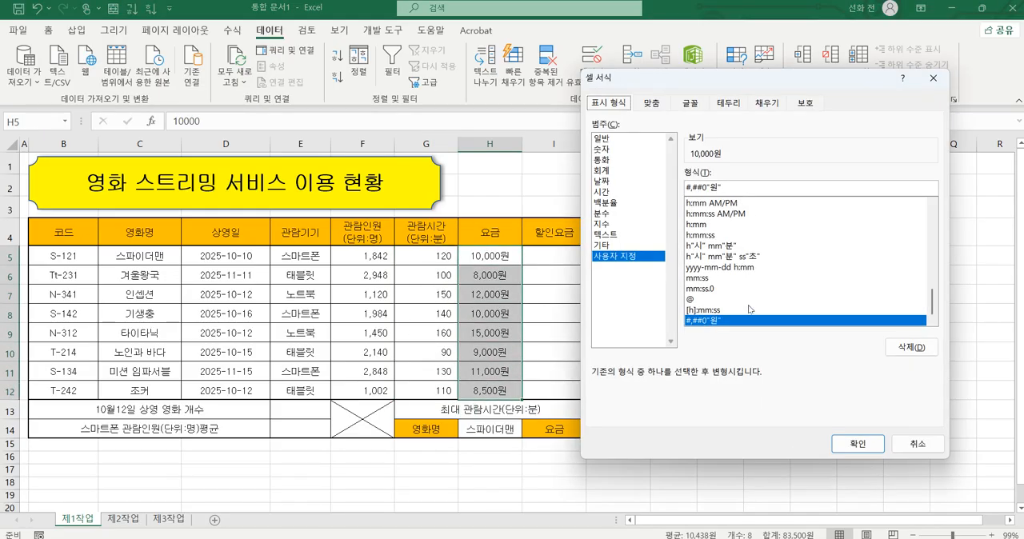
pyautogui.click(737, 187)
pyautogui.press('BackSpace')
pyautogui.press('BackSpace')
pyautogui.press('BackSpace')
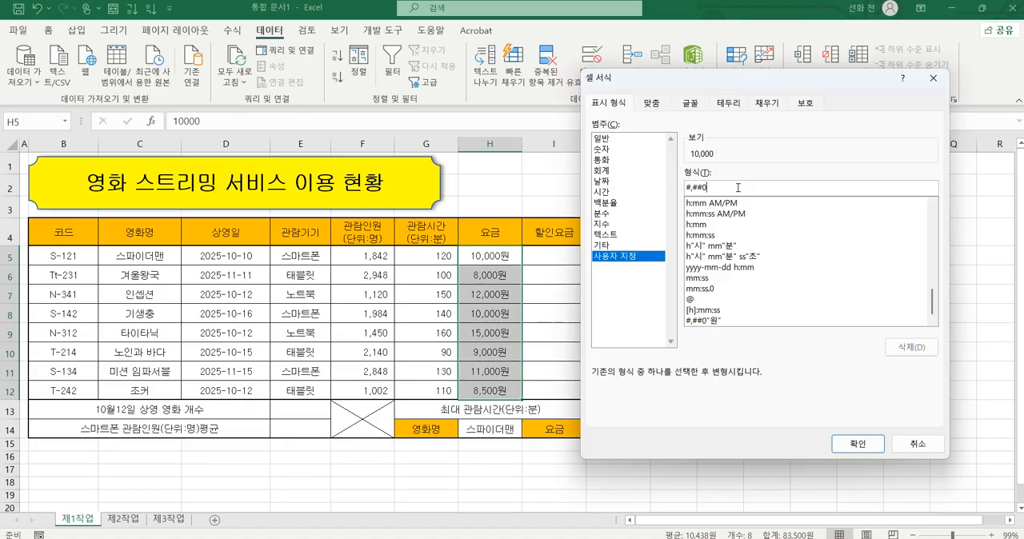
pyautogui.write('원')
pyautogui.press('Return')
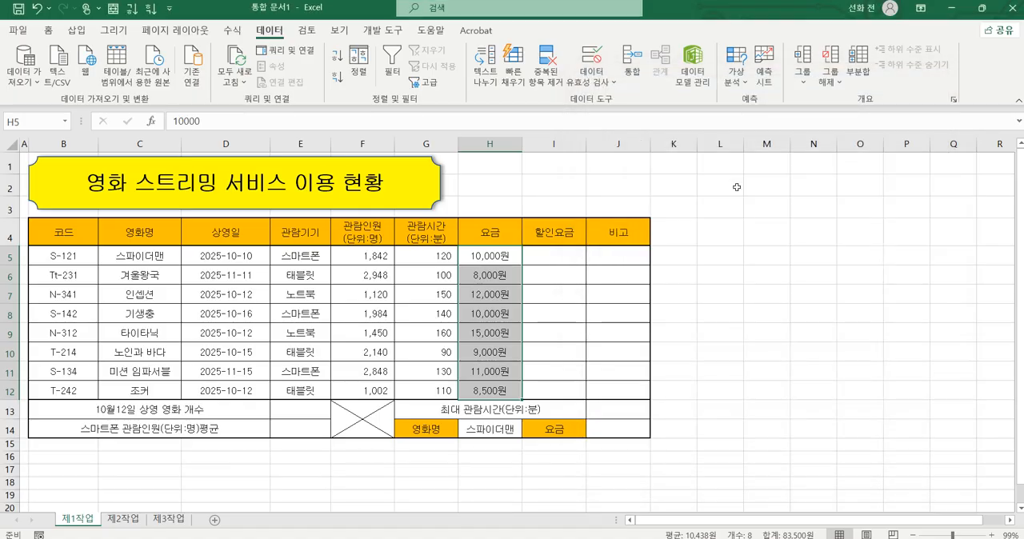
pyautogui.click(755, 235)
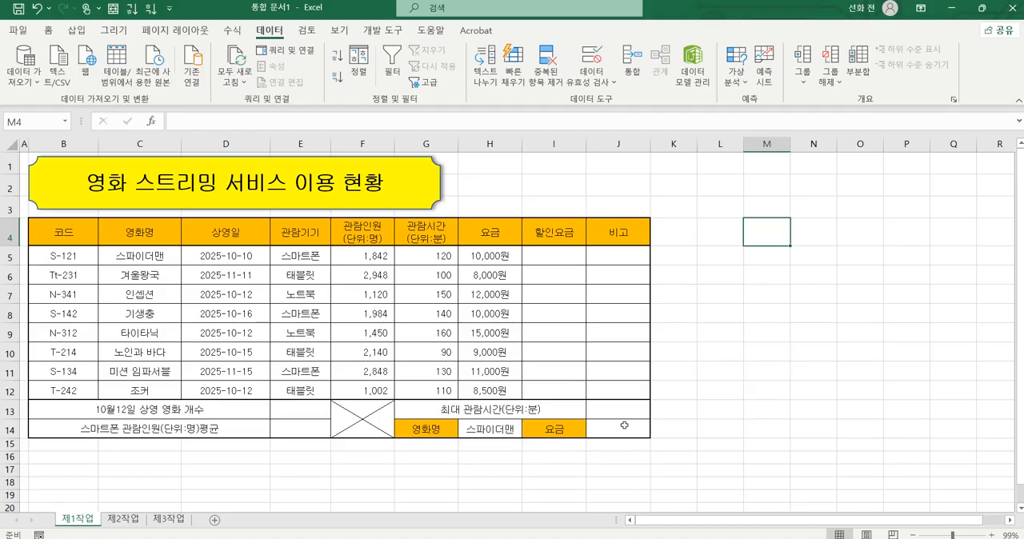
pyautogui.moveTo(737, 538)
pyautogui.moveTo(560, 538)
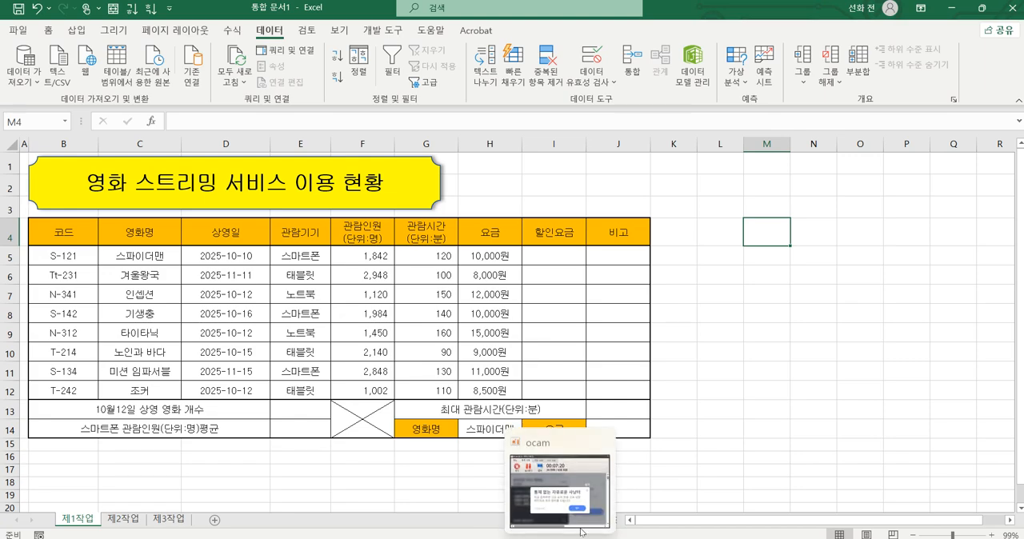
pyautogui.click(721, 445)
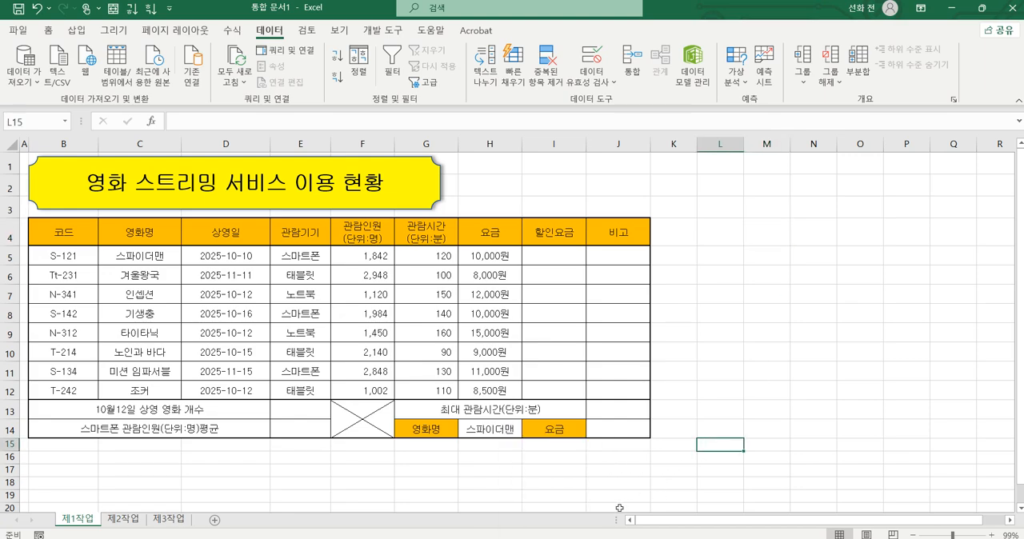
pyautogui.moveTo(574, 538)
pyautogui.click(560, 496)
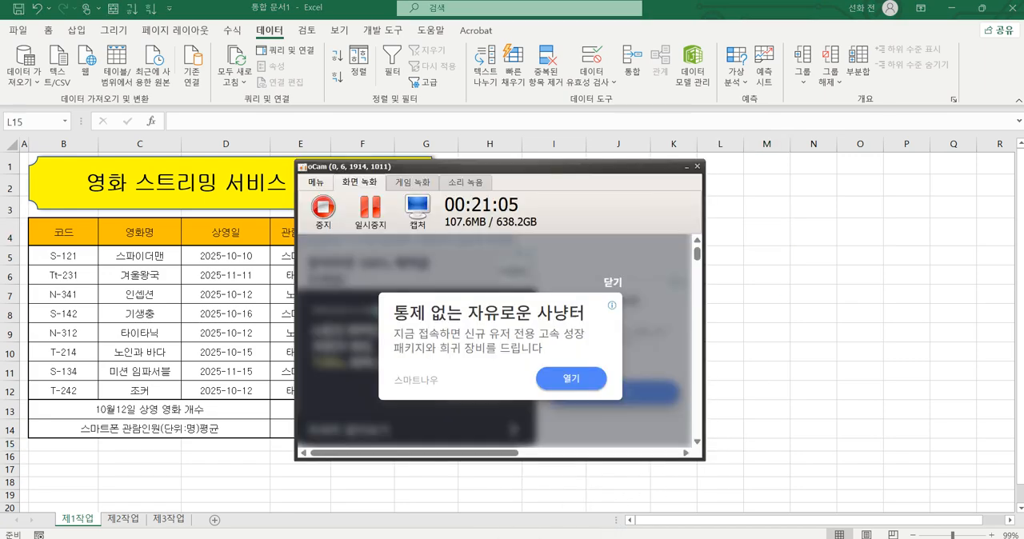